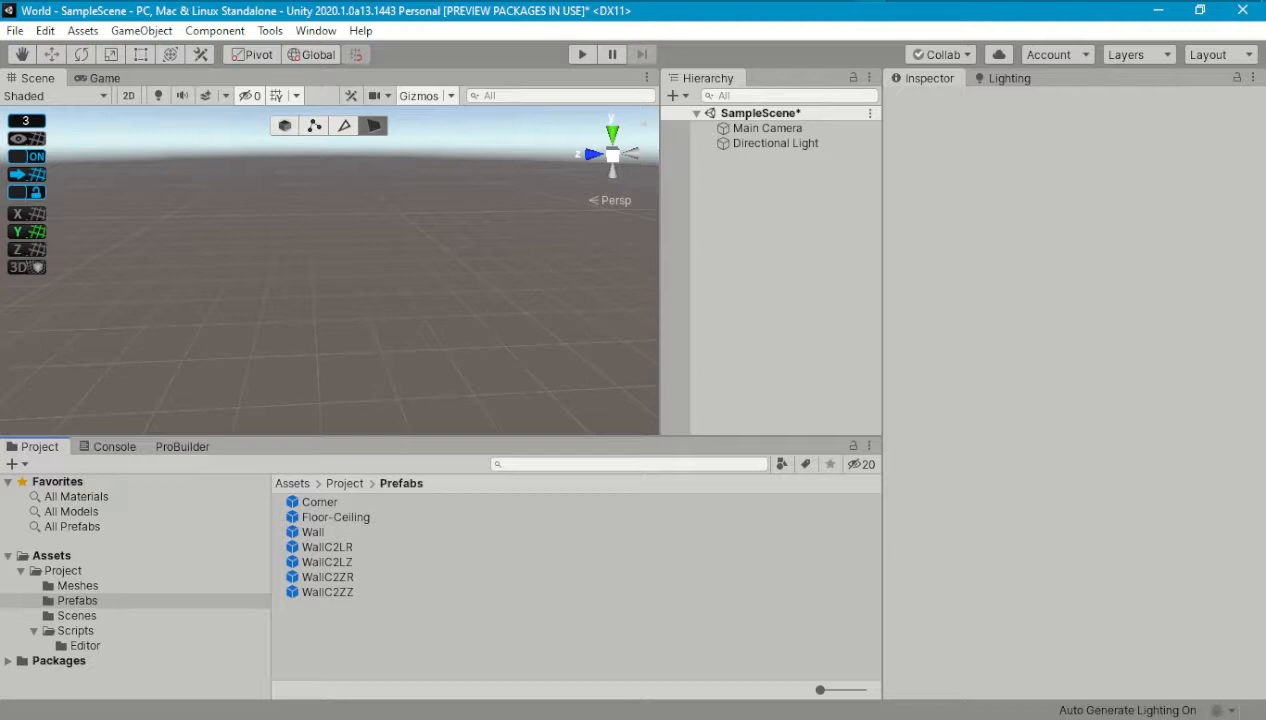
Step: Place the Wall prefab in the scene and convert it to an editable mesh with ProBuilderize
left_click_drag(313, 532, 714, 392)
left_click(285, 125)
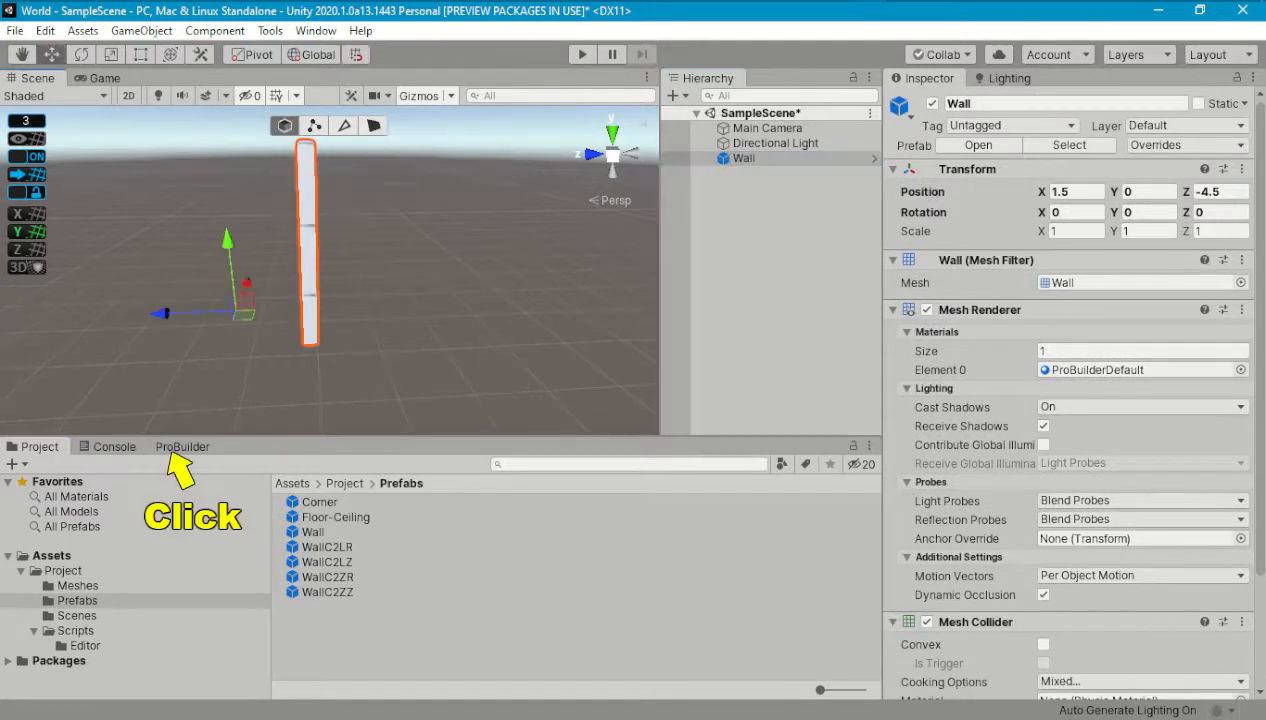
left_click(182, 446)
left_click(277, 493)
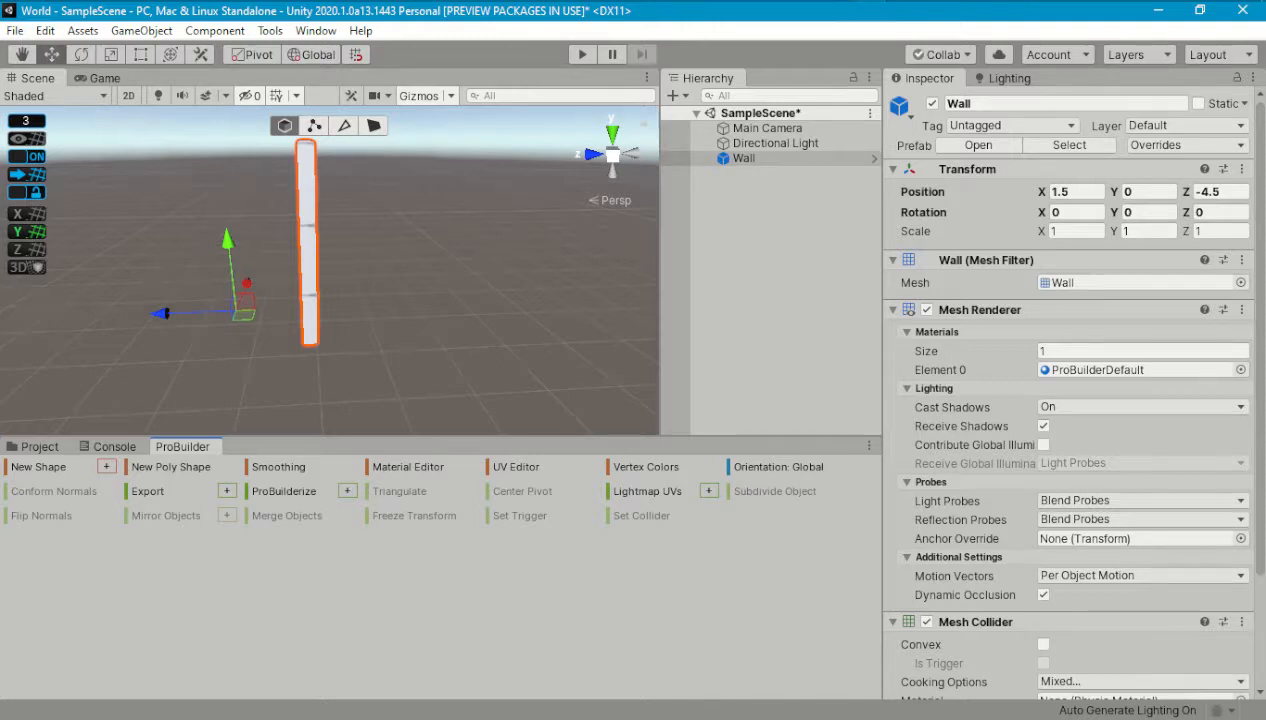
Step: Delete the wall's top and bottom faces in face selection mode
left_click_drag(420, 230, 270, 345, "alt")
left_click(374, 125)
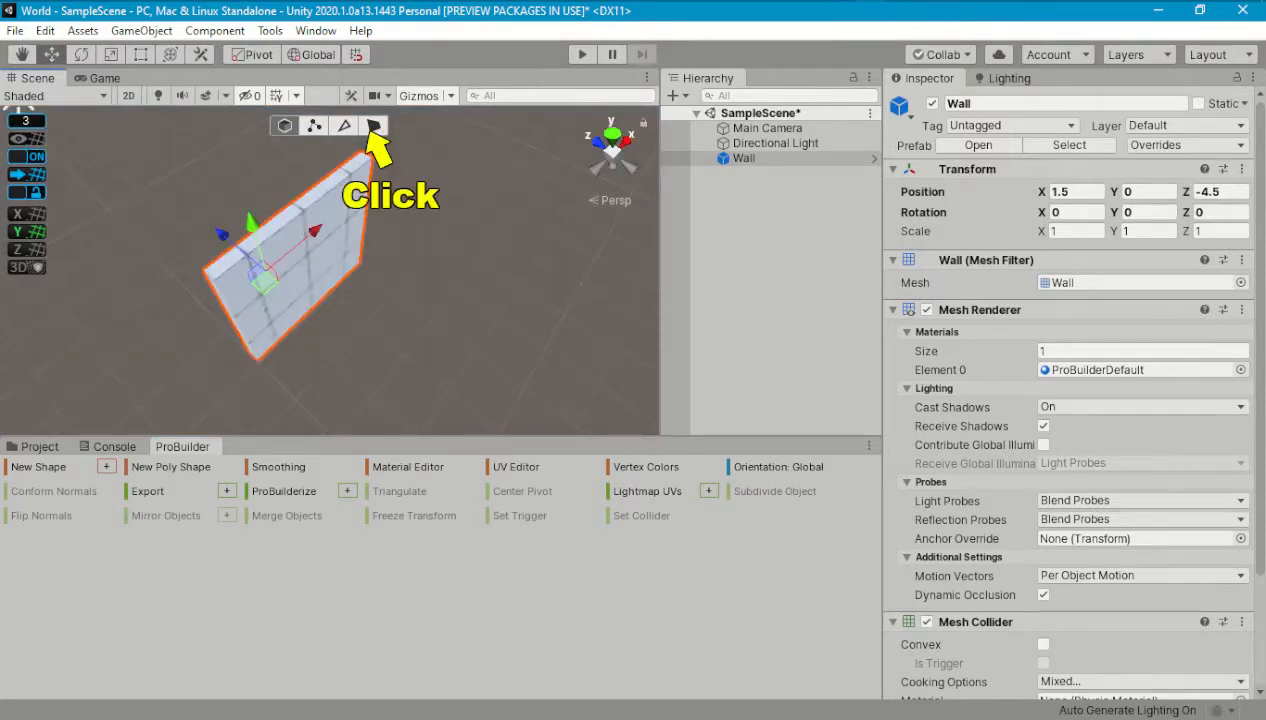
left_click(296, 213)
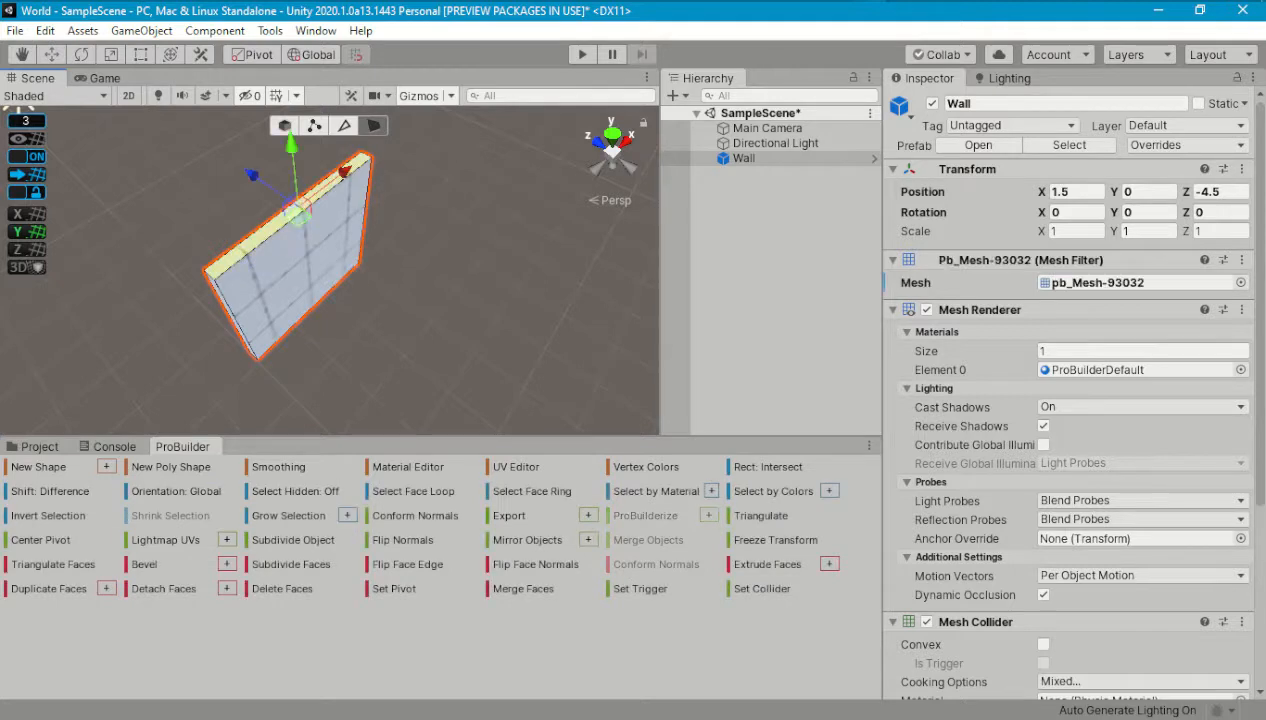
left_click(282, 588)
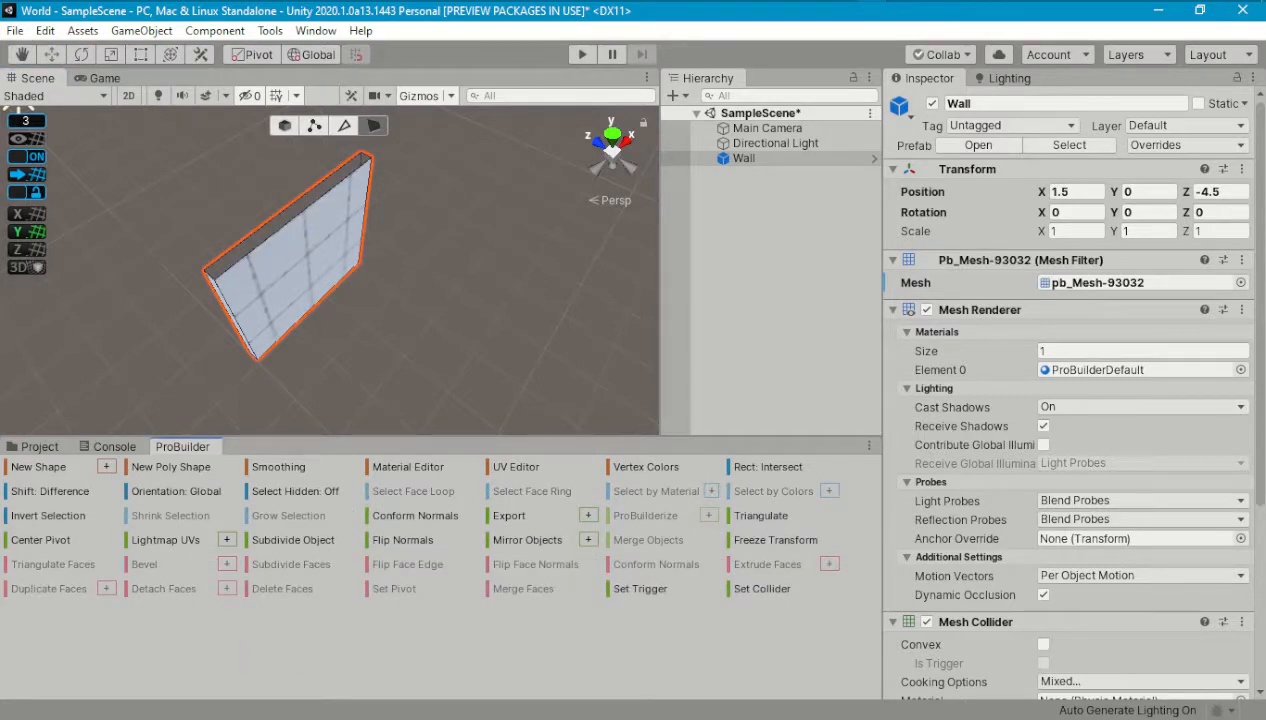
left_click_drag(400, 350, 490, 160, "alt")
left_click(300, 318)
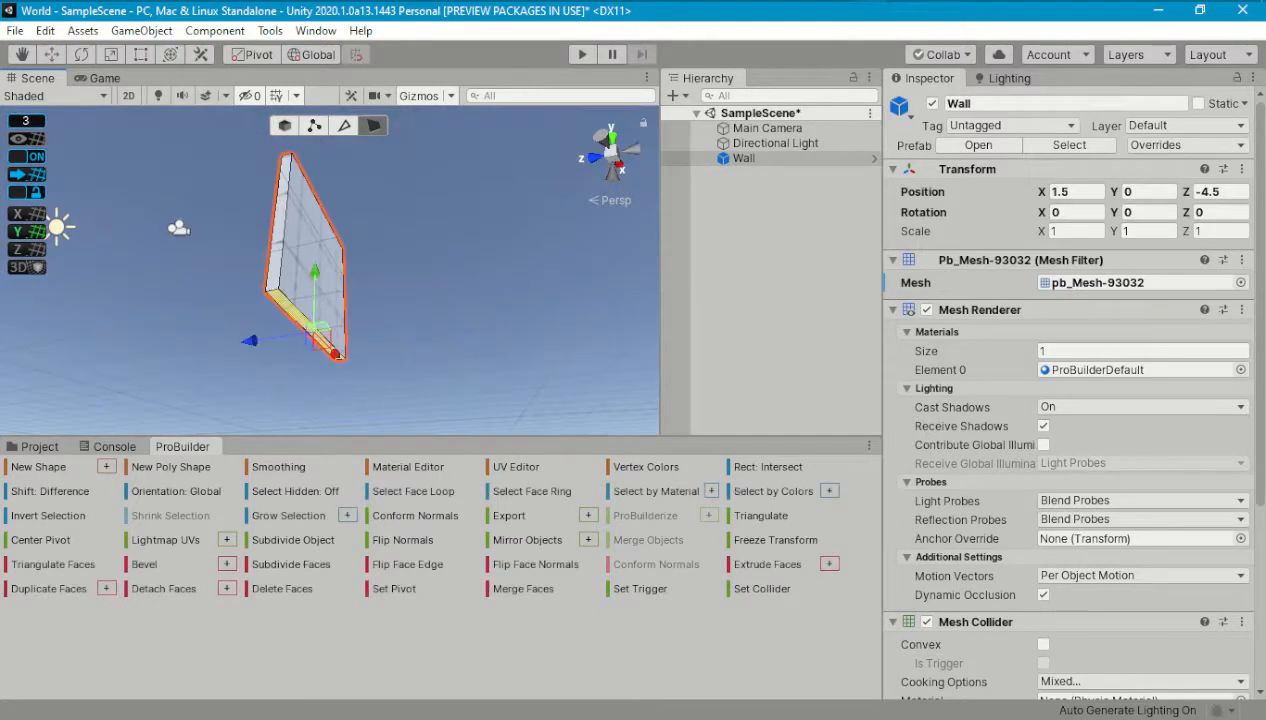
left_click(282, 588)
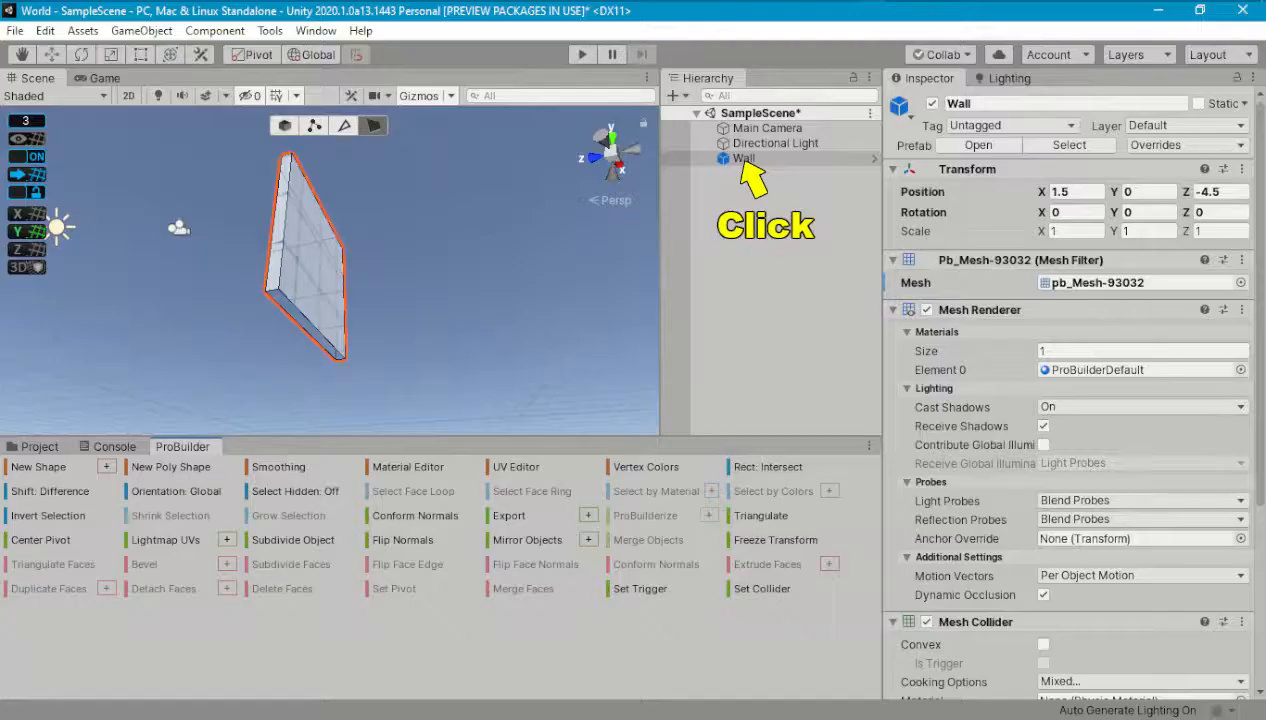
Step: Rename the wall object as WallS2LR and export it as WallS2LR.prefab into Assets/Project/Prefabs
left_click(745, 158)
key("F2")
type("WallS2LR")
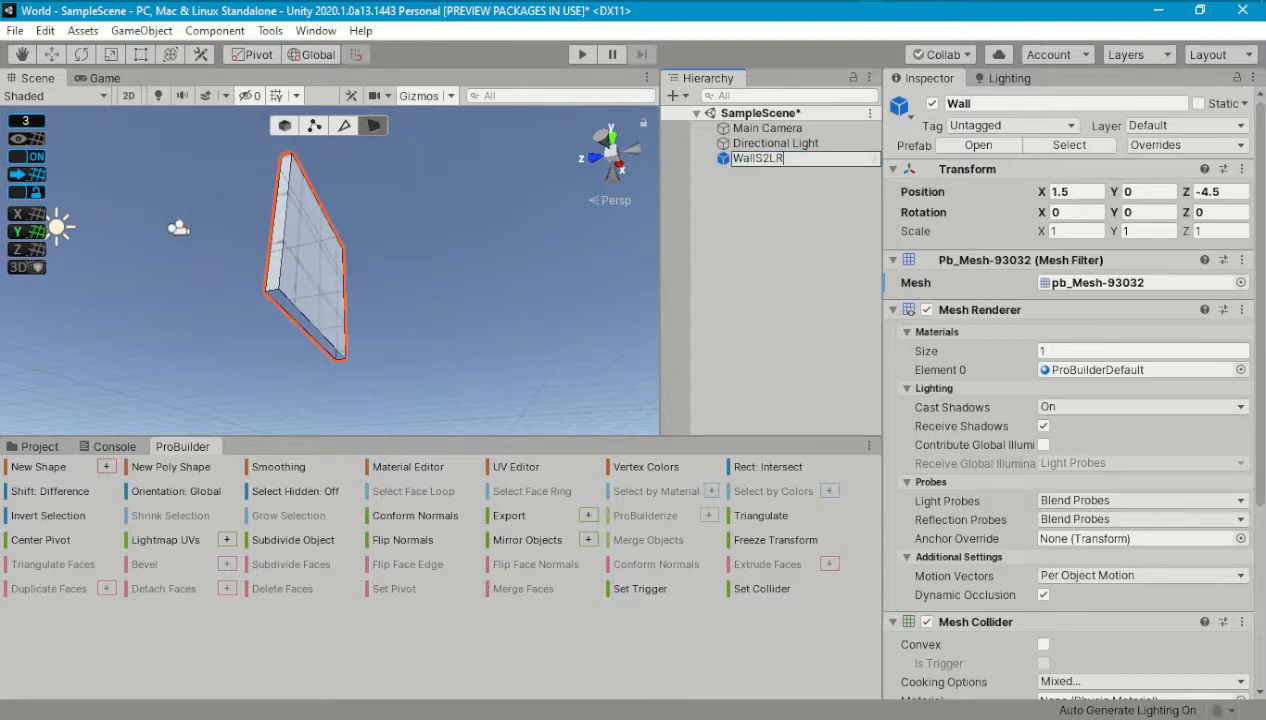
key("Return")
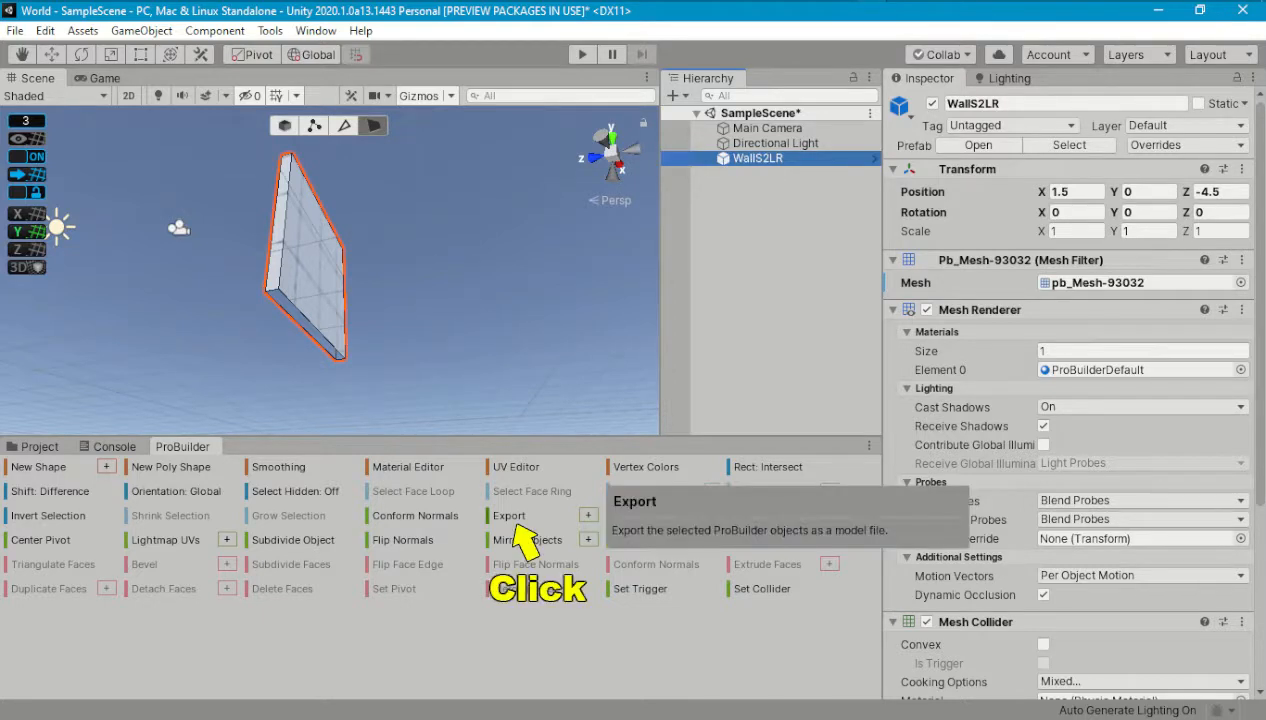
left_click(508, 515)
double_click(242, 178)
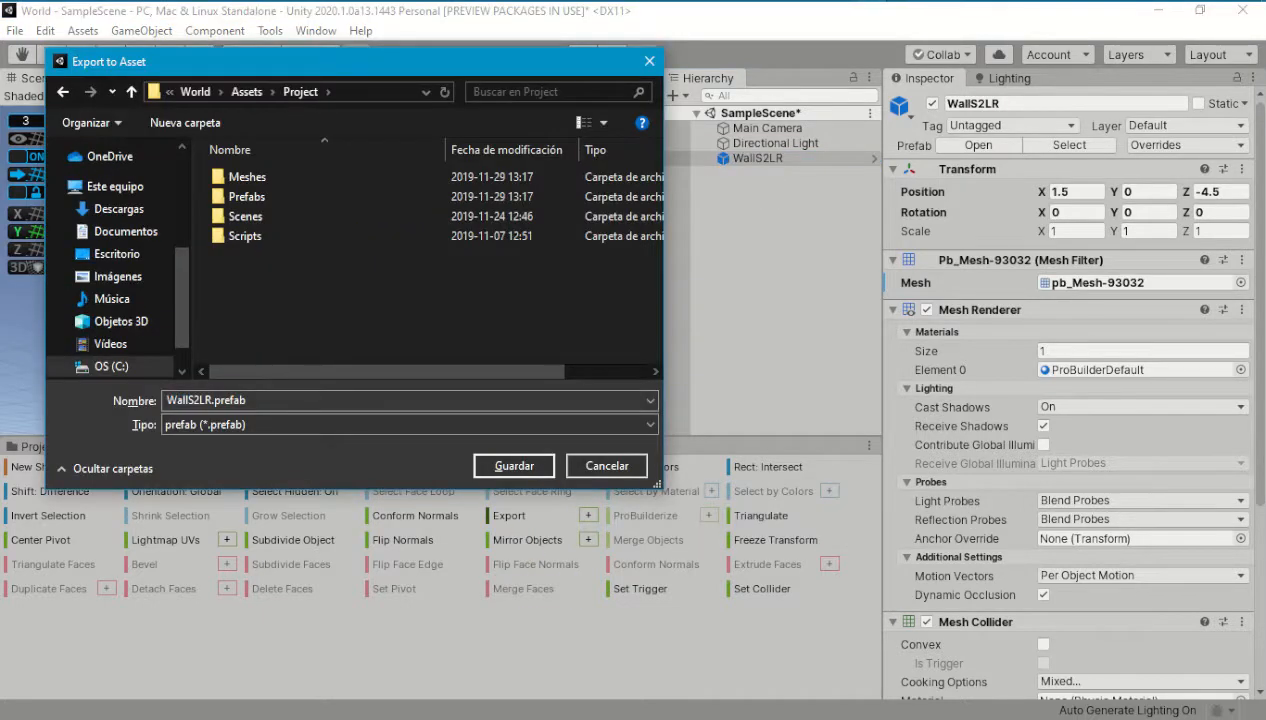
double_click(240, 198)
left_click(513, 466)
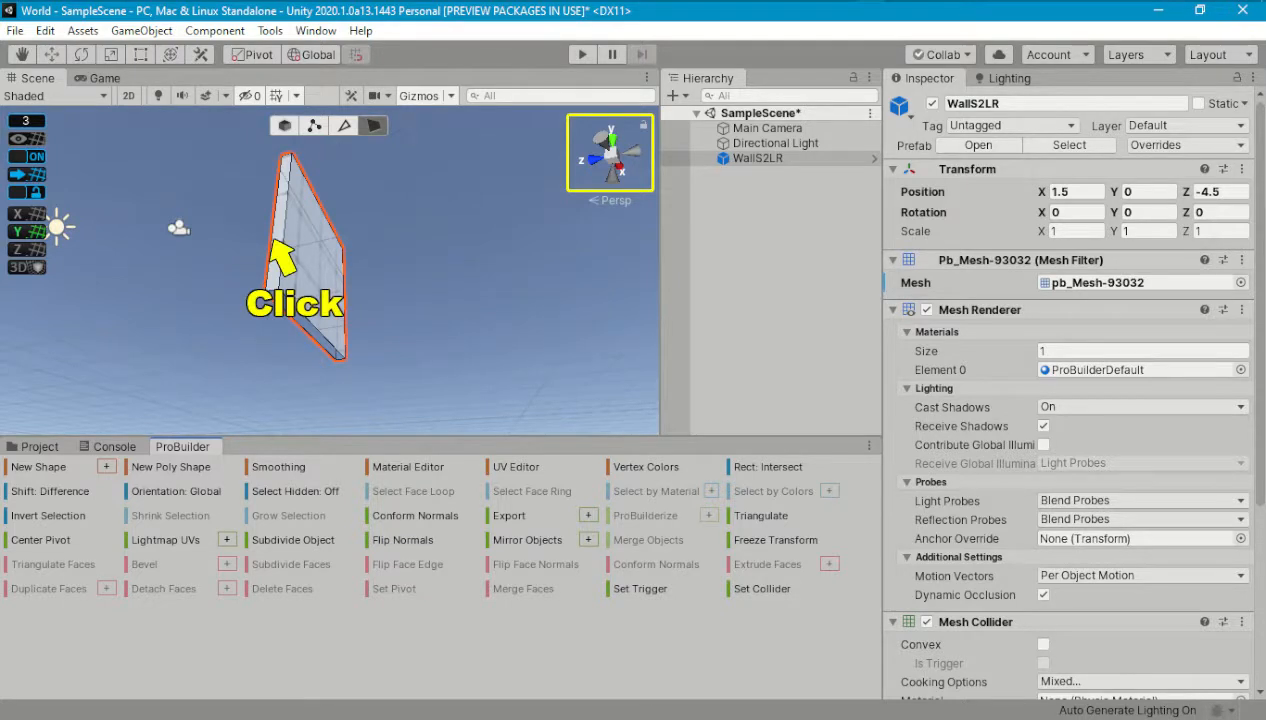
Step: Delete the wall's left narrow end face and rename the object as WallS2ZR
left_click(281, 245)
left_click(282, 588)
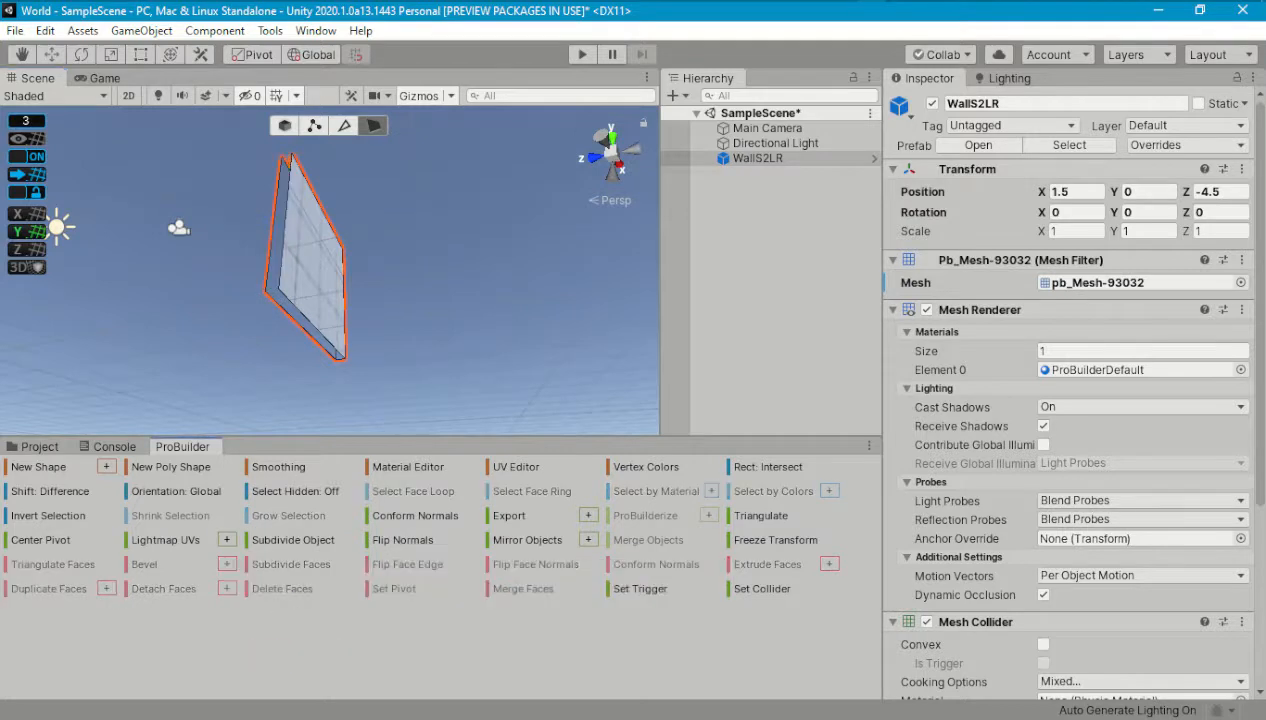
left_click(757, 158)
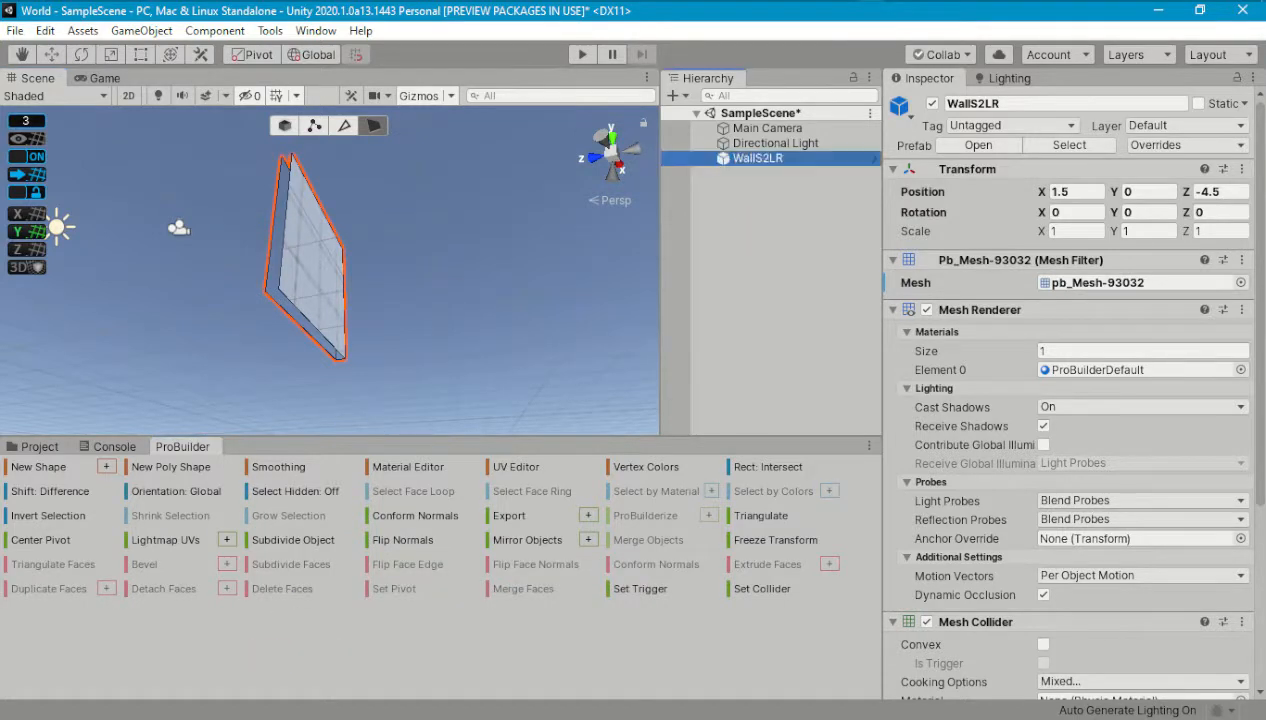
key("F2")
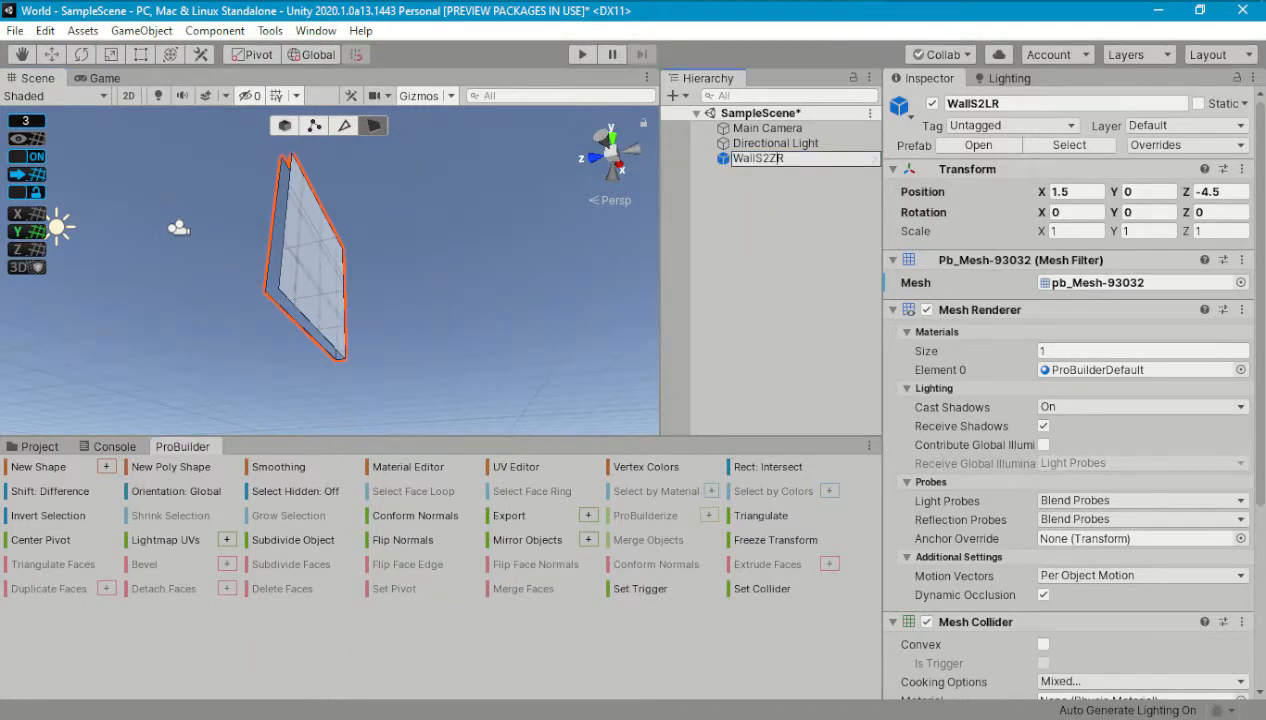
key("Return")
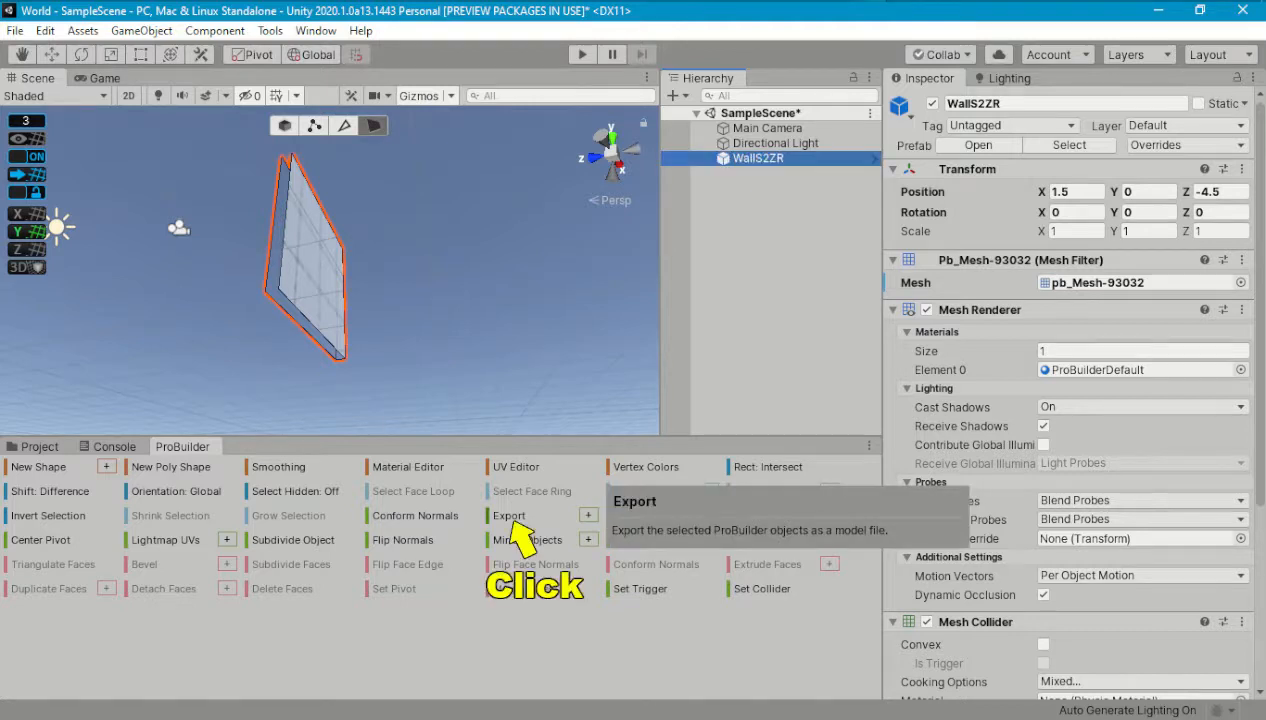
Step: Export the wall as WallS2ZR.prefab into Assets/Project/Prefabs
left_click(509, 515)
double_click(245, 177)
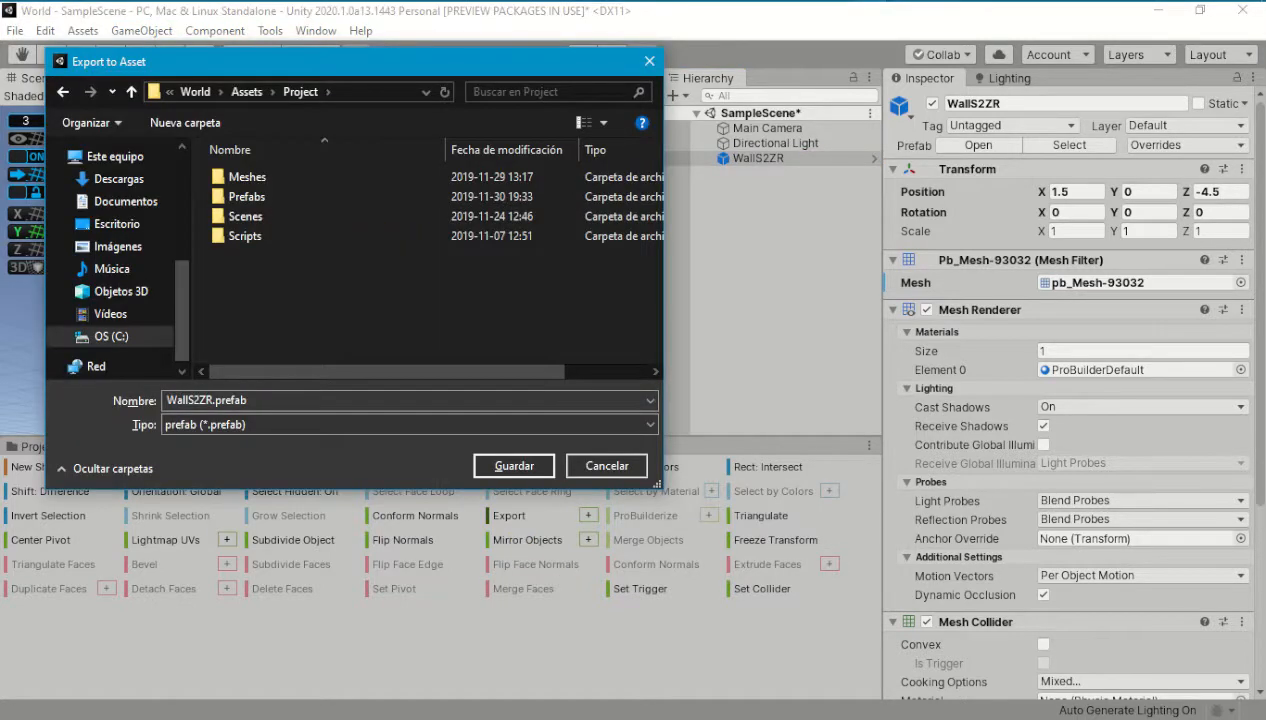
double_click(247, 197)
left_click(514, 466)
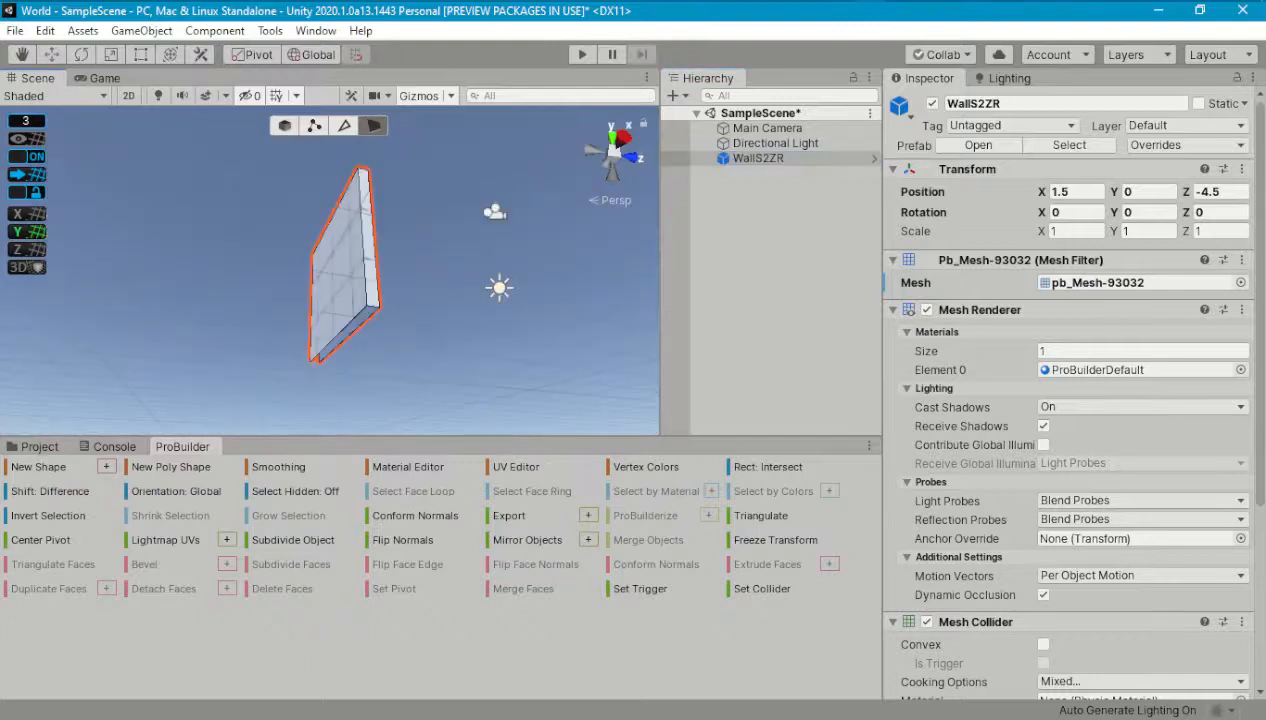
Step: Delete the wall's remaining narrow end face on the opposite side and rename the object as WallS2ZZ
left_click(366, 272)
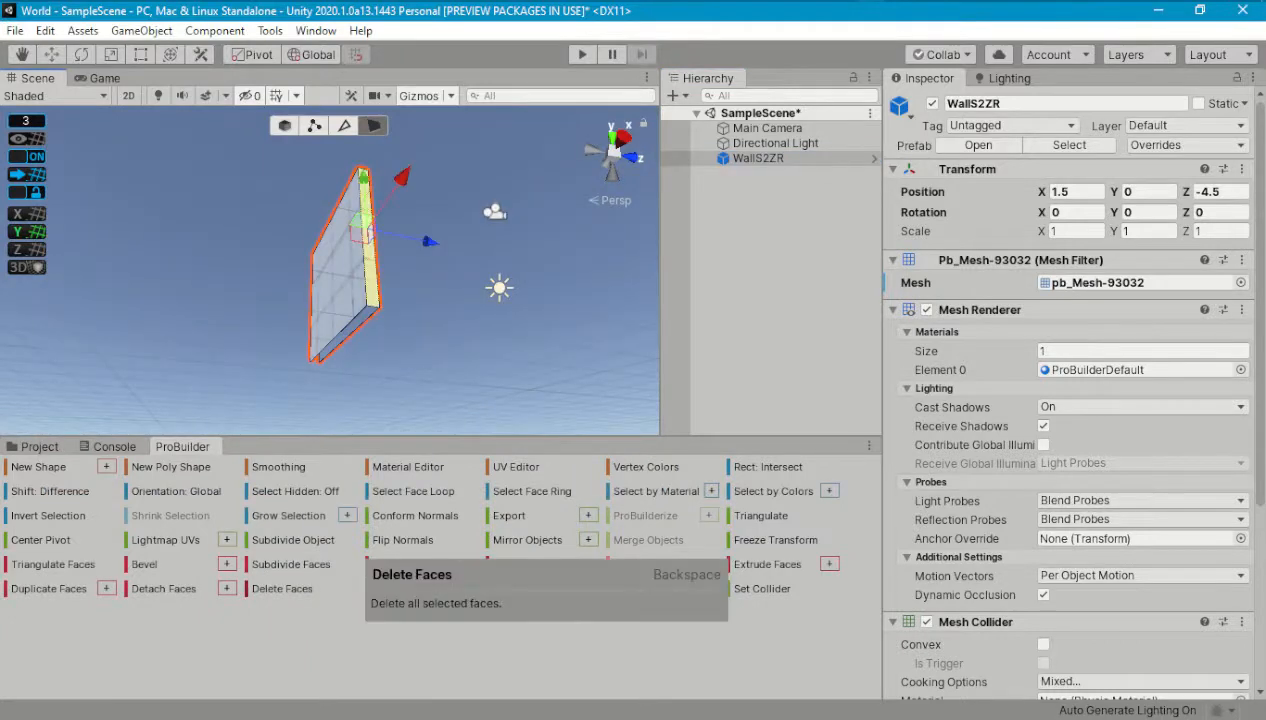
left_click(283, 594)
left_click(757, 158)
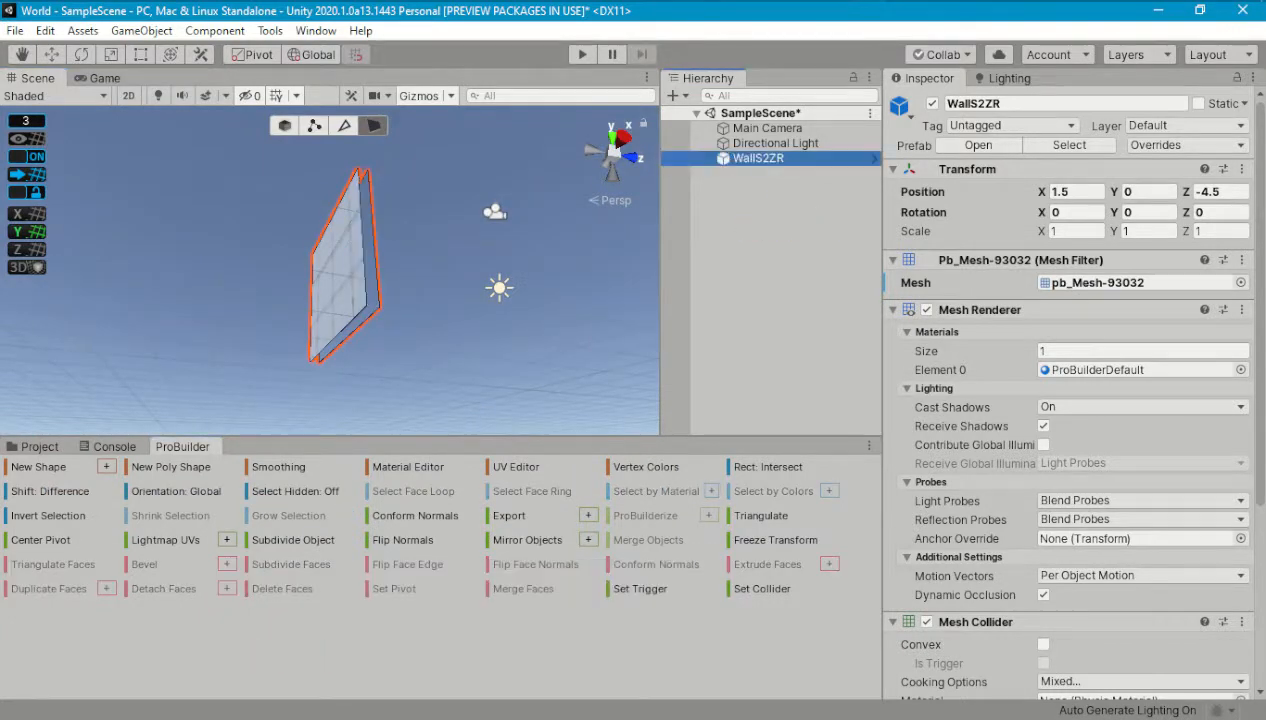
key("F2")
key("End")
key("BackSpace")
type("Z")
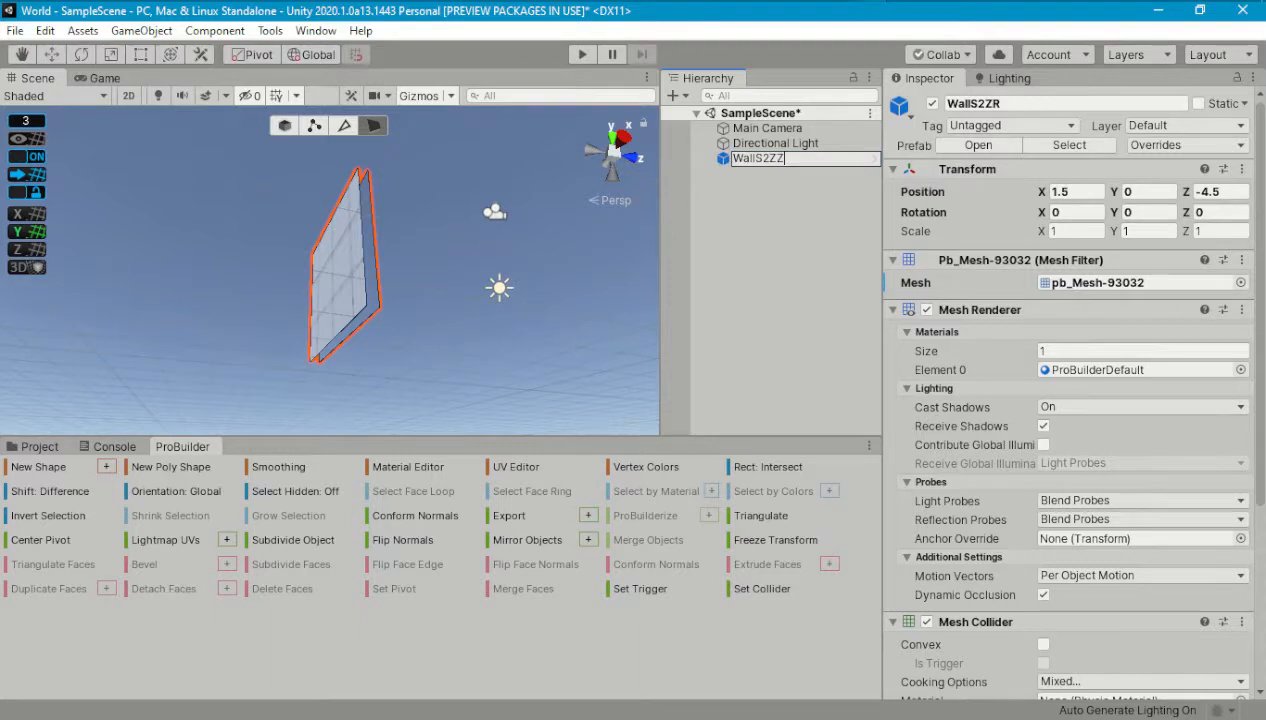
key("Return")
Step: Export the wall as WallS2ZZ.prefab into Assets/Project/Prefabs and remove the object from the scene
left_click(509, 515)
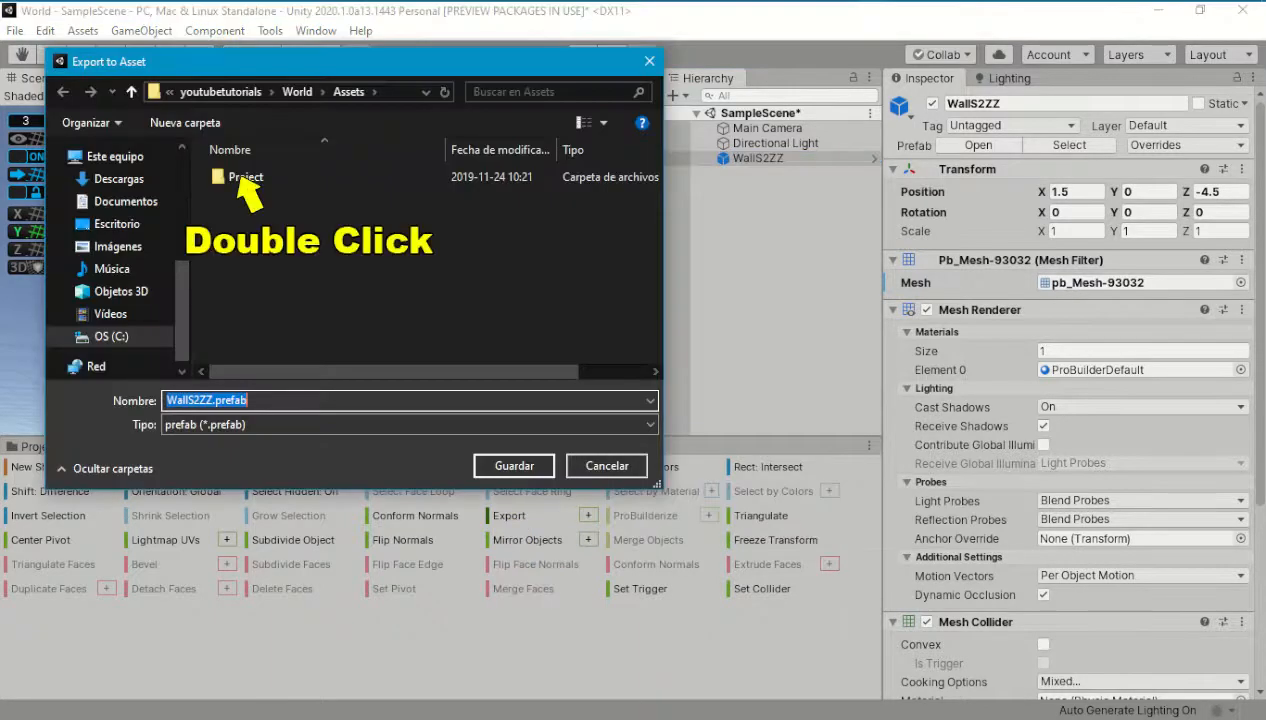
double_click(242, 178)
double_click(240, 196)
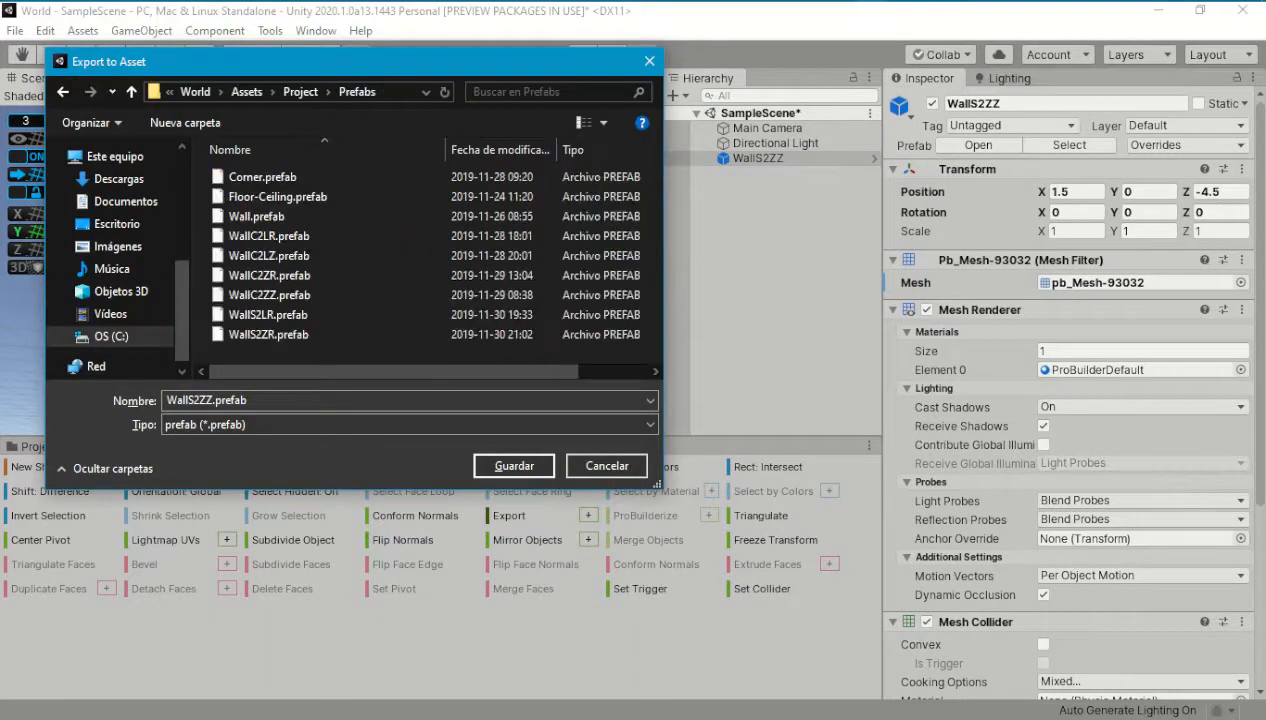
left_click(514, 466)
key("Delete")
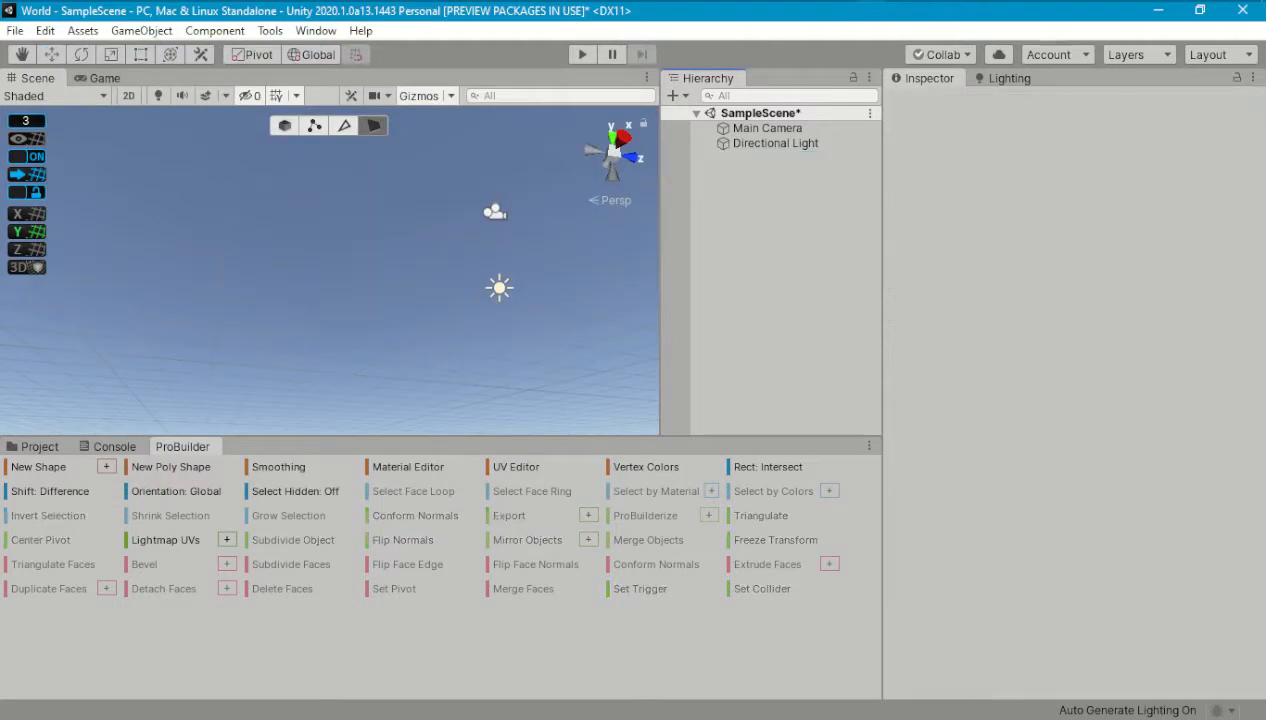
Step: Move the WallS2LR, WallS2ZR and WallS2ZZ mesh assets from the Prefabs folder into the Meshes folder
left_click(34, 447)
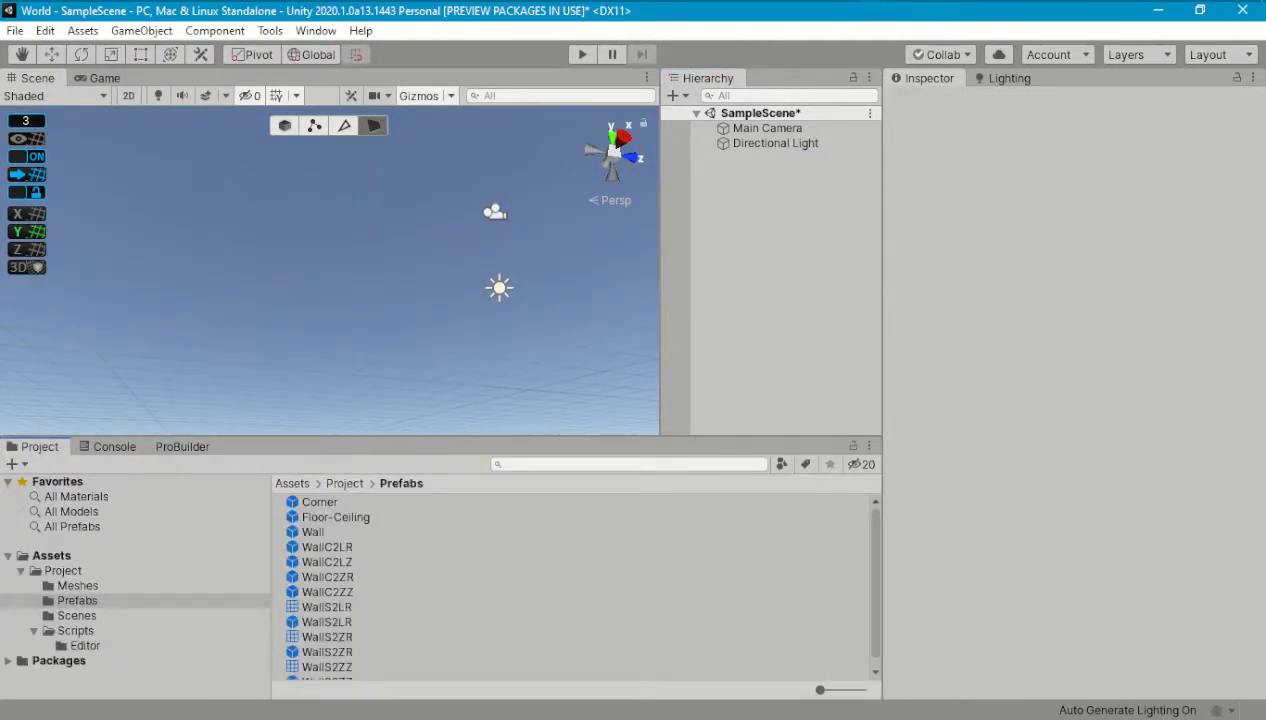
left_click(330, 607)
left_click(330, 637, "ctrl")
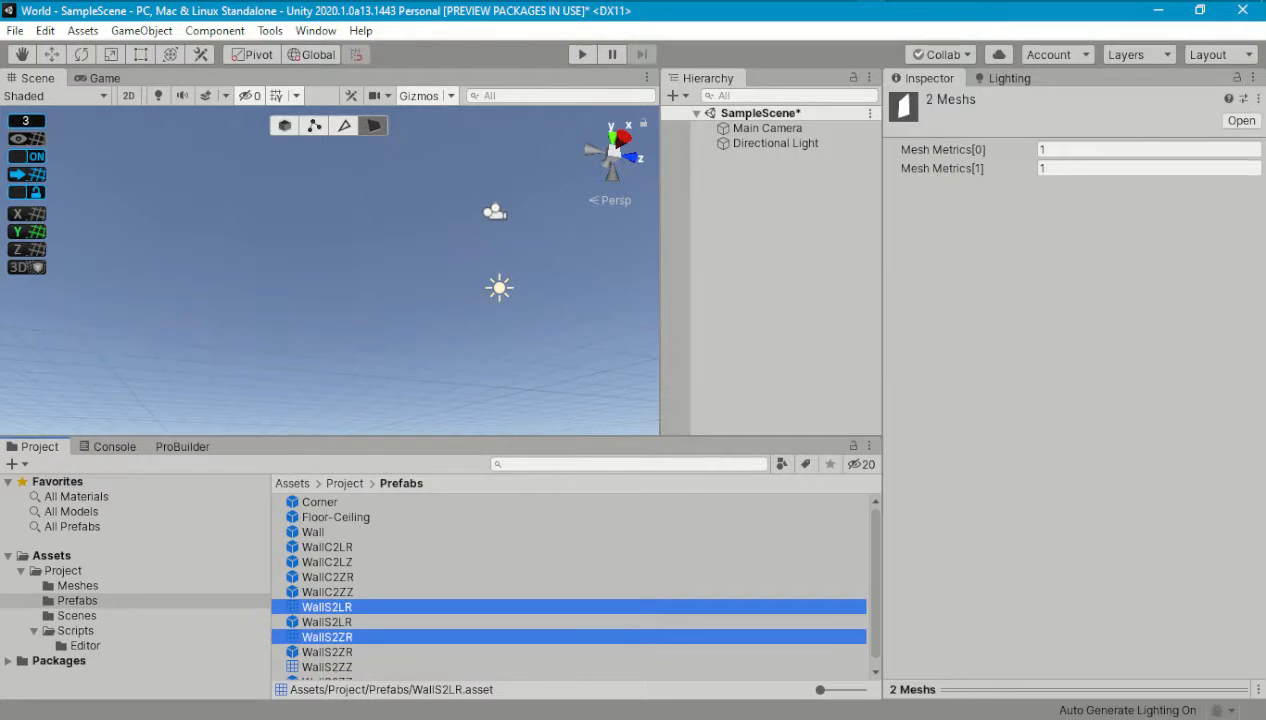
left_click(330, 667, "ctrl")
left_click_drag(327, 629, 78, 585)
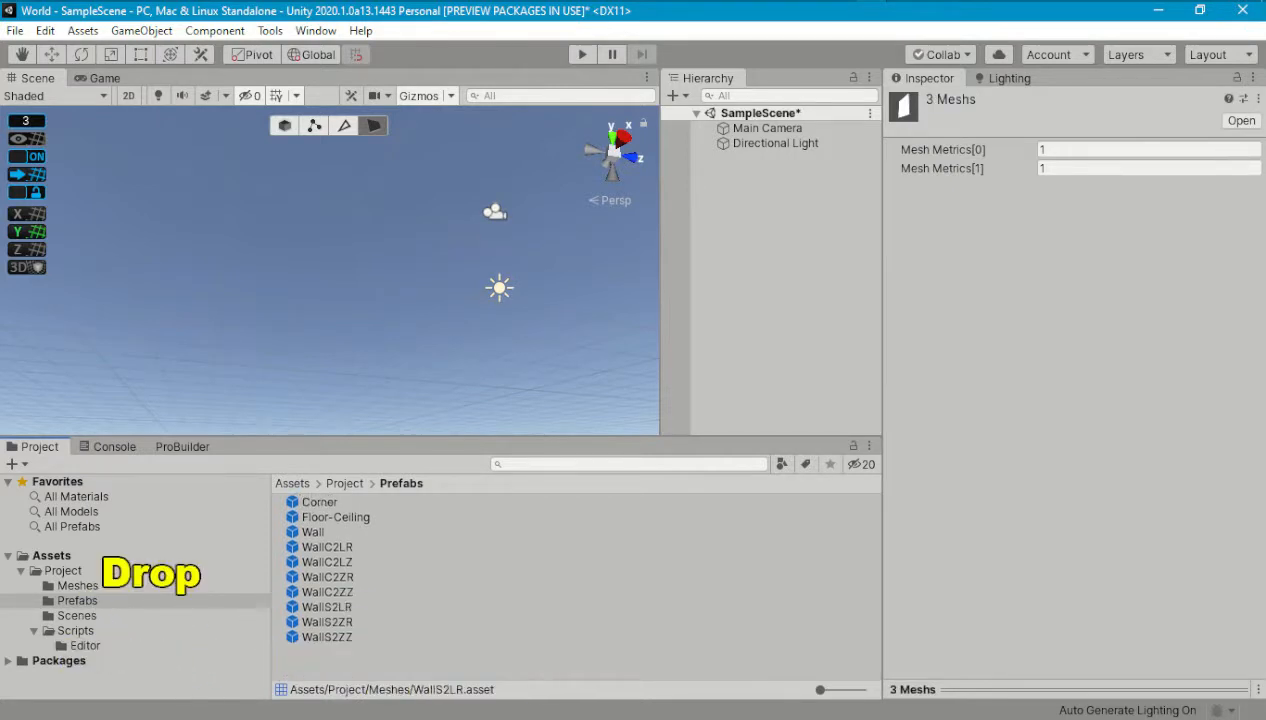
Step: Place the WallS2LR prefab in the scene and convert it with ProBuilderize
left_click_drag(327, 607, 740, 350)
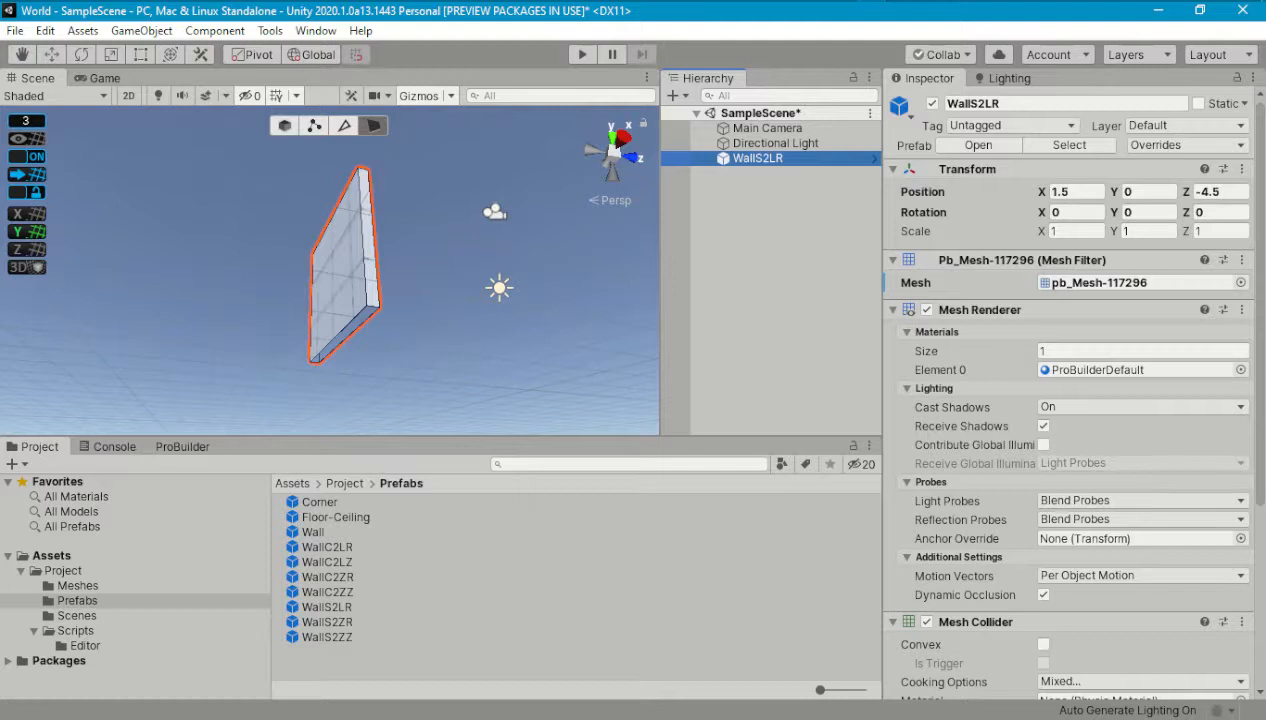
left_click(182, 447)
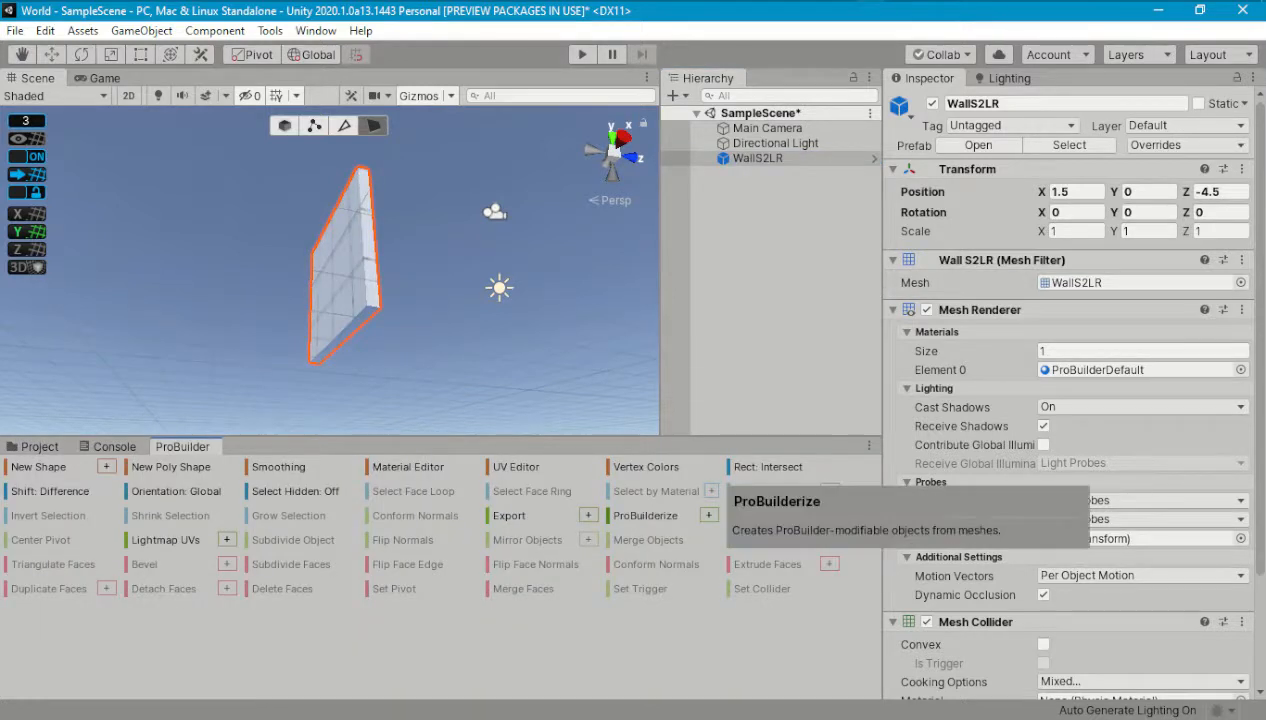
left_click(657, 518)
Step: Delete the right narrow end face of WallS2LR and rename the object as WallS2LZ
left_click(363, 274)
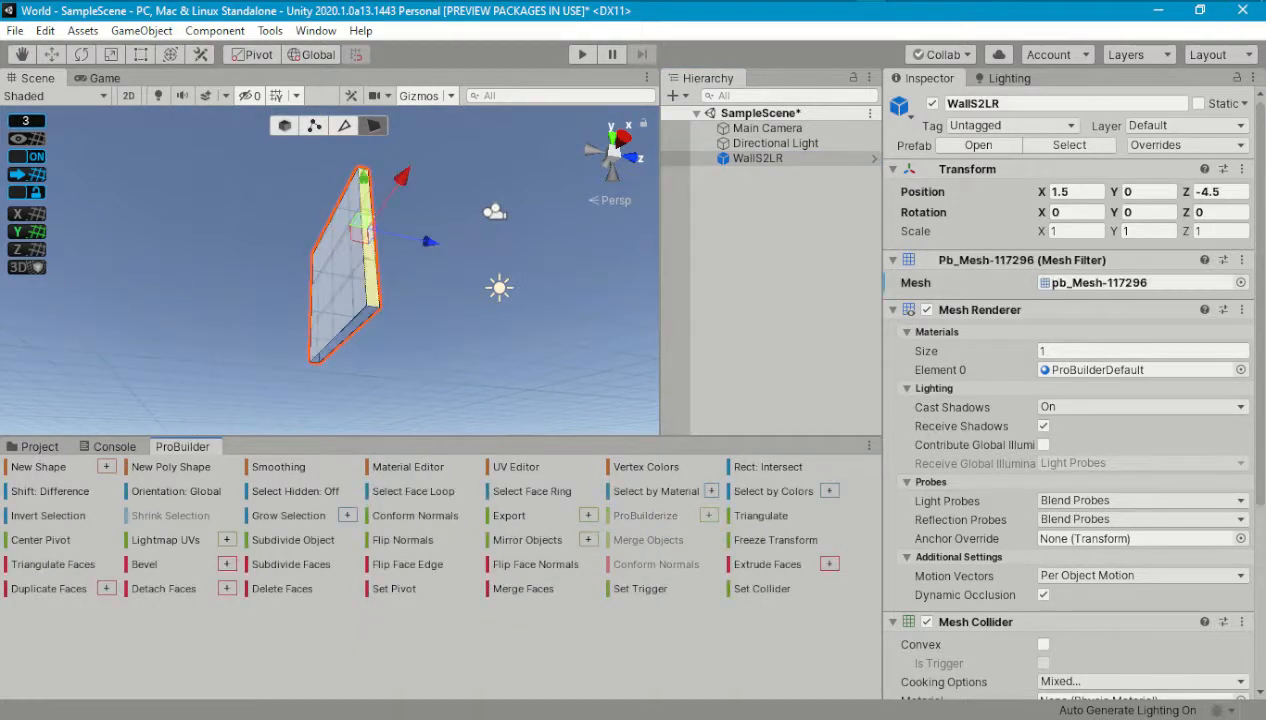
left_click(272, 590)
left_click(757, 158)
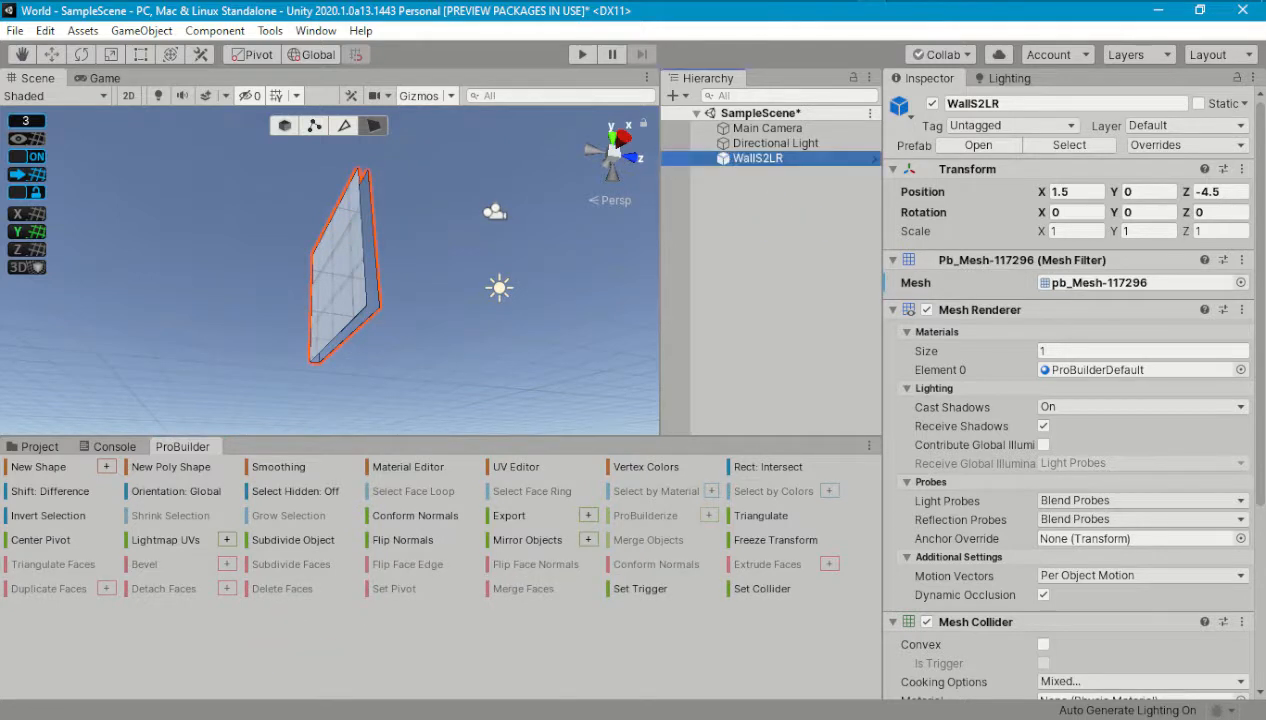
key("F2")
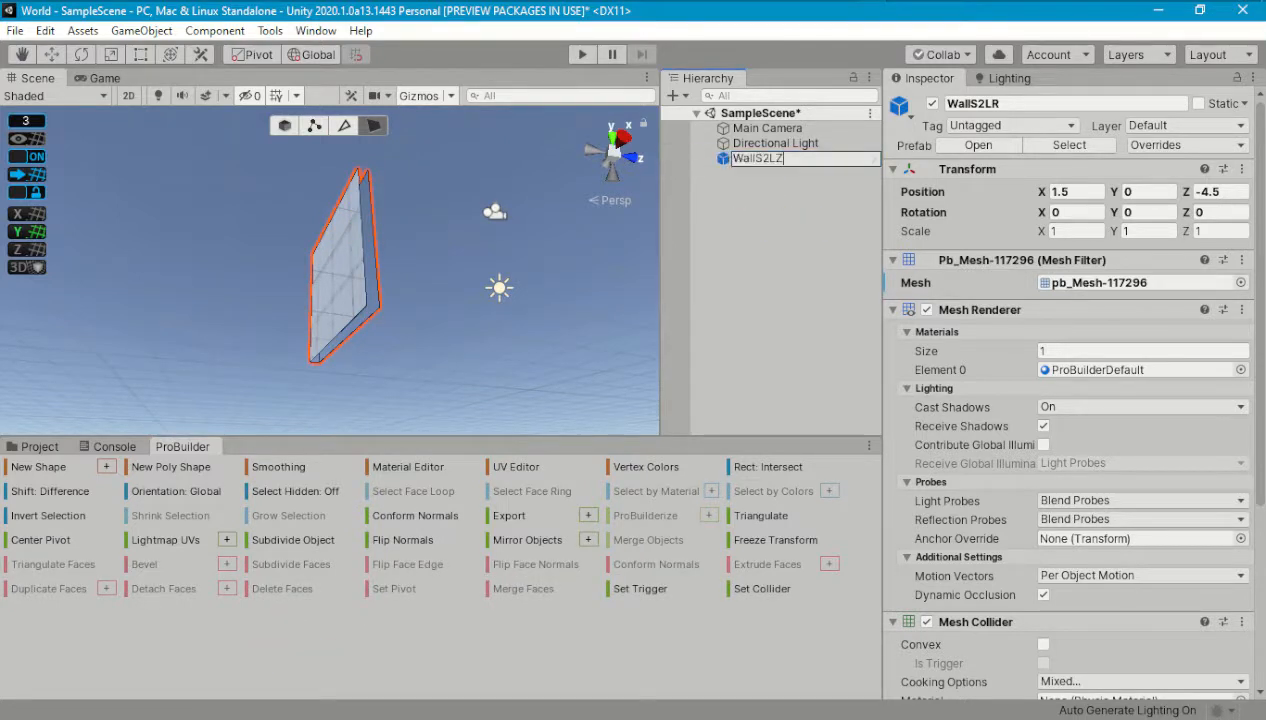
type("Z")
key("Return")
Step: Export the wall as WallS2LZ.prefab into Assets/Project/Prefabs and remove the object from the scene
left_click(509, 516)
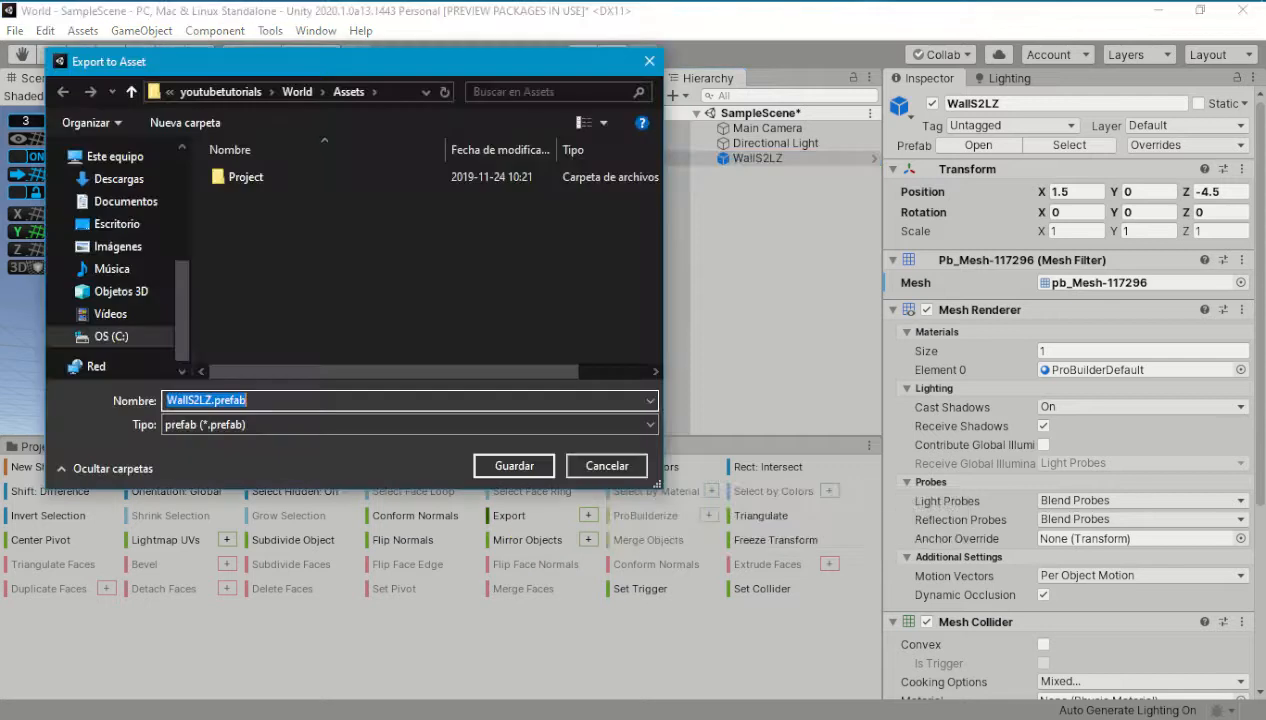
double_click(245, 177)
double_click(240, 196)
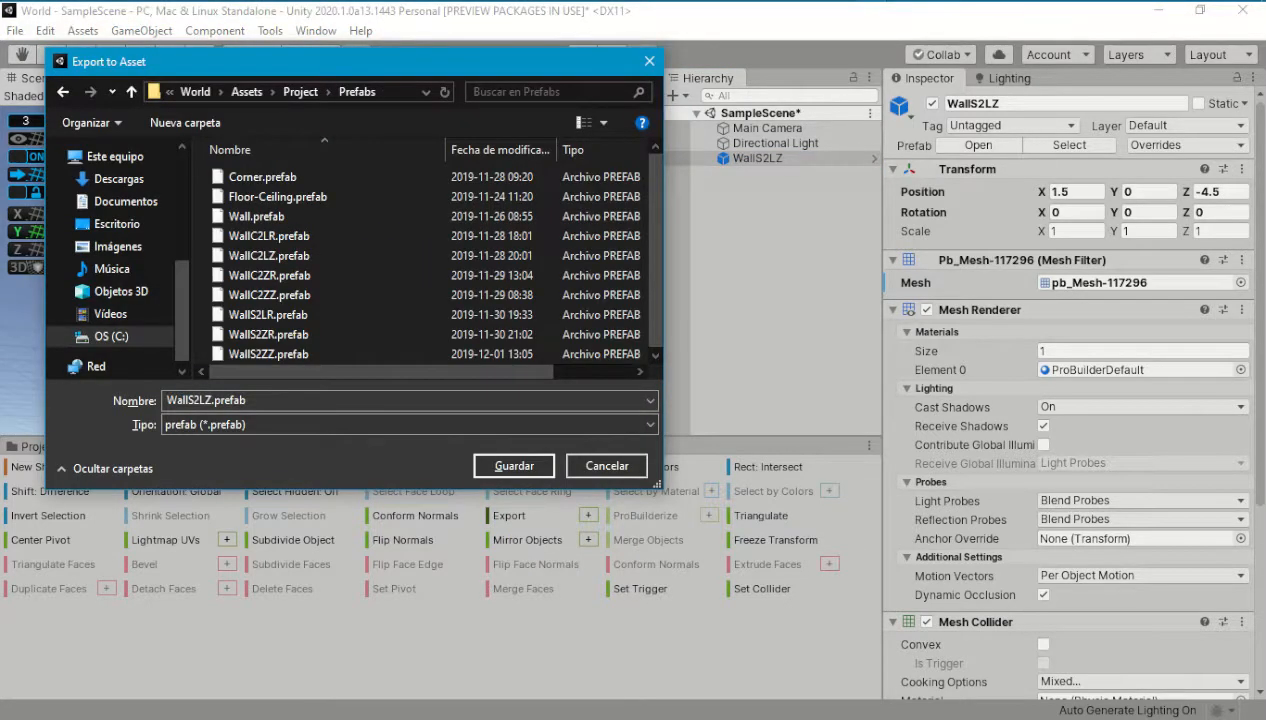
left_click(514, 466)
left_click(752, 158)
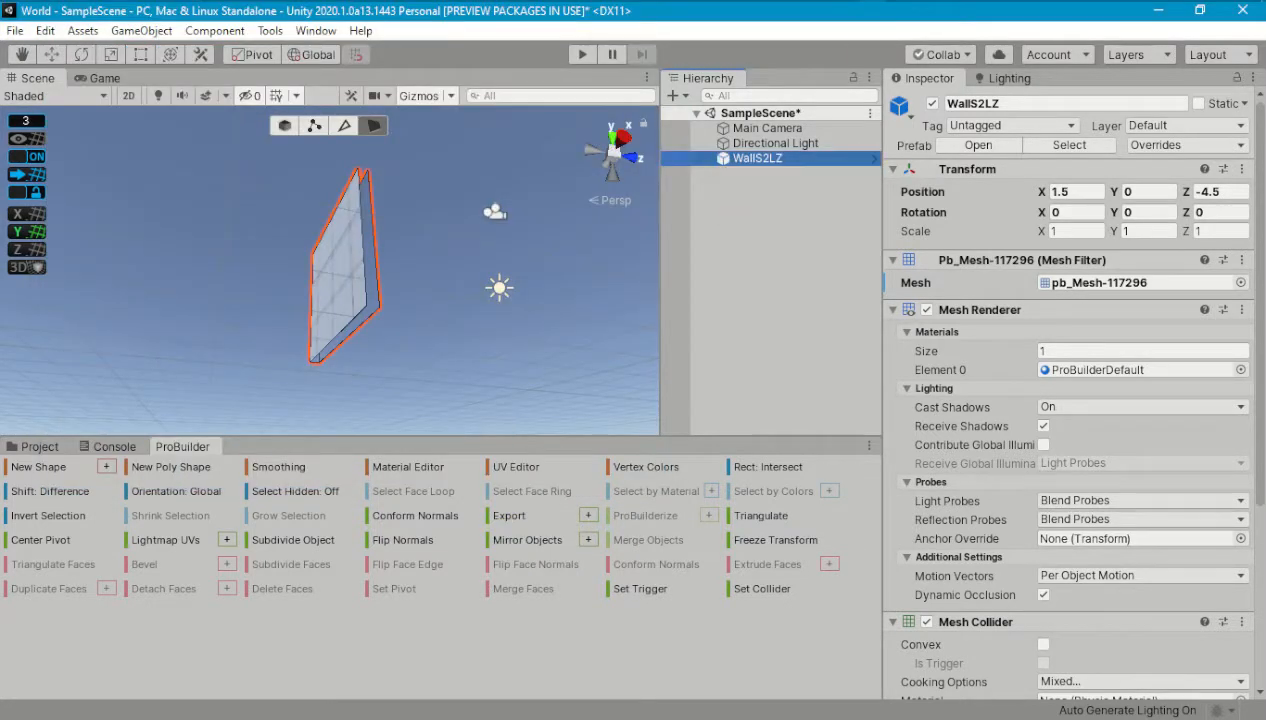
key("Delete")
Step: Move the WallS2LZ mesh asset from the Prefabs folder into the Meshes folder
left_click(40, 446)
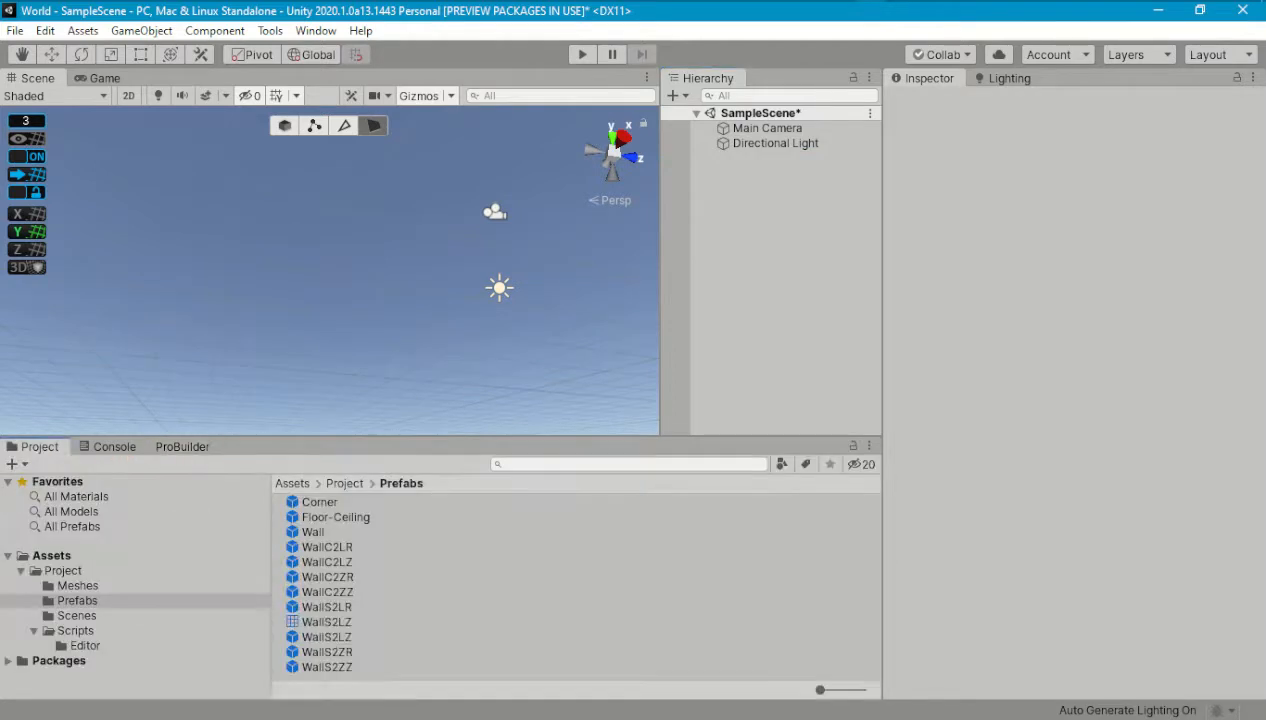
left_click_drag(326, 622, 80, 585)
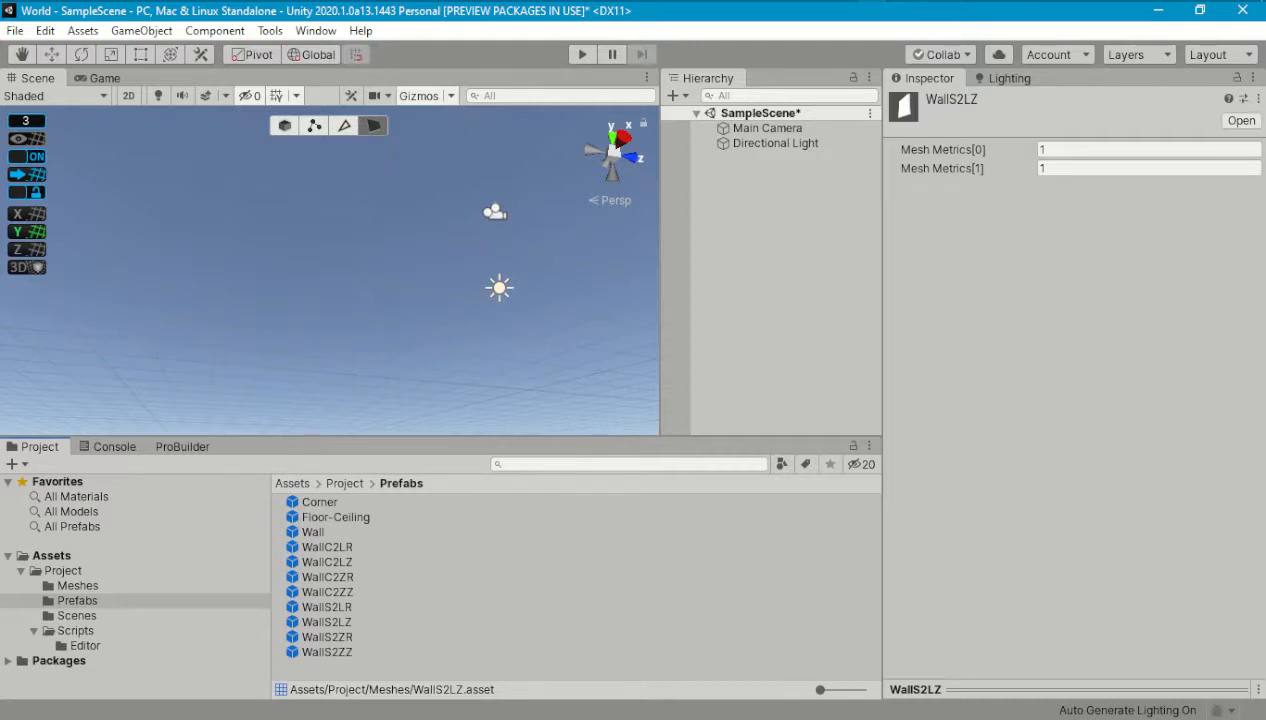
Step: Place the Wall prefab at the scene origin with its transform reset and convert it with ProBuilderize
left_click_drag(313, 532, 720, 360)
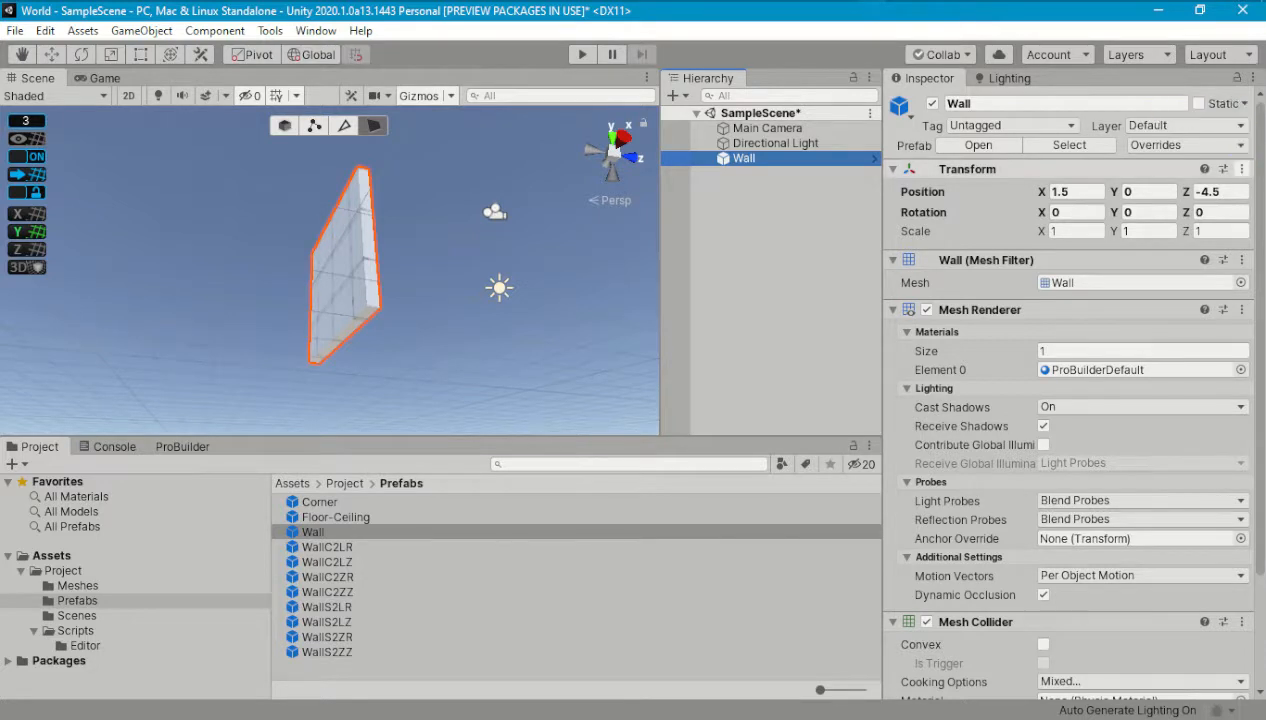
left_click(1241, 169)
left_click(1100, 189)
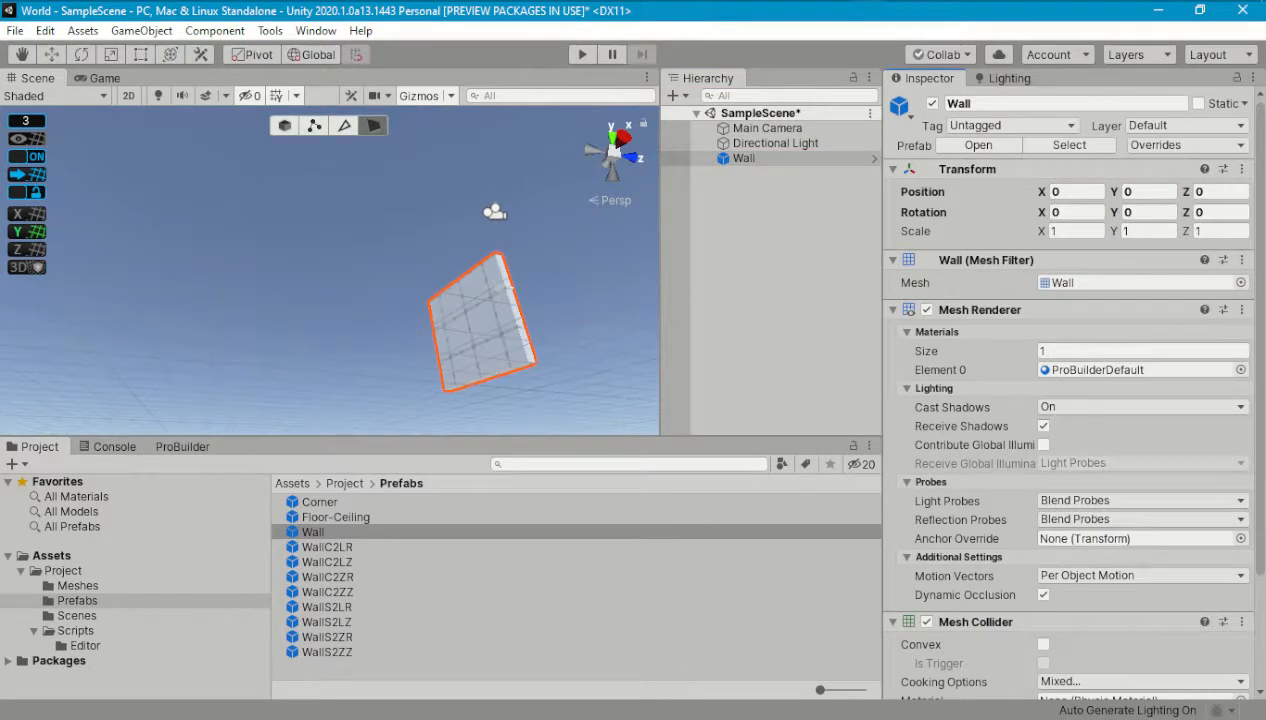
left_click(180, 447)
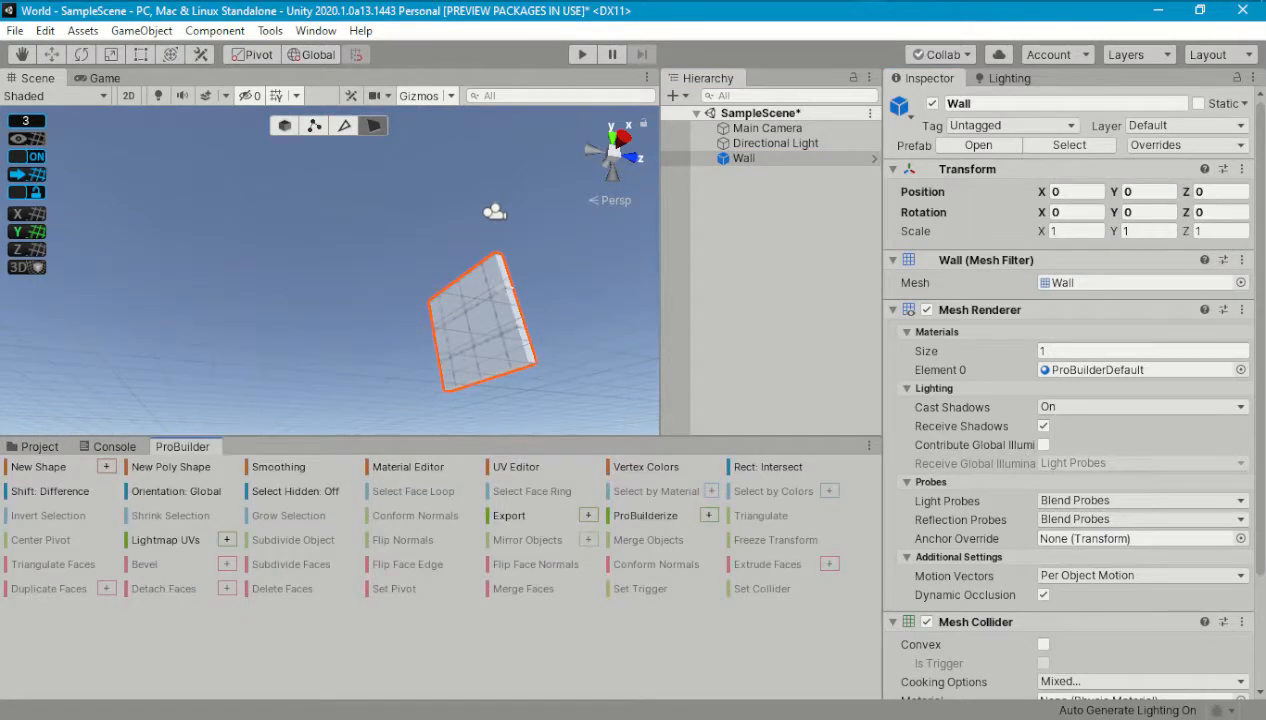
left_click(285, 125)
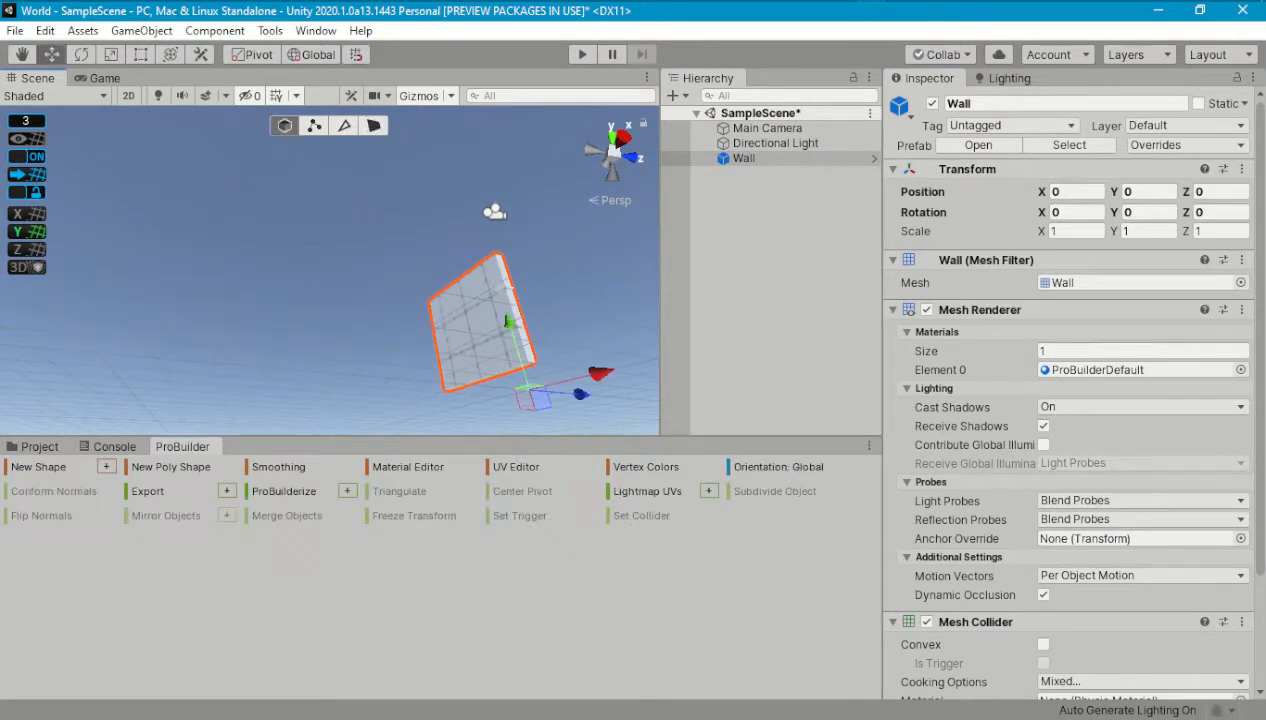
left_click(284, 491)
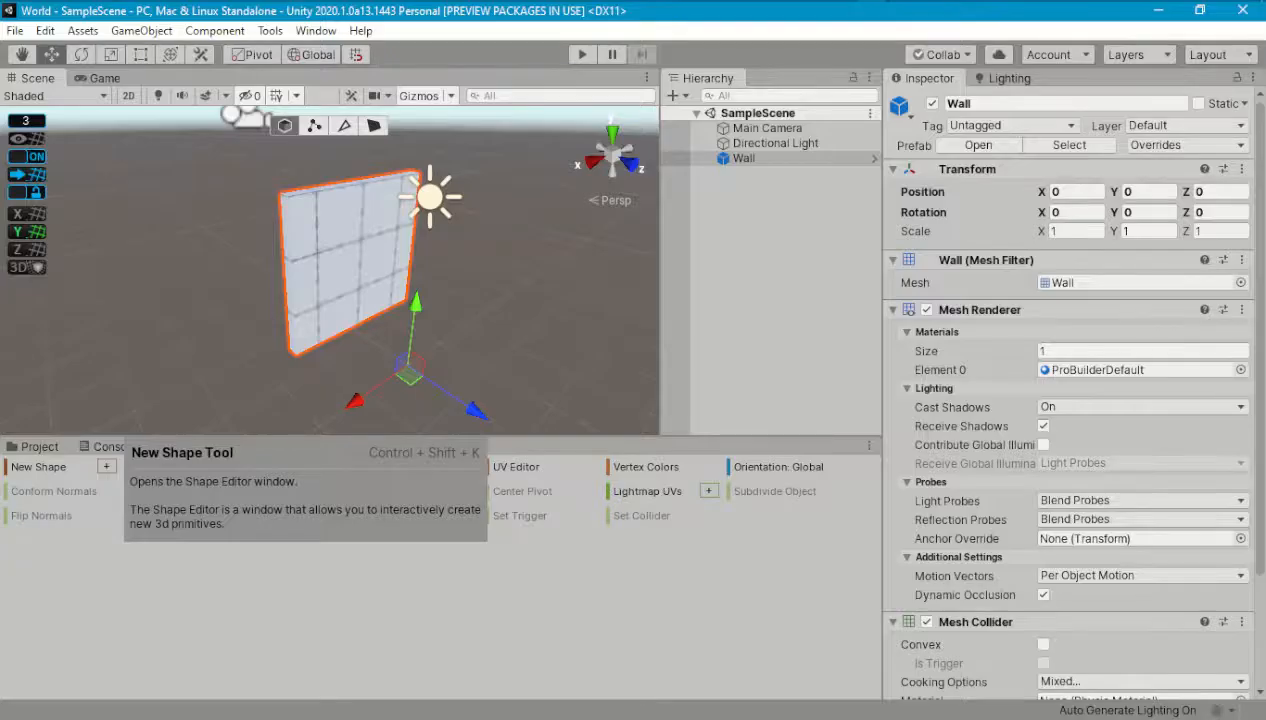
Step: Build a ProBuilder cube with size X 1, Y 2, Z 3
left_click(105, 466)
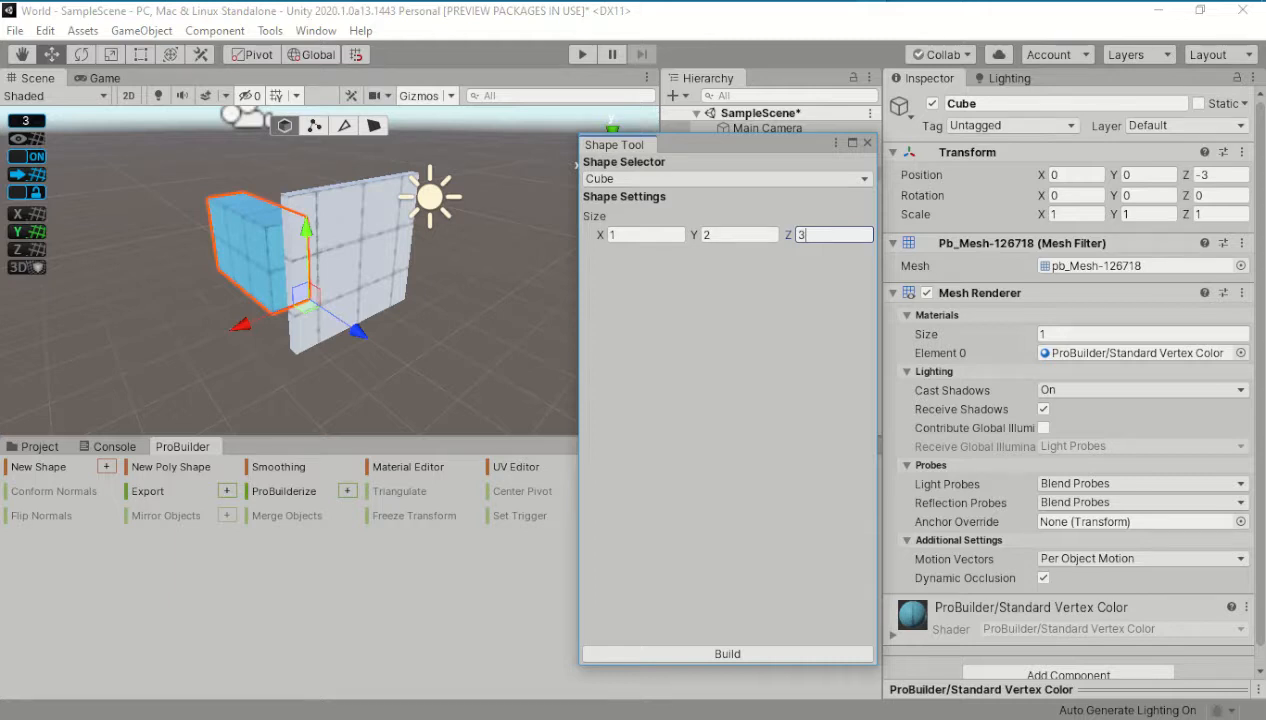
left_click(727, 653)
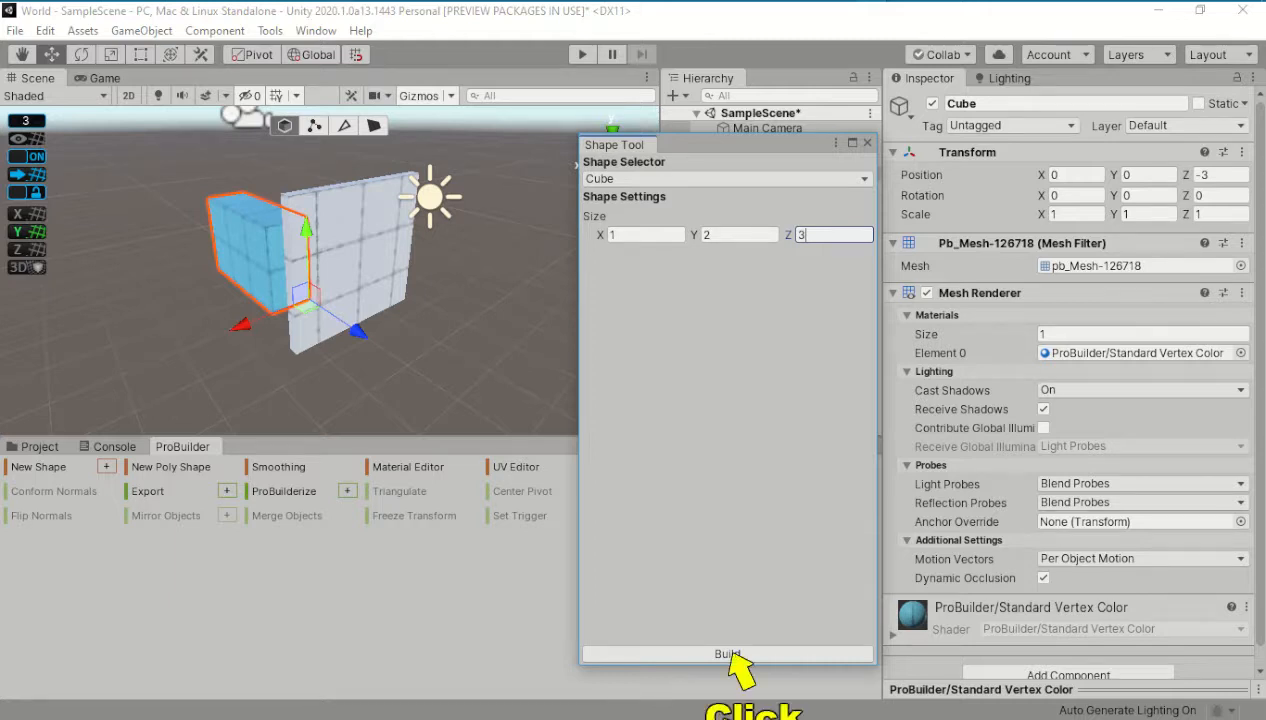
left_click(867, 142)
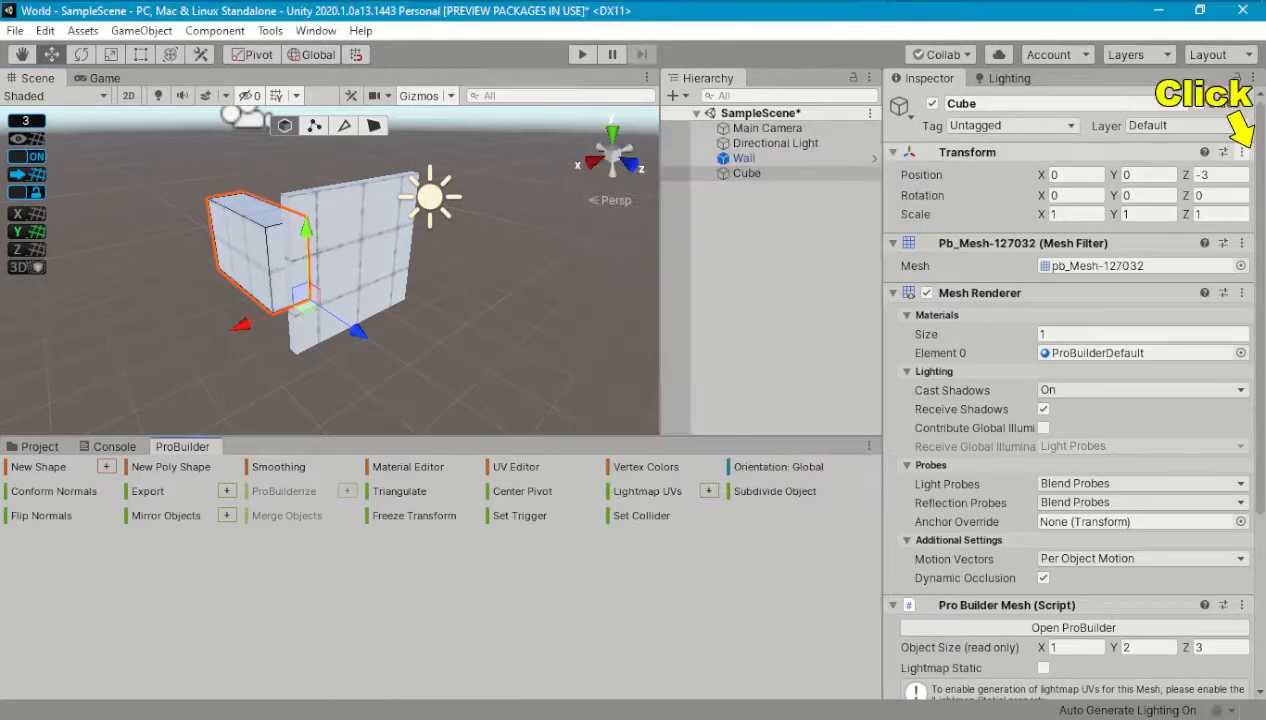
Step: Reset the cube's transform and set its position to X -0.5, Y 0.2, Z 0
left_click(1241, 152)
left_click(1090, 168)
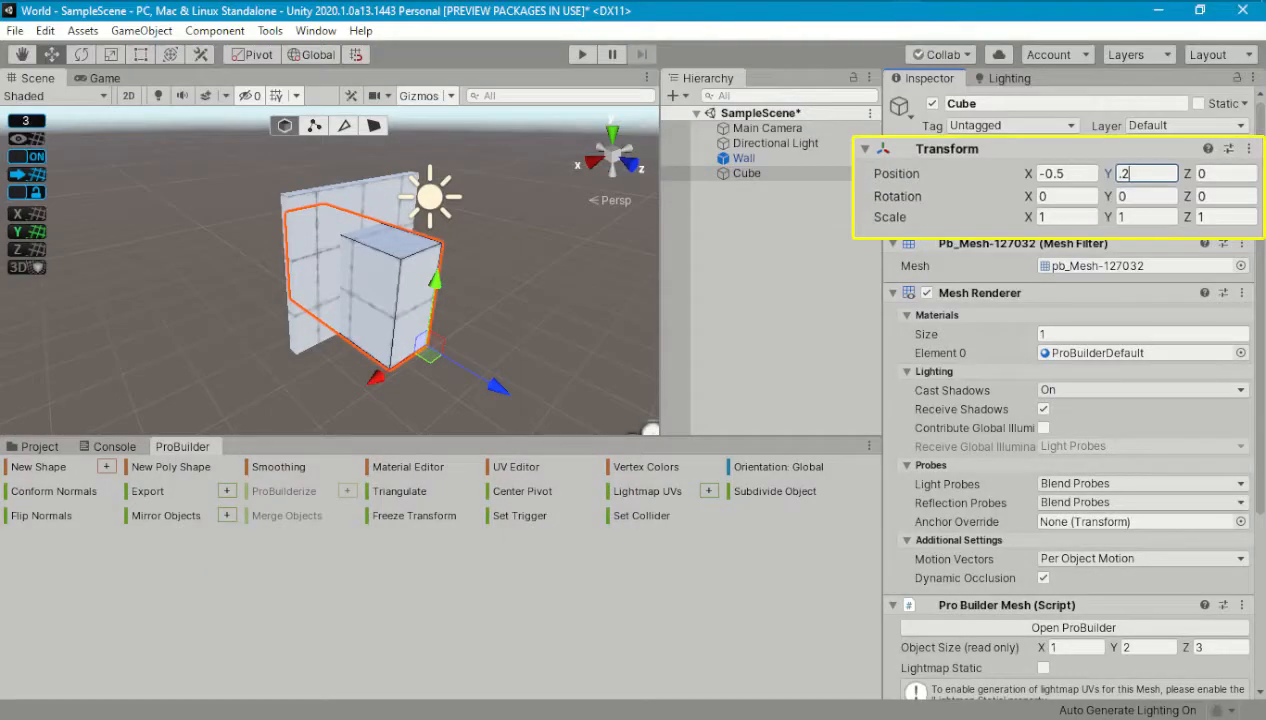
key("Return")
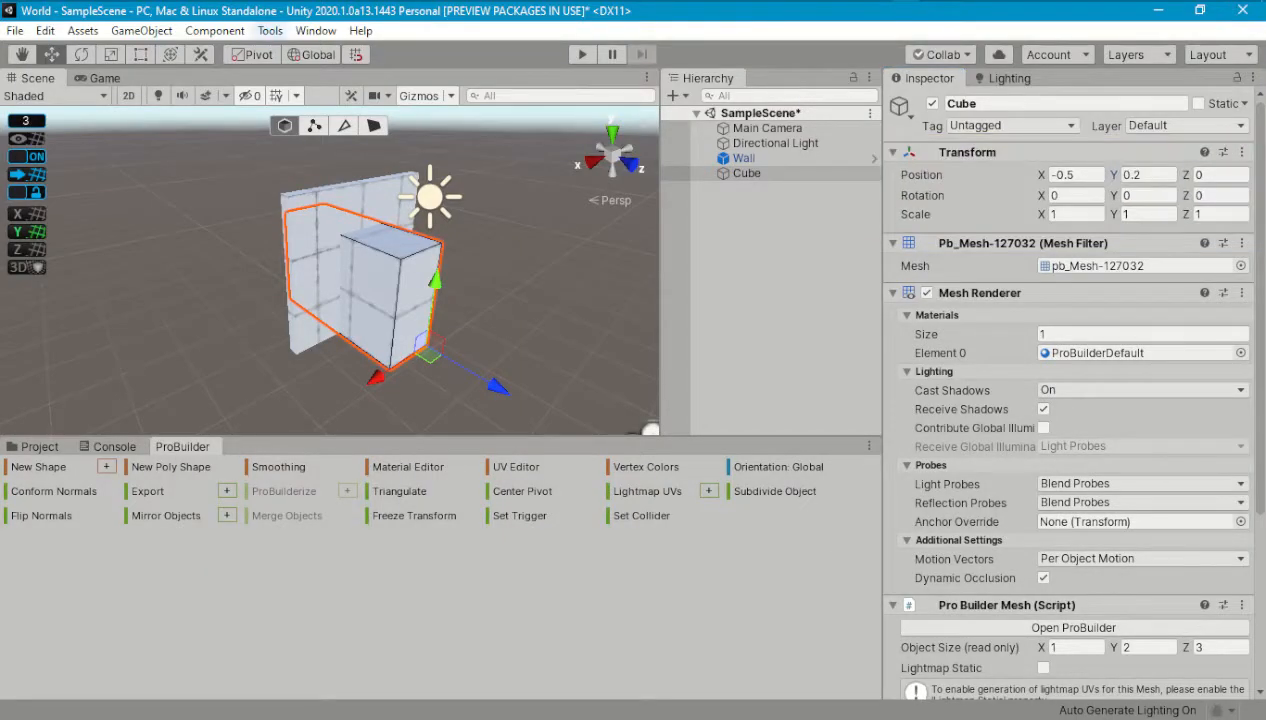
Step: Subtract the Cube from the Wall with ProBuilder's experimental Boolean (CSG) tool to cut a doorway
left_click(270, 31)
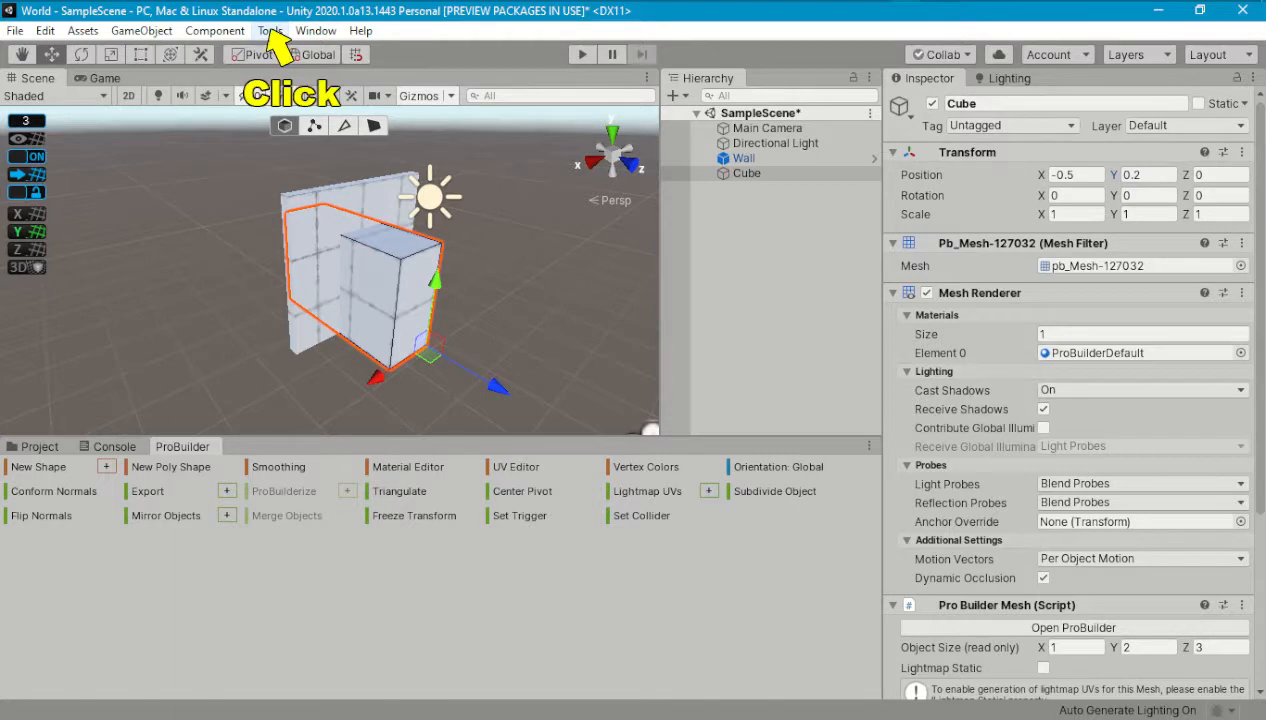
mouse_move(310, 79)
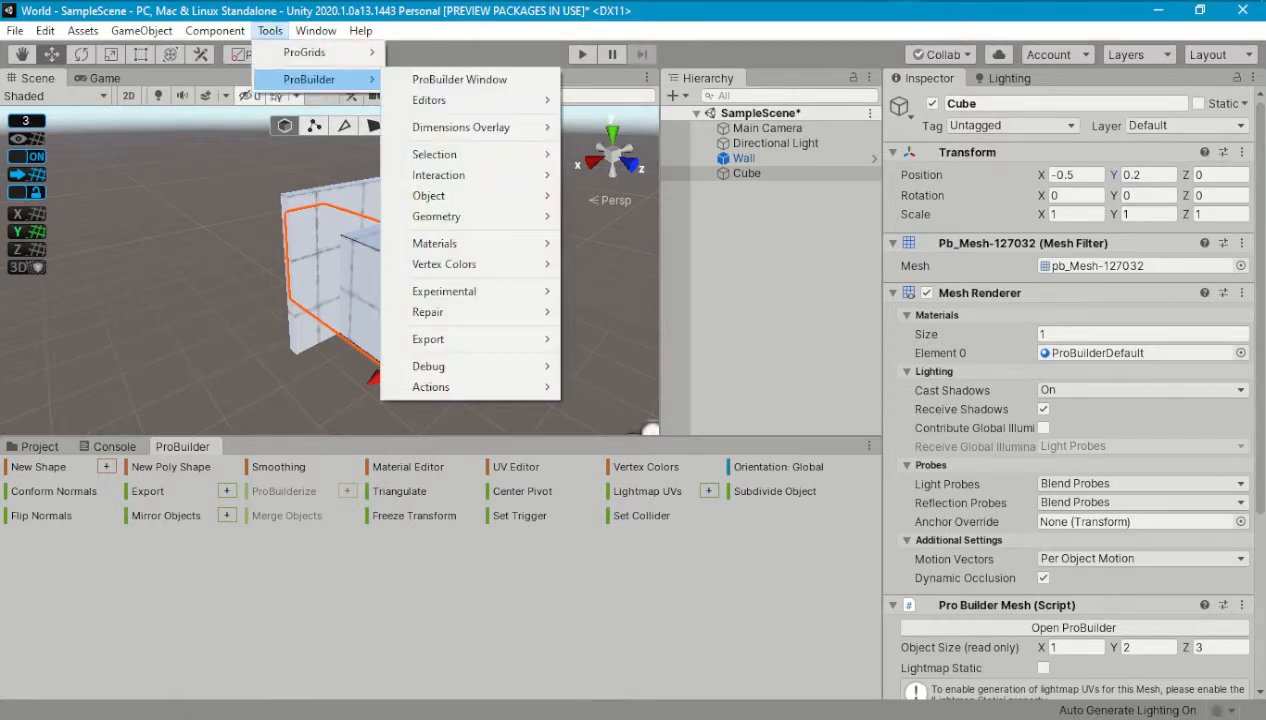
mouse_move(445, 291)
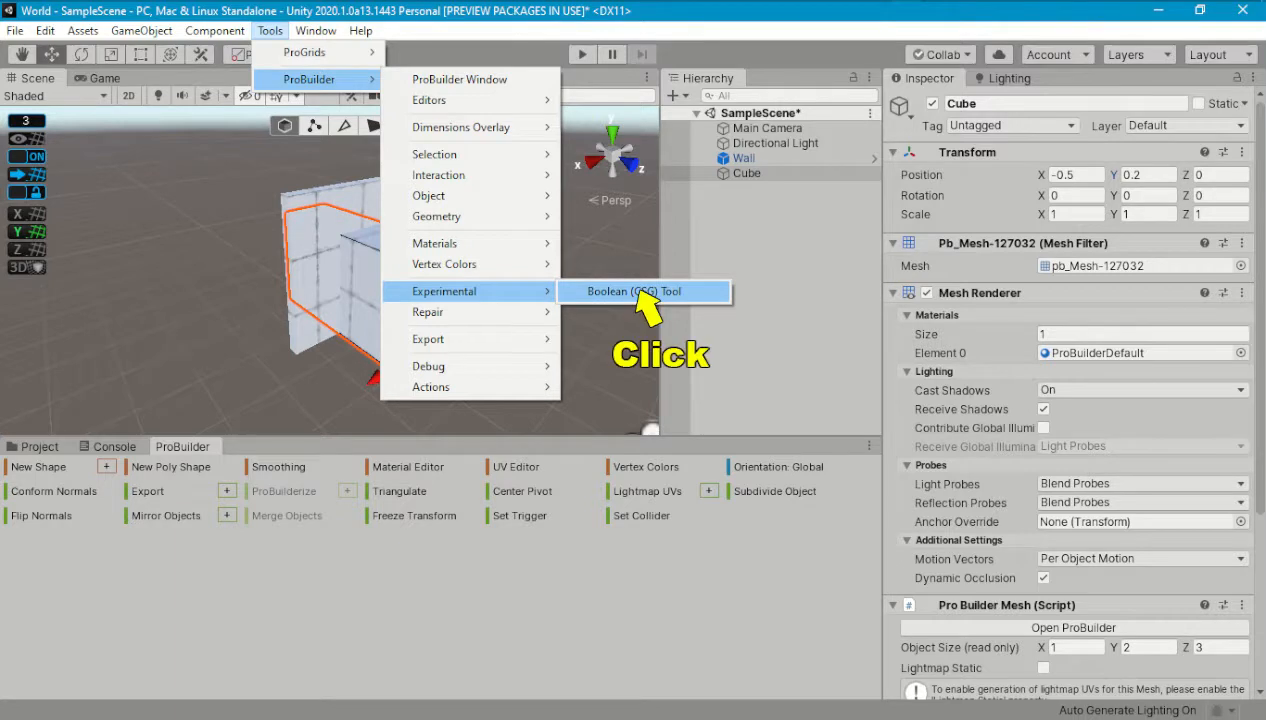
left_click(640, 291)
left_click_drag(743, 158, 70, 300)
left_click_drag(746, 173, 228, 262)
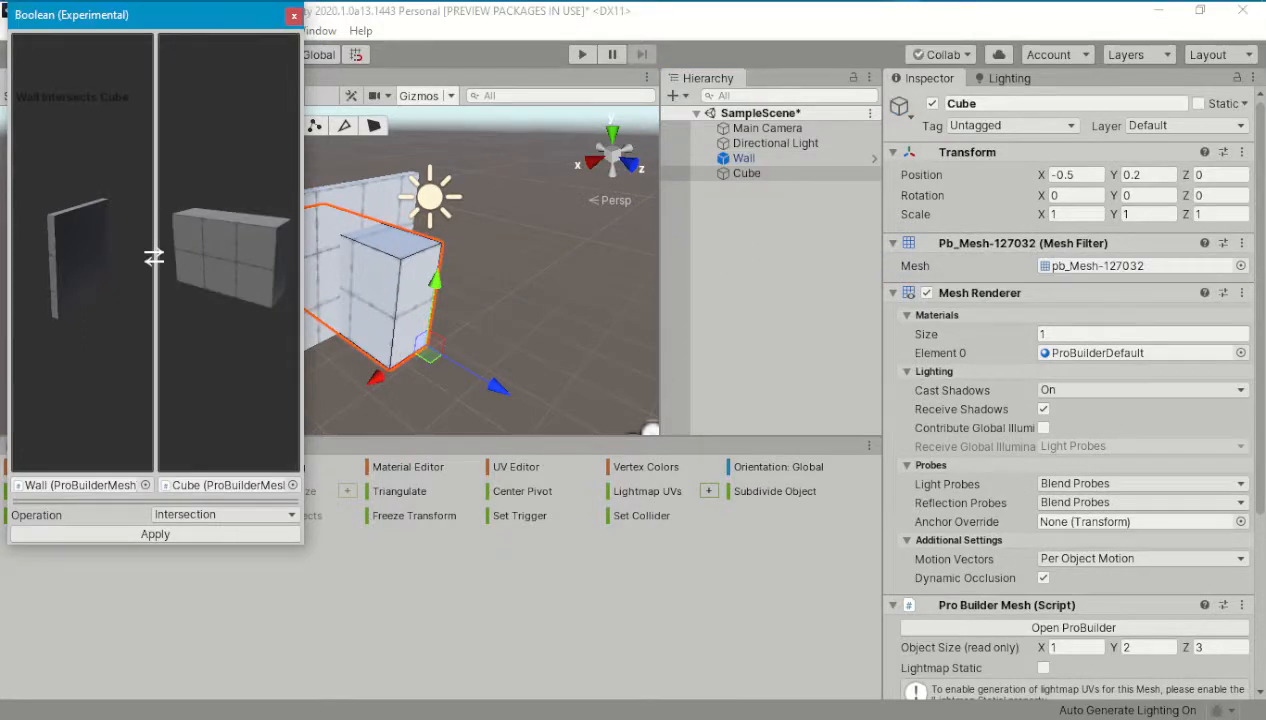
left_click(230, 514)
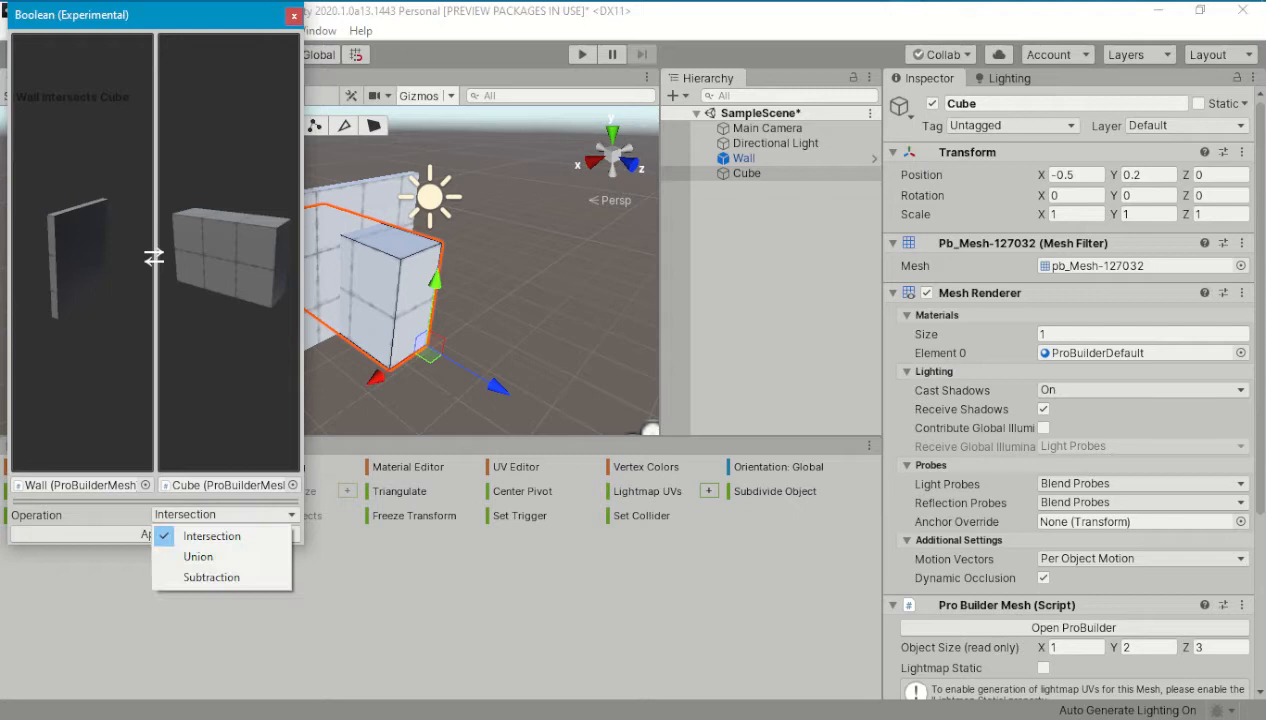
left_click(211, 577)
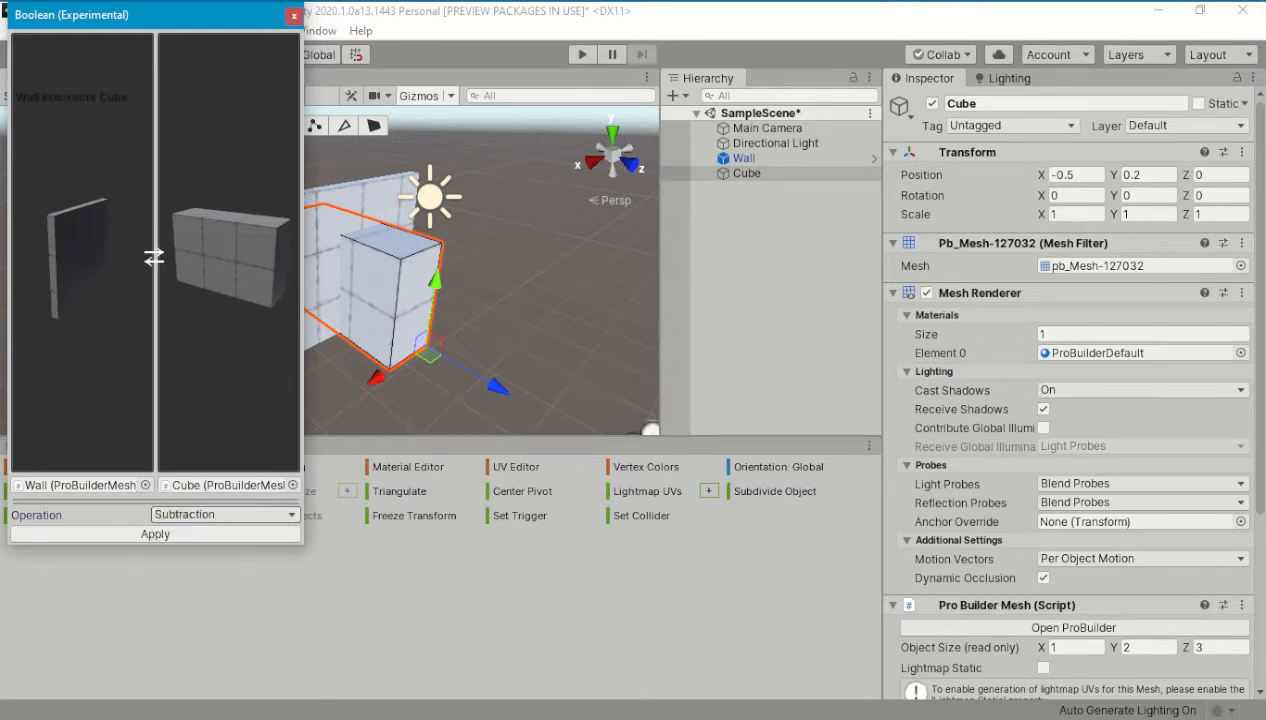
left_click(155, 534)
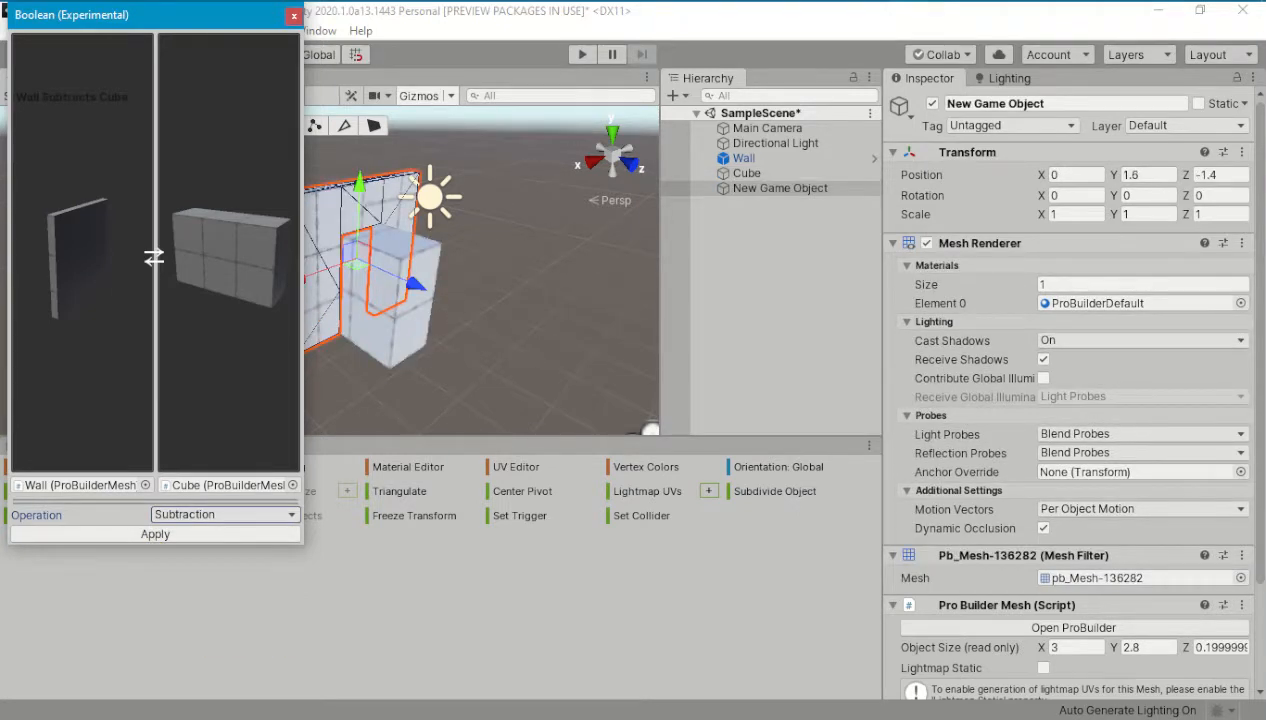
left_click(293, 16)
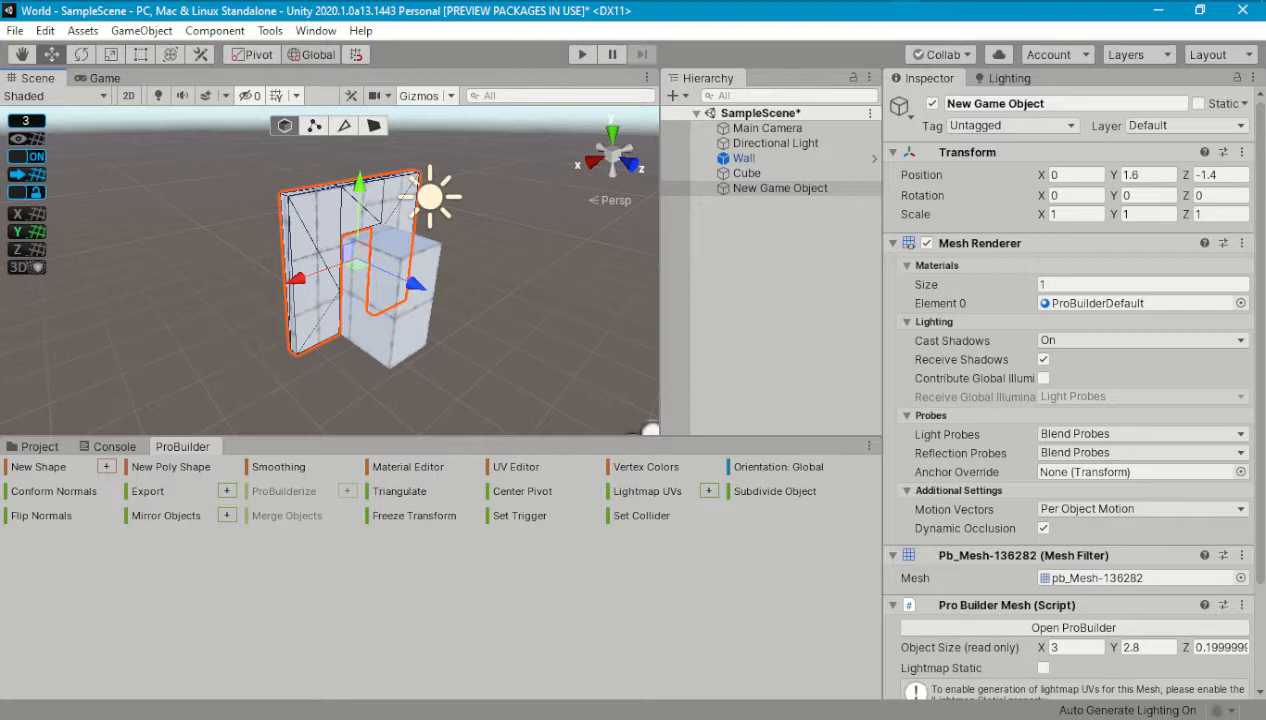
Step: Hide the original Cube and Wall objects in the scene view, leaving the boolean result visible
mouse_move(668, 173)
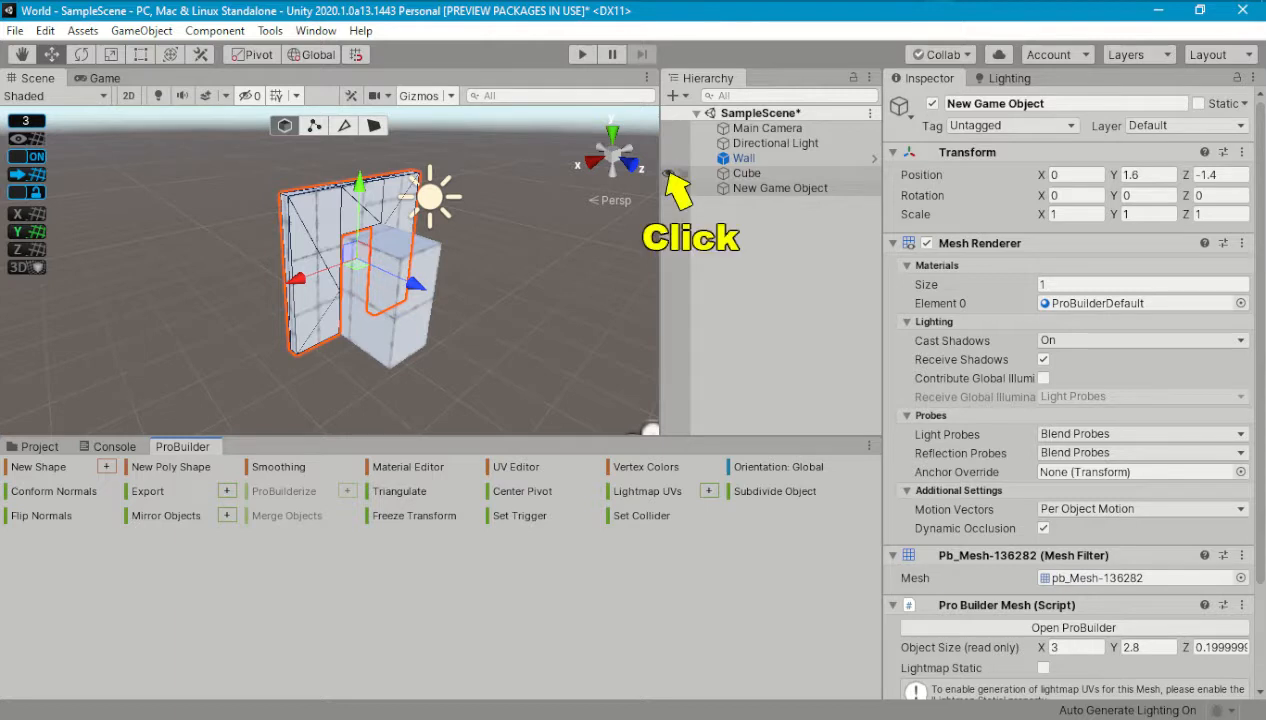
left_click(668, 173)
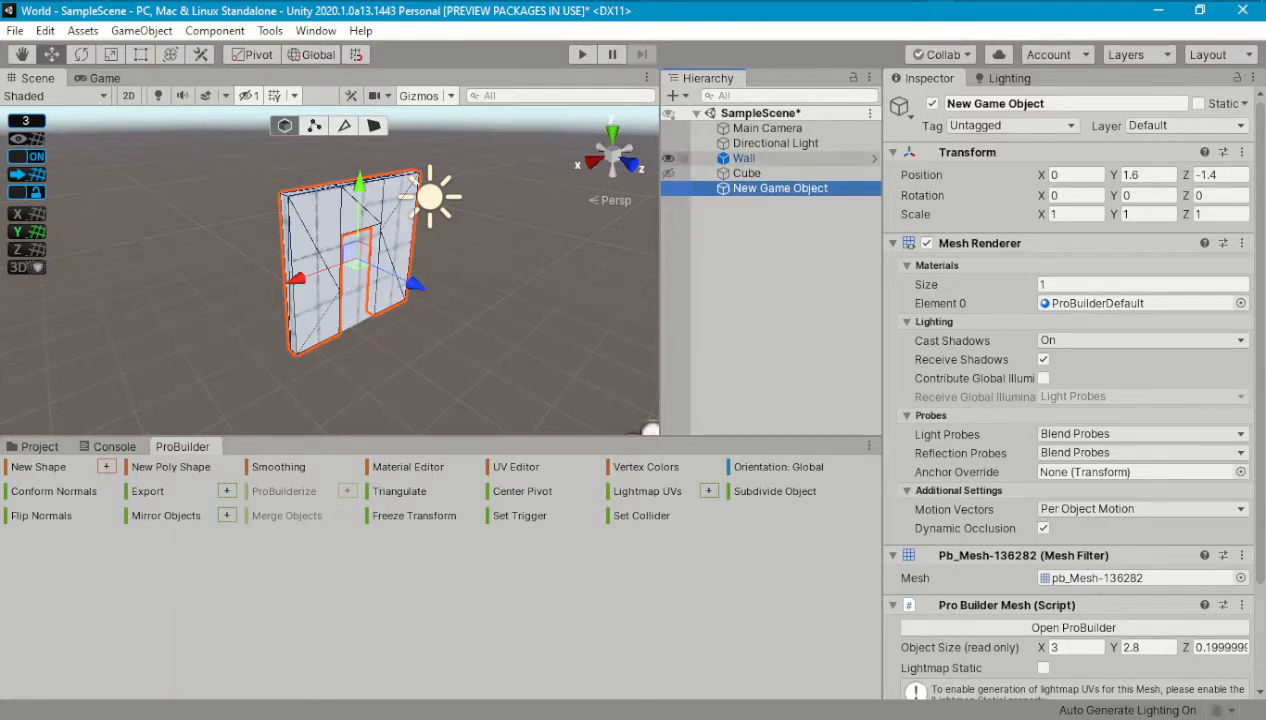
left_click(668, 158)
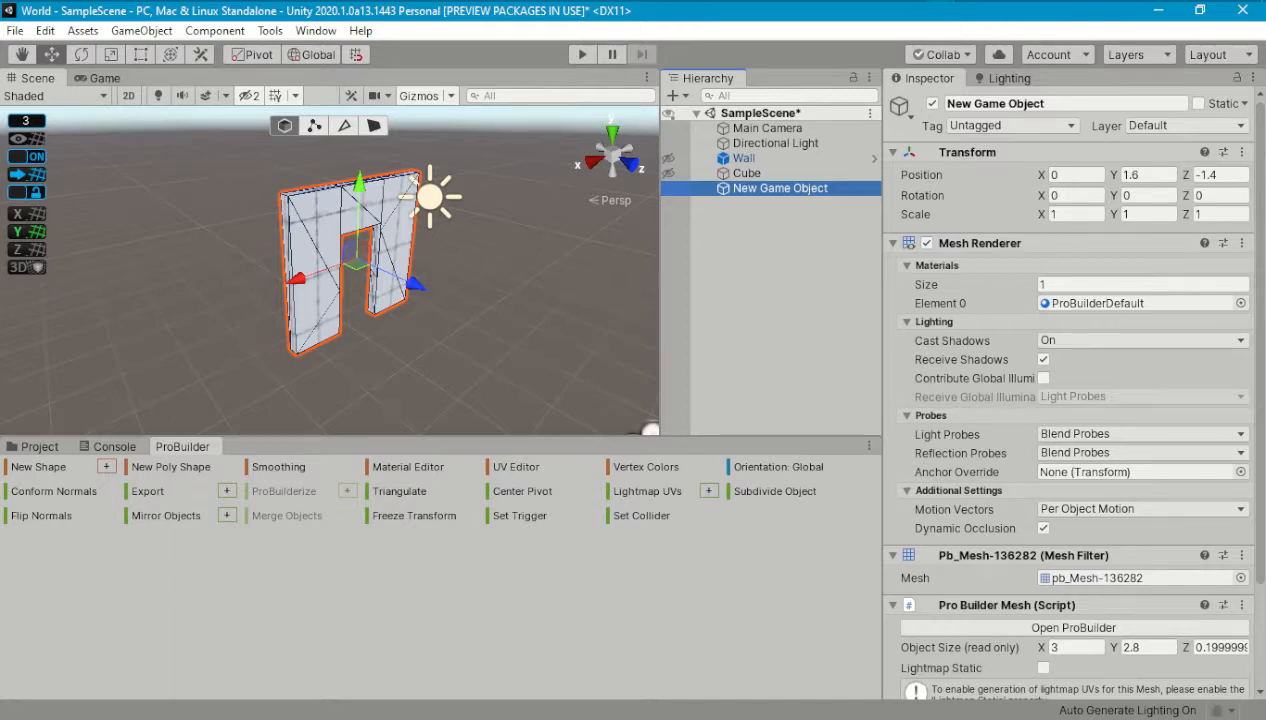
Step: Collapse the extra vertices on the doorway's left front edge into its bottom vertex, with Collapse To First enabled
left_click(629, 165)
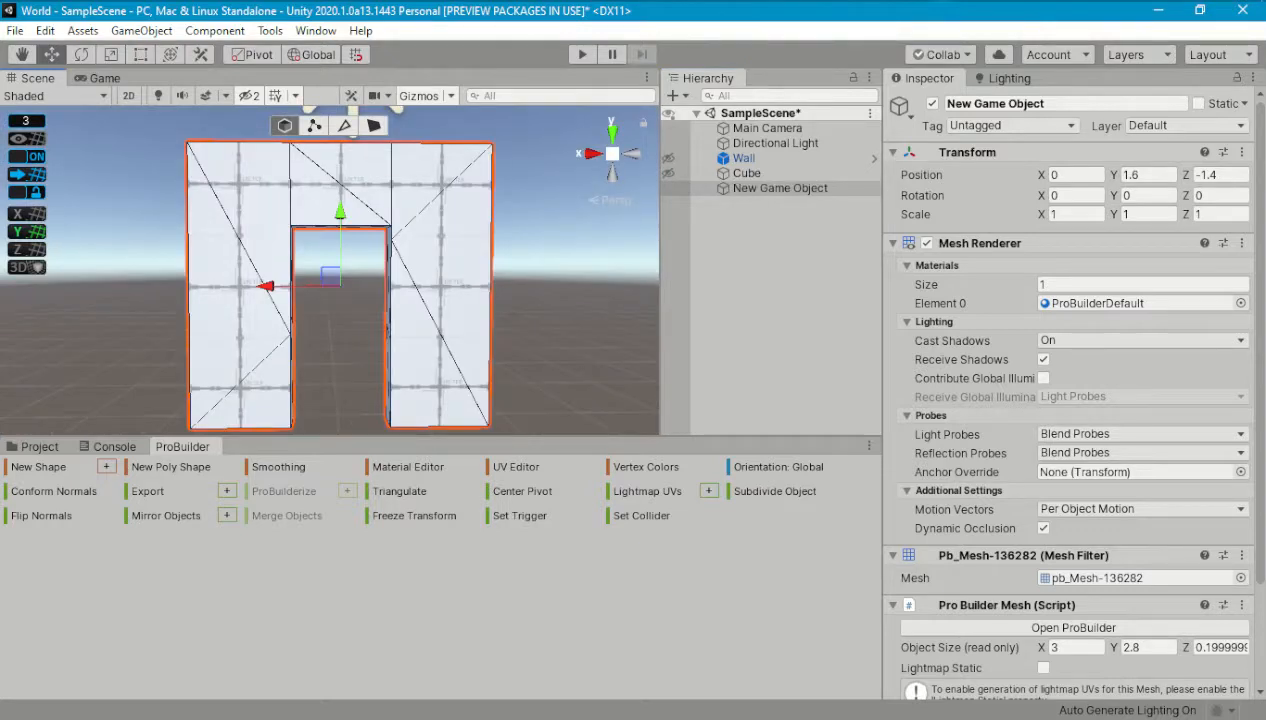
left_click(316, 124)
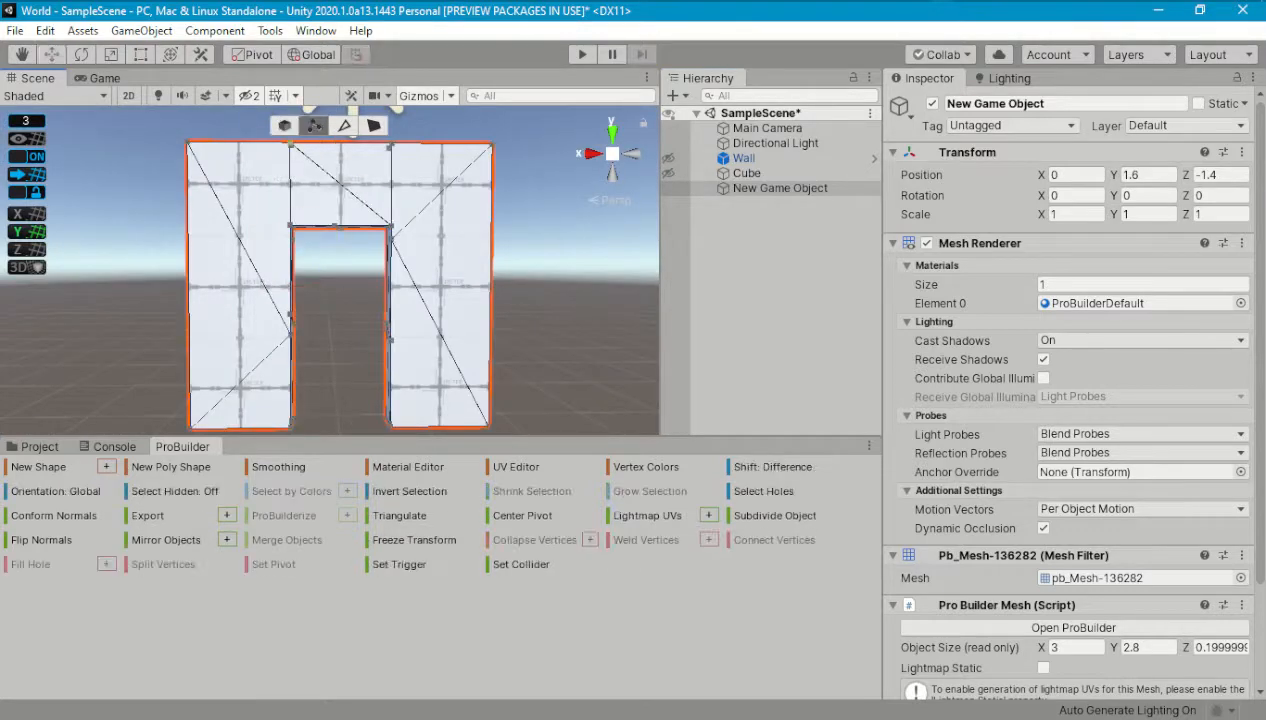
left_click(291, 428)
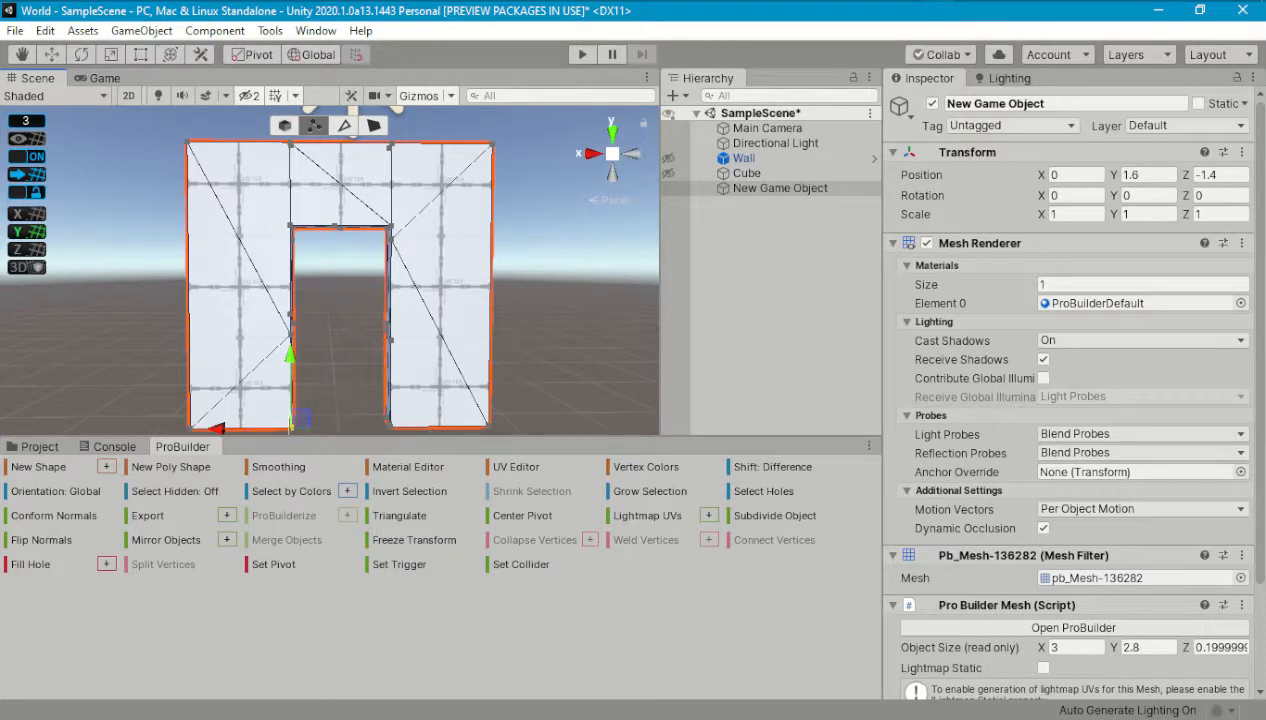
left_click(291, 333, "ctrl")
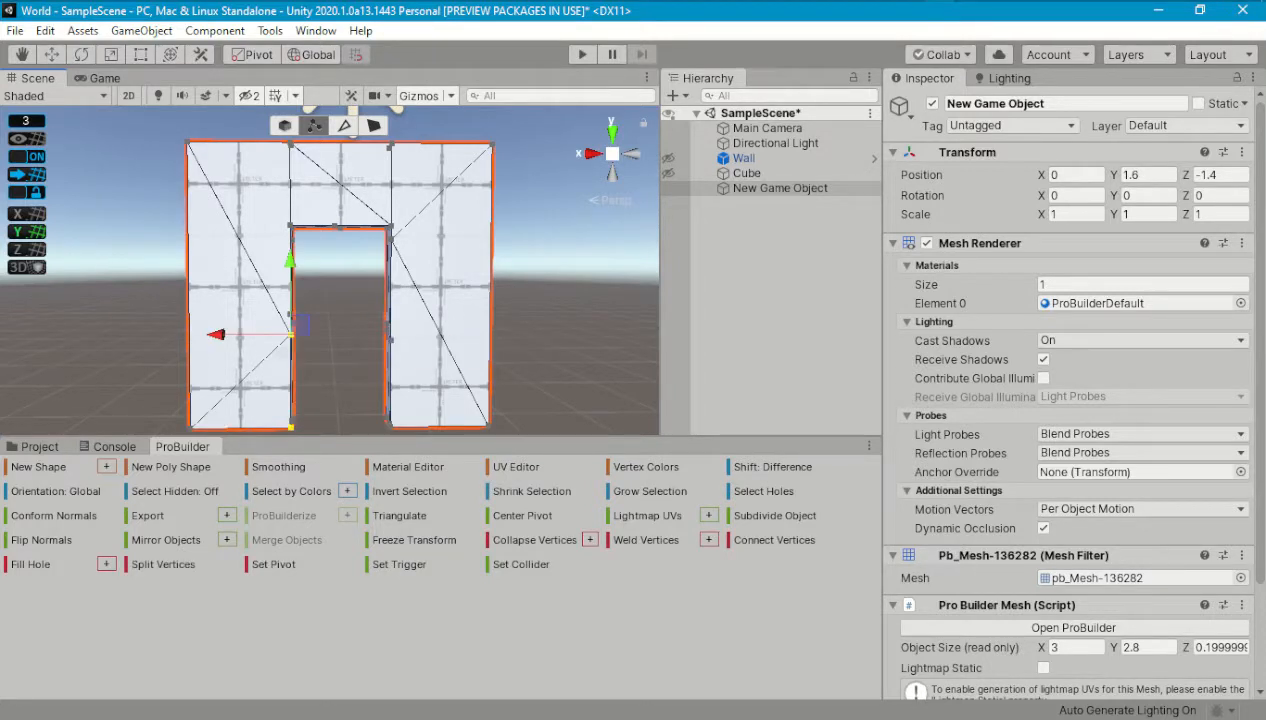
left_click(590, 540)
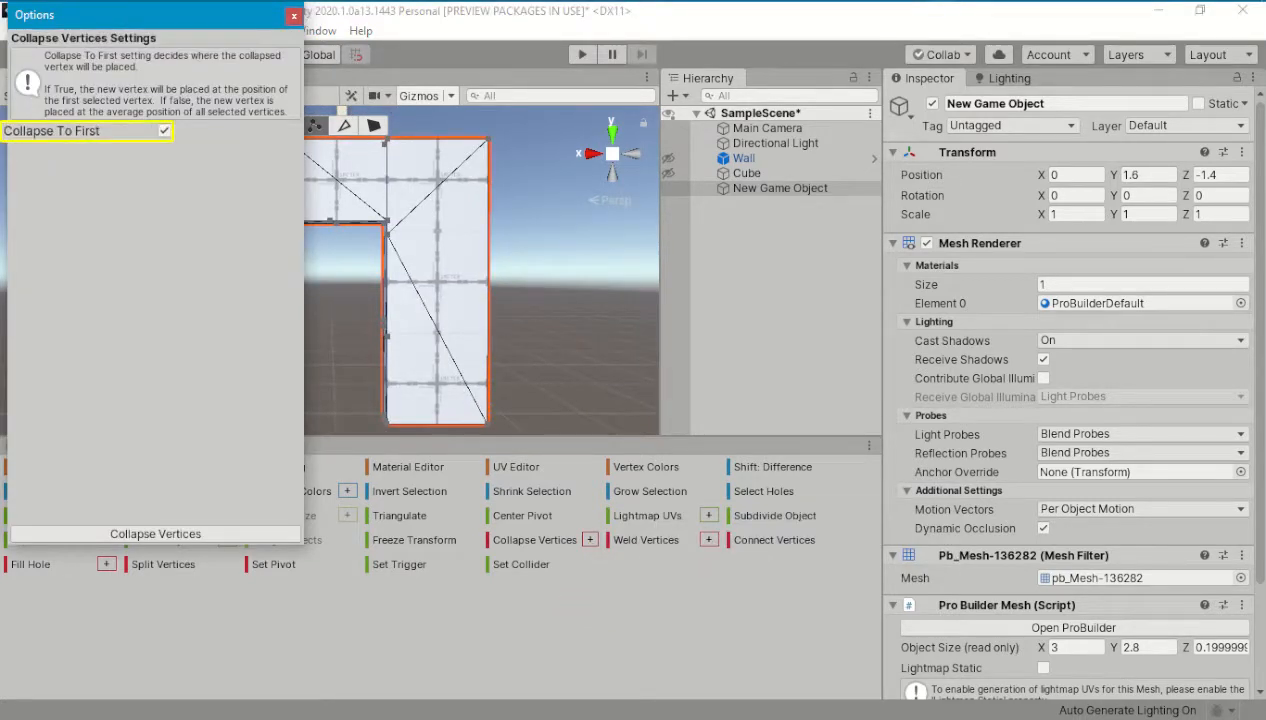
left_click(155, 533)
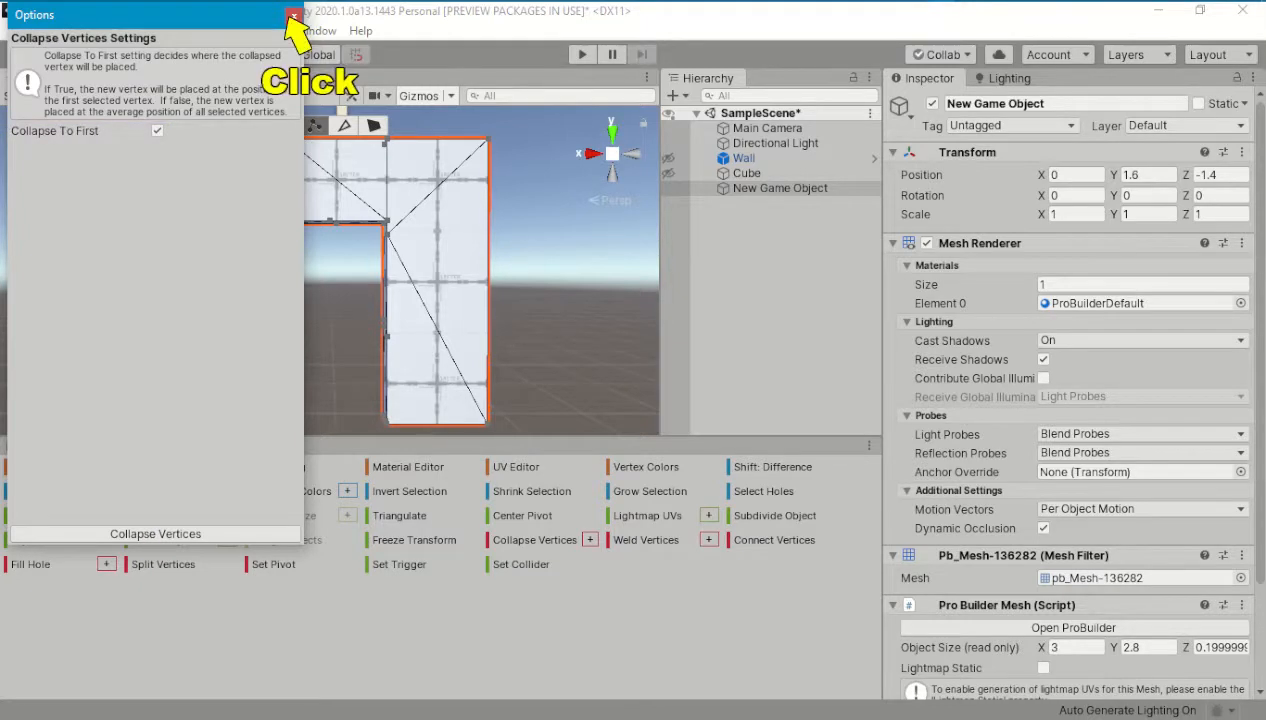
left_click(293, 16)
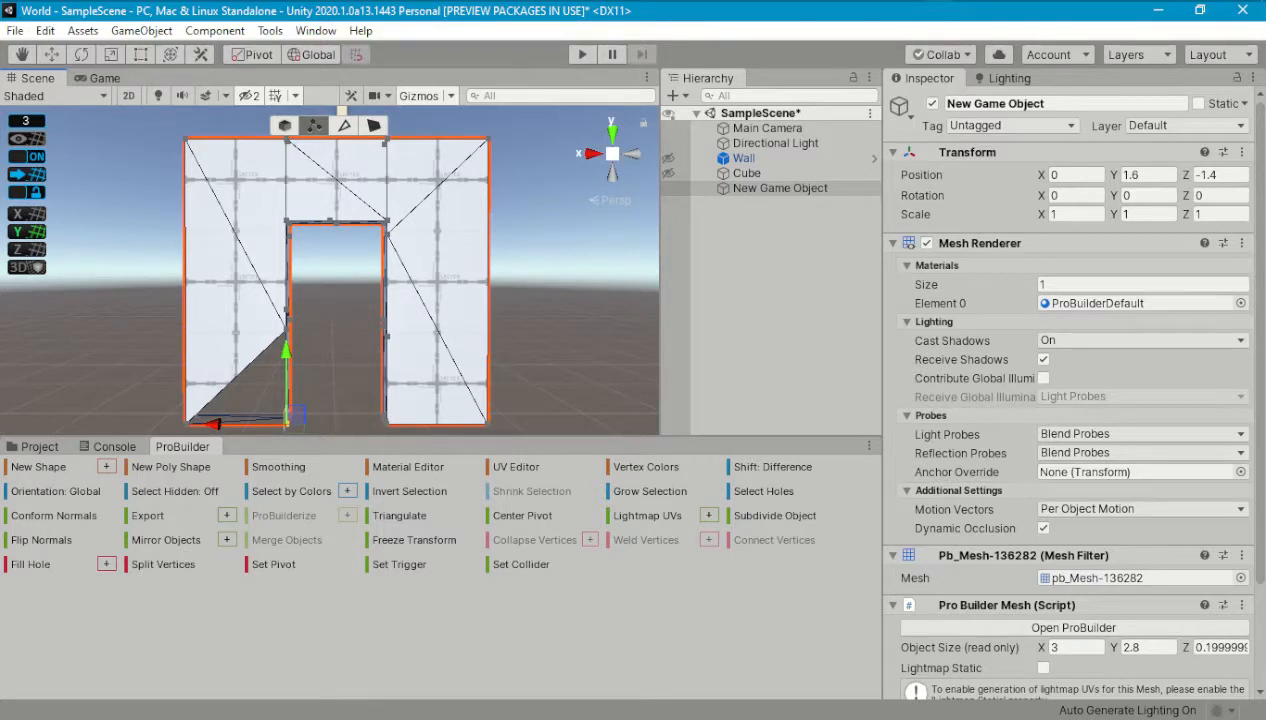
left_click(287, 330, "ctrl")
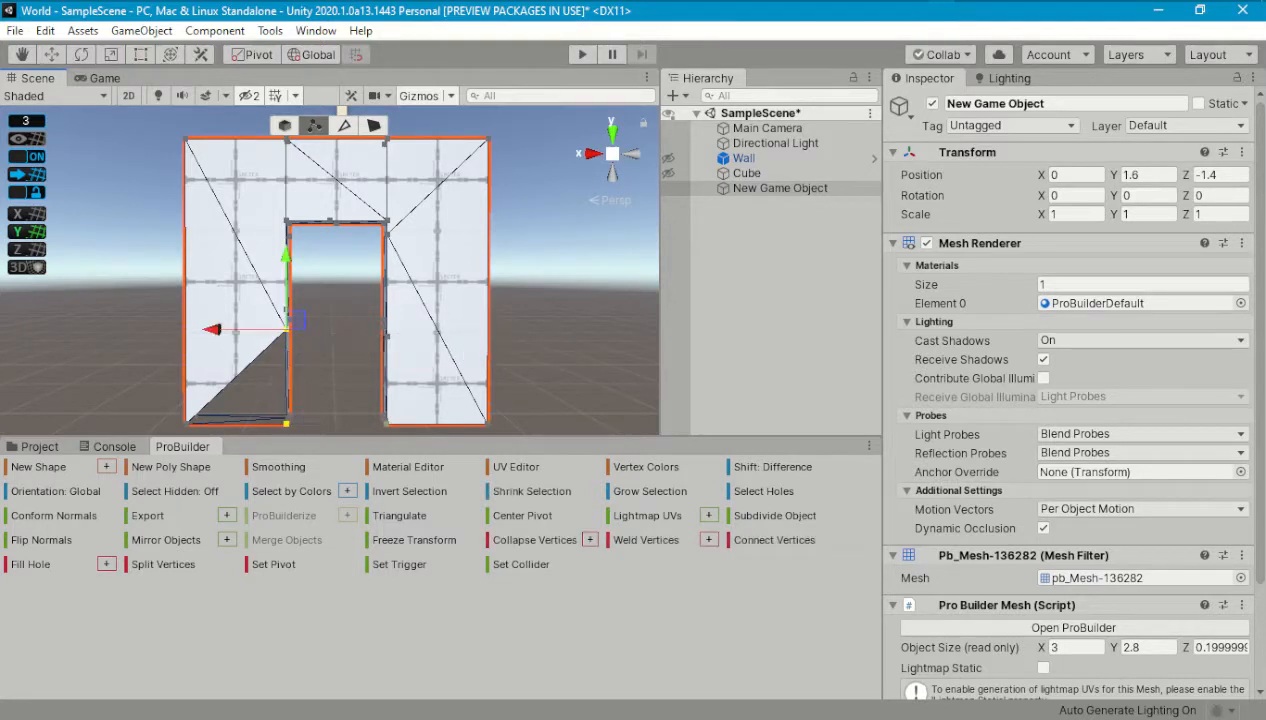
left_click(535, 540)
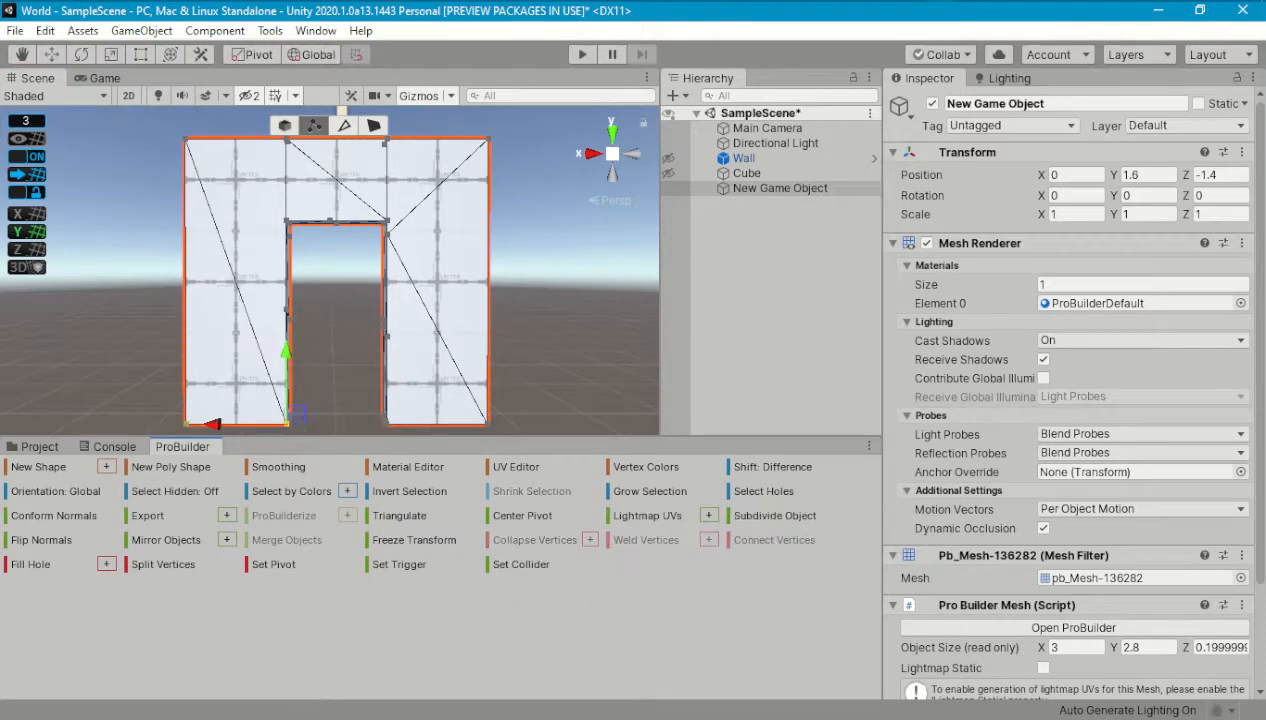
Step: Collapse the extra vertices on the doorway's right front edge into its bottom vertex
left_click(385, 420)
left_click(386, 224, "ctrl")
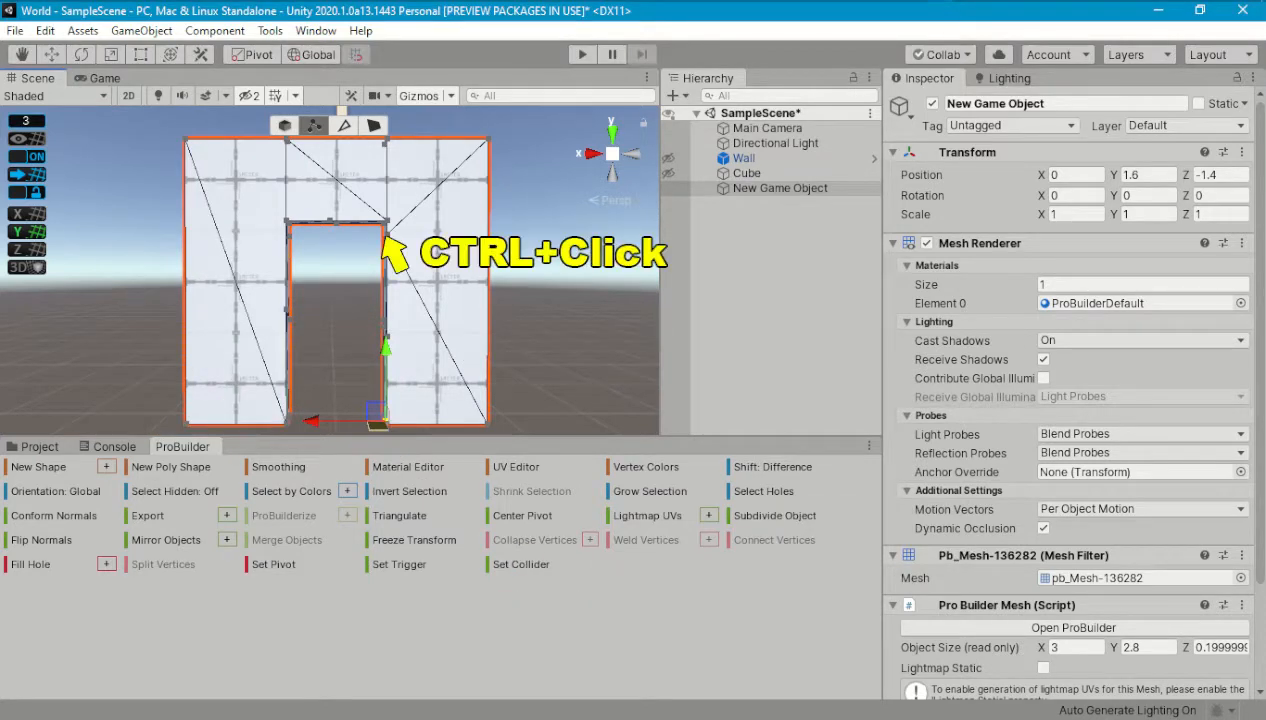
left_click(535, 540)
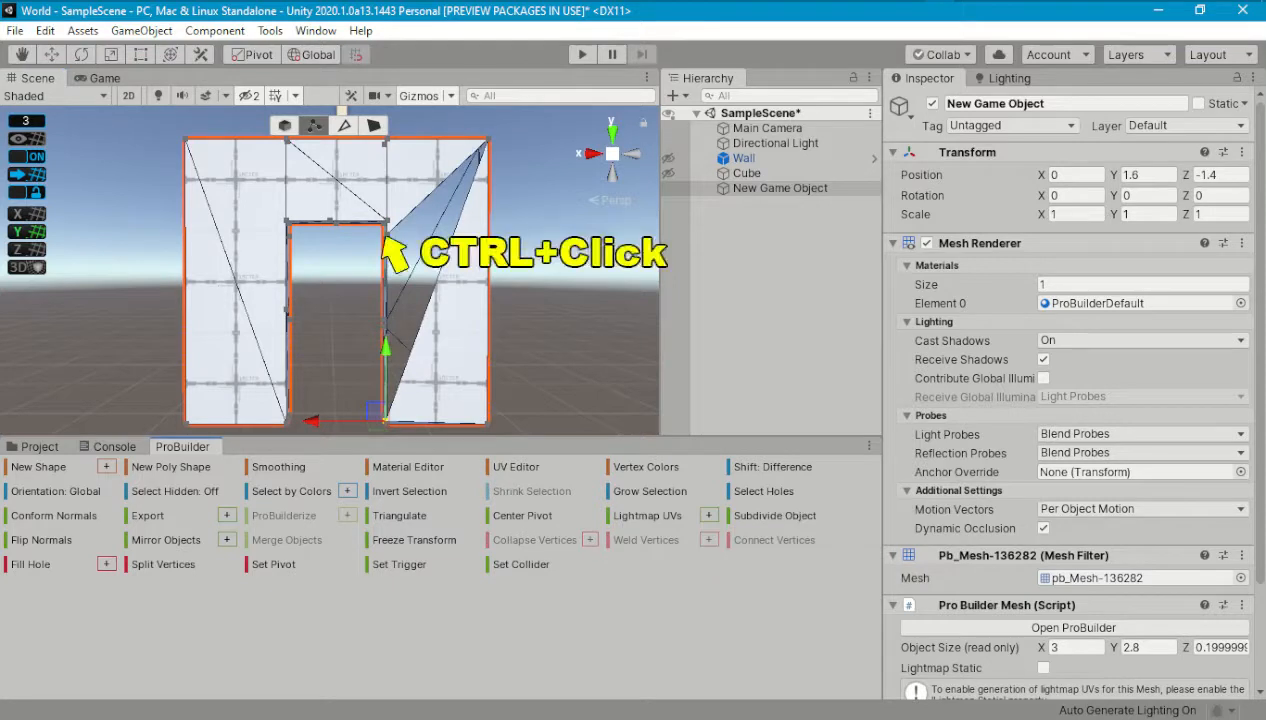
left_click(535, 540)
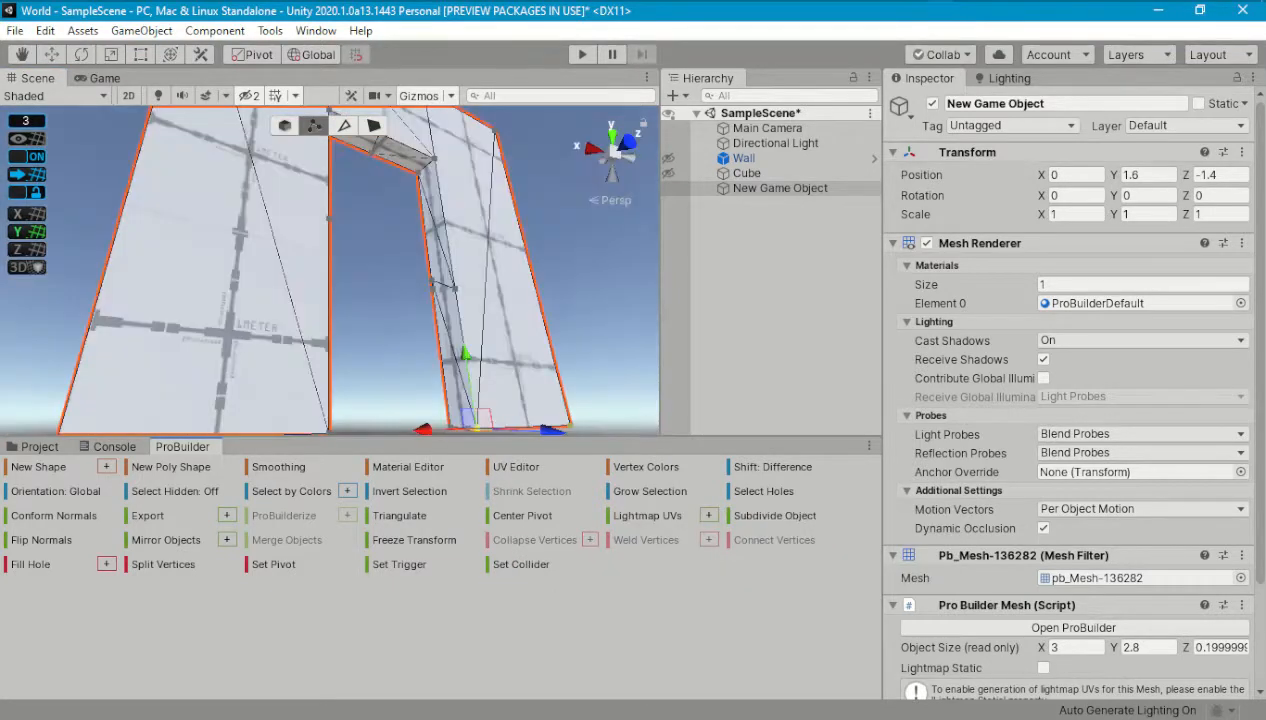
Step: Collapse the remaining extra vertices along the doorway's right inner side into the front and back bottom vertices
left_click(450, 287, "ctrl")
left_click(522, 545)
left_click(520, 545)
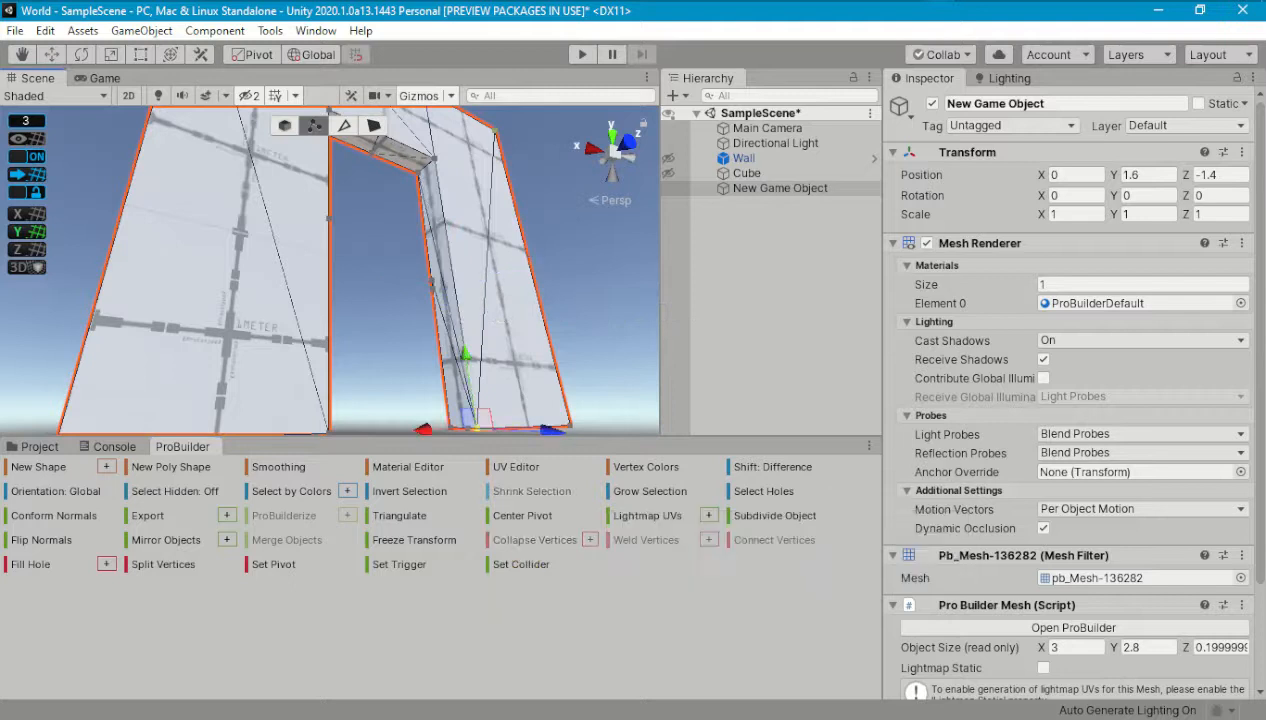
left_click(438, 424)
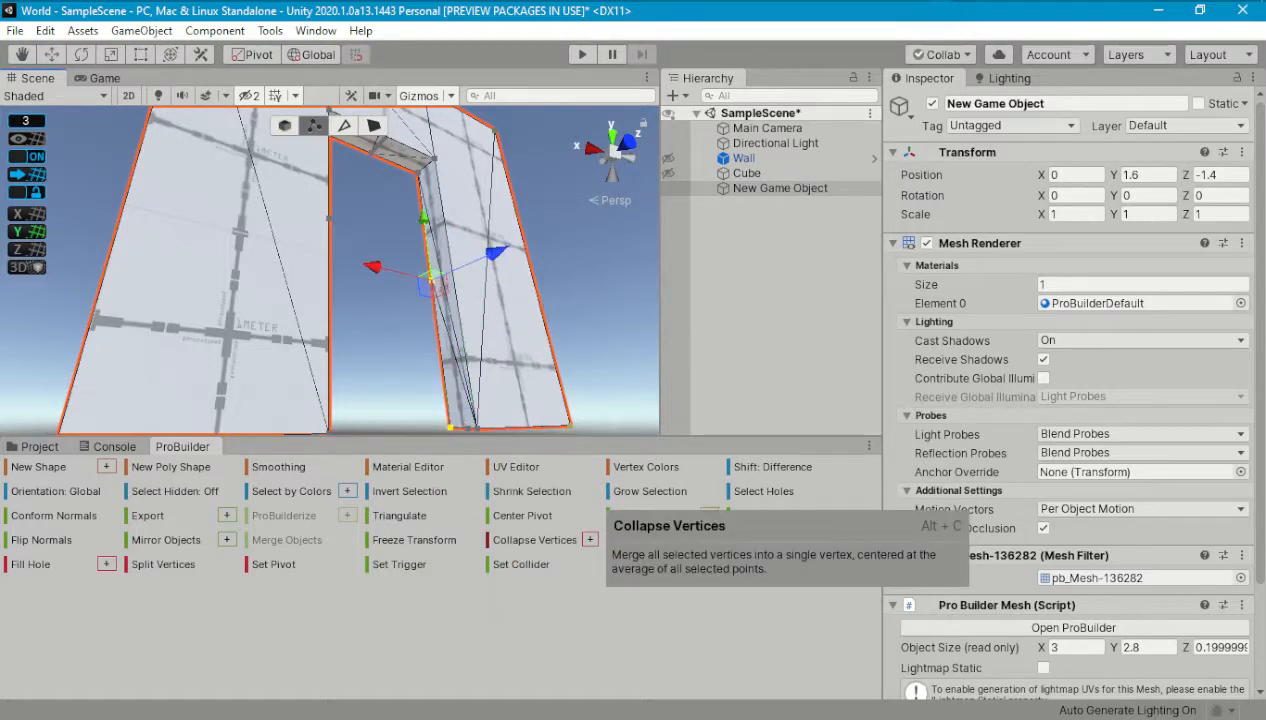
left_click(533, 540)
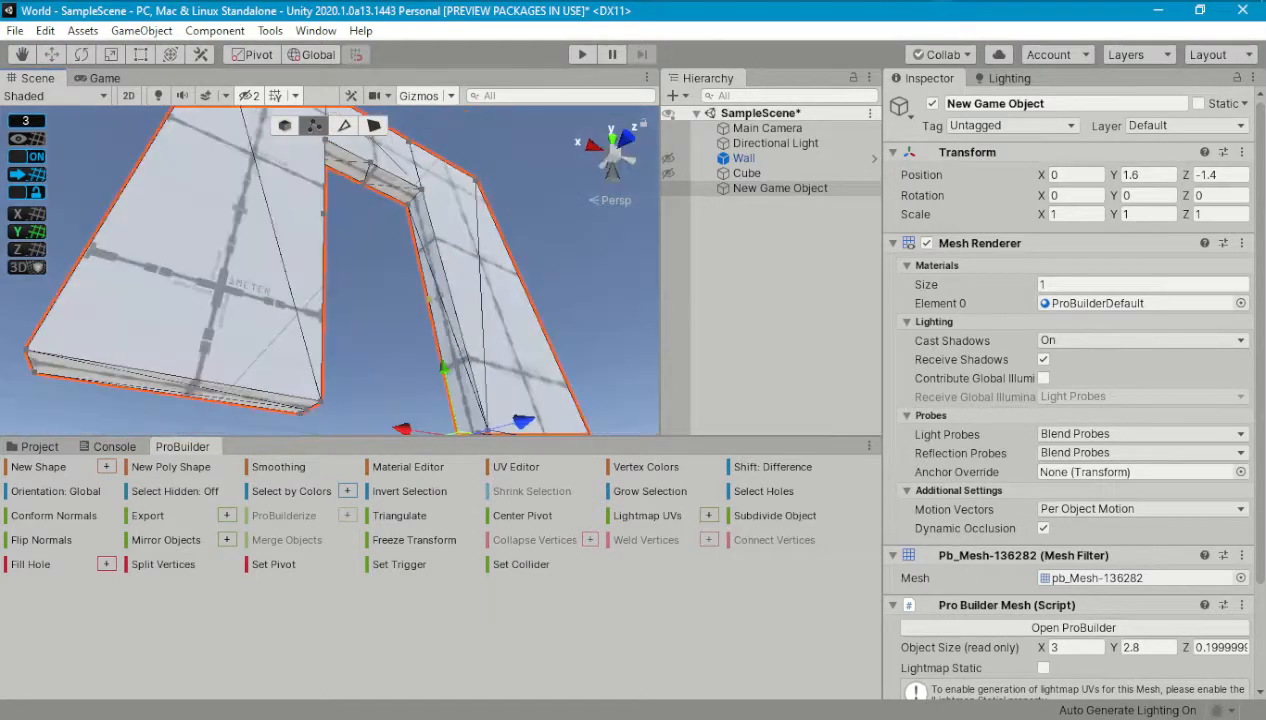
Step: Collapse the extra vertices along both edges of the doorway's underside into the neighbouring top corner vertices
left_click(413, 220)
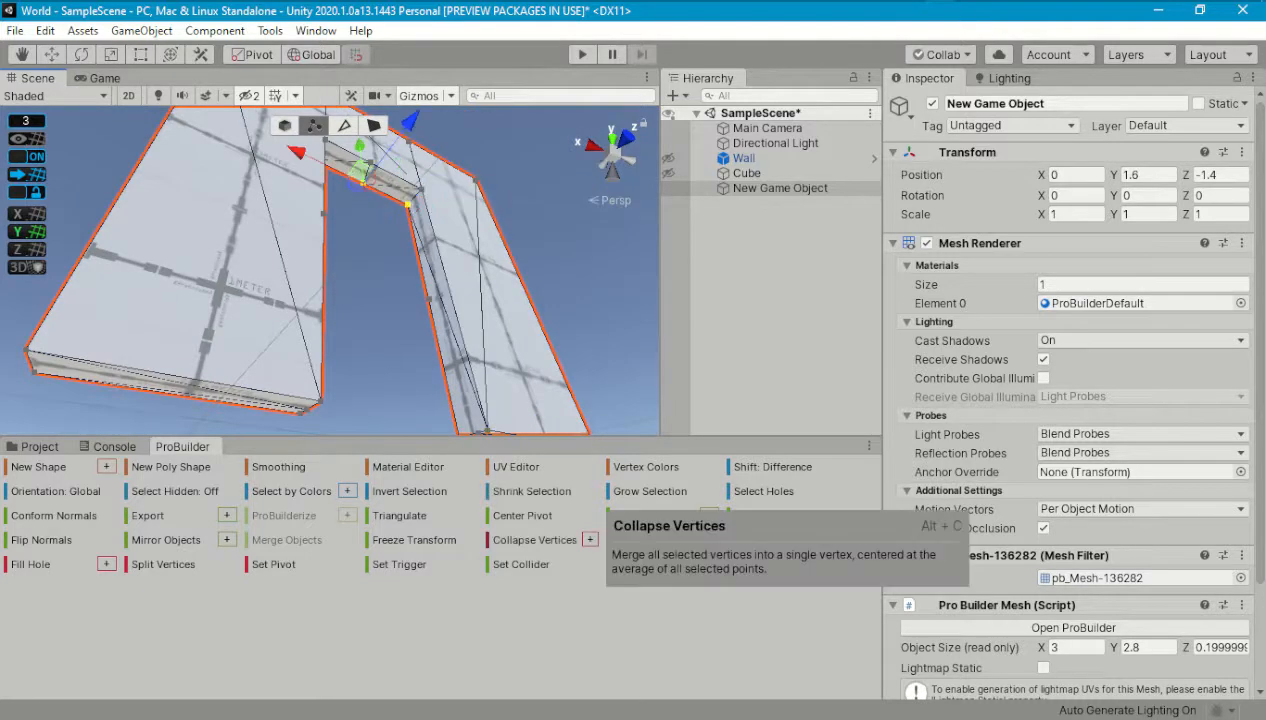
left_click(535, 540)
left_click(413, 192)
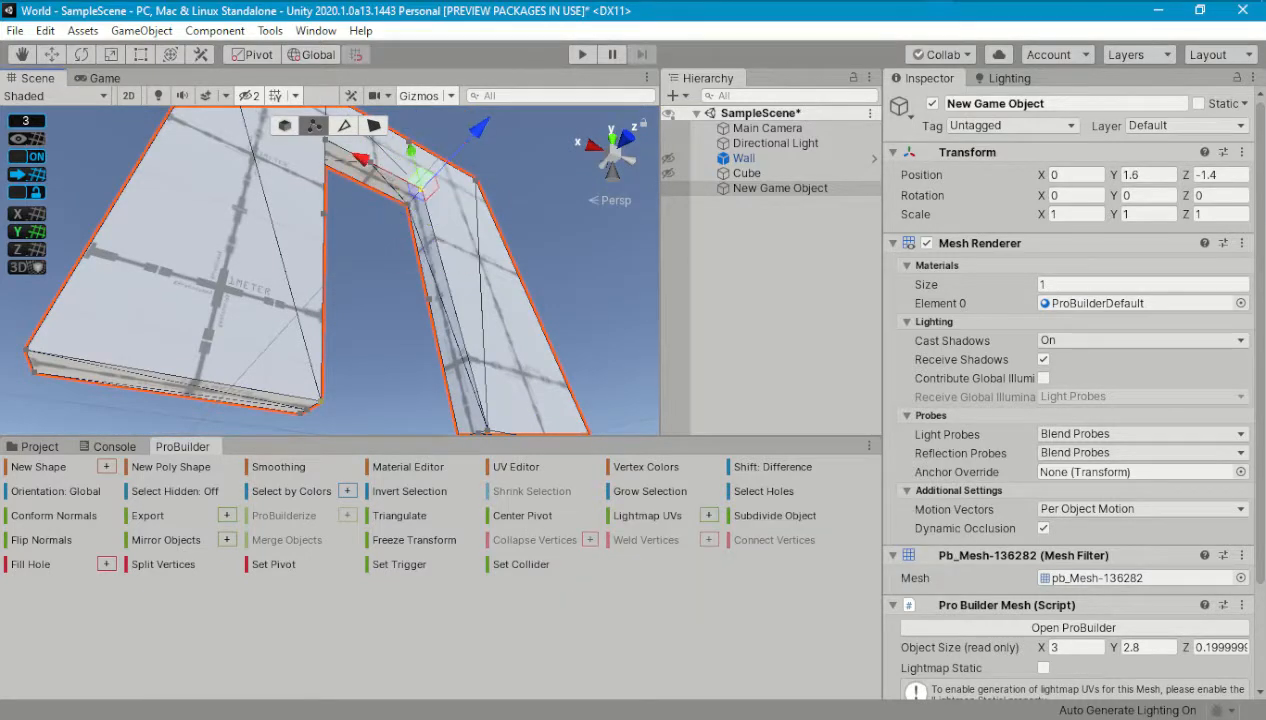
left_click(365, 162, "ctrl")
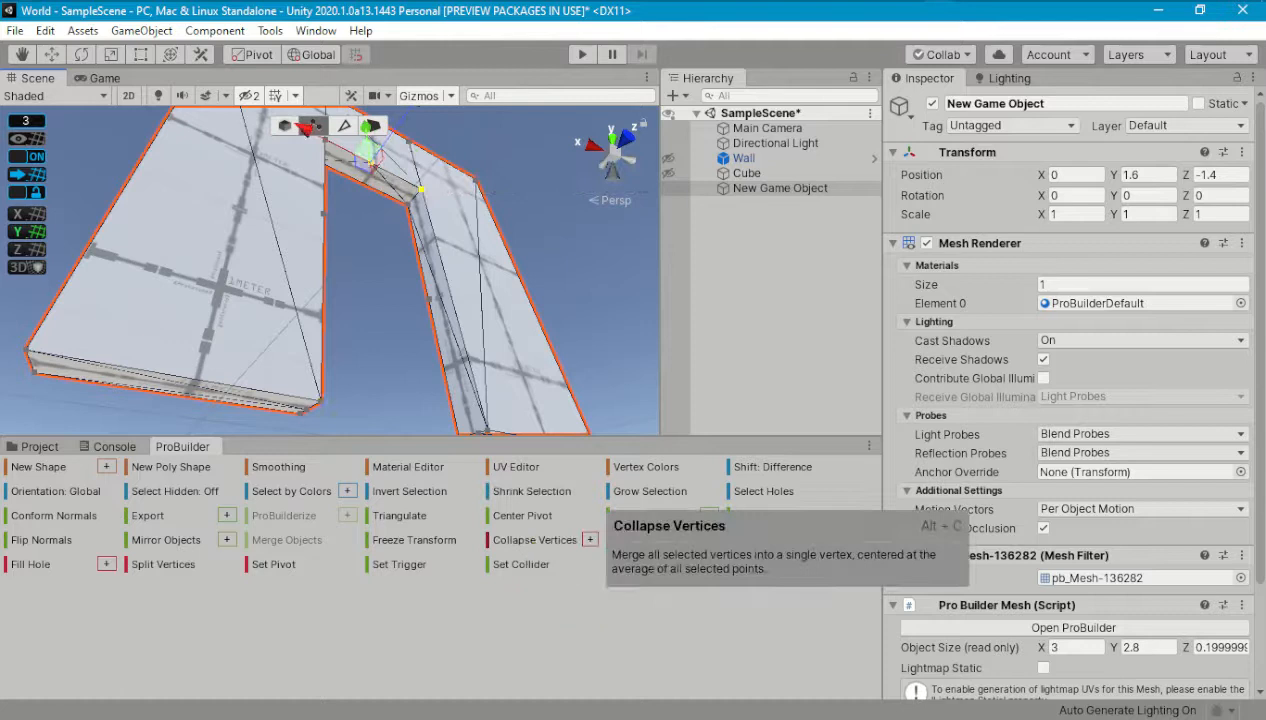
left_click(535, 540)
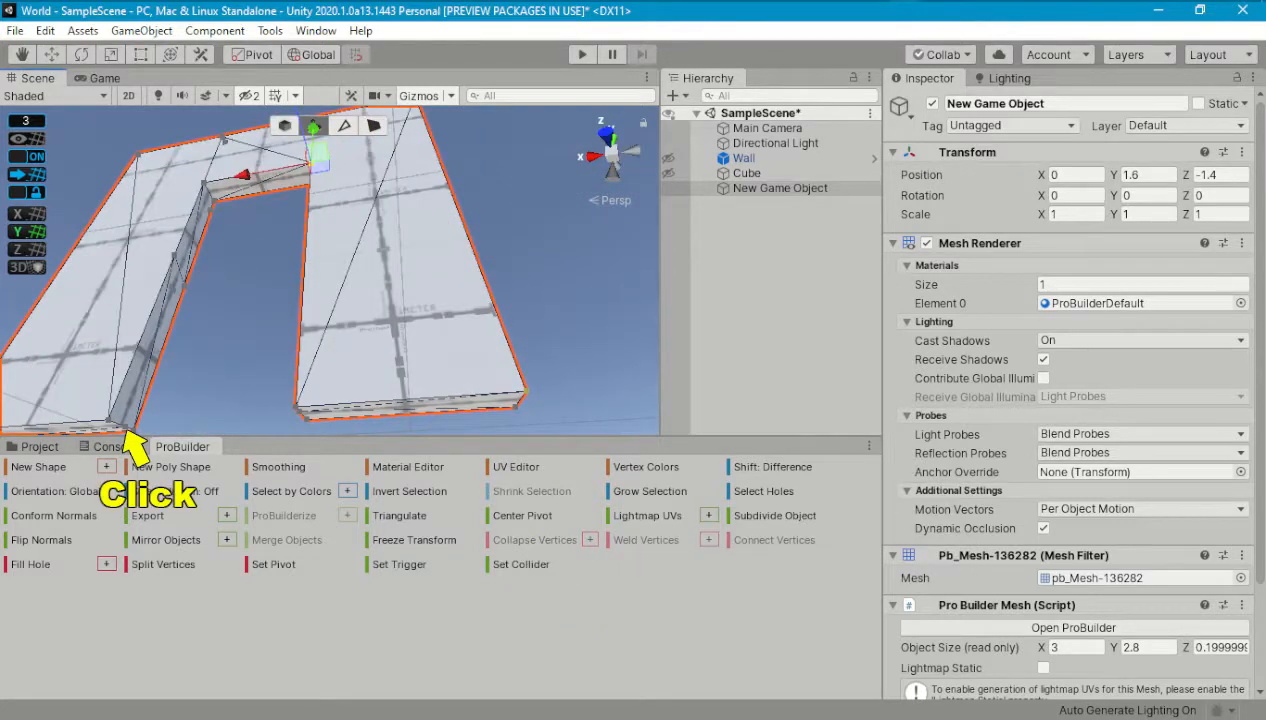
Step: From the wall's opposite side, collapse the mid-height vertices on both edges of the doorway's left inner side into their bottom vertices
left_click(126, 427)
left_click(176, 284, "ctrl")
left_click(530, 540)
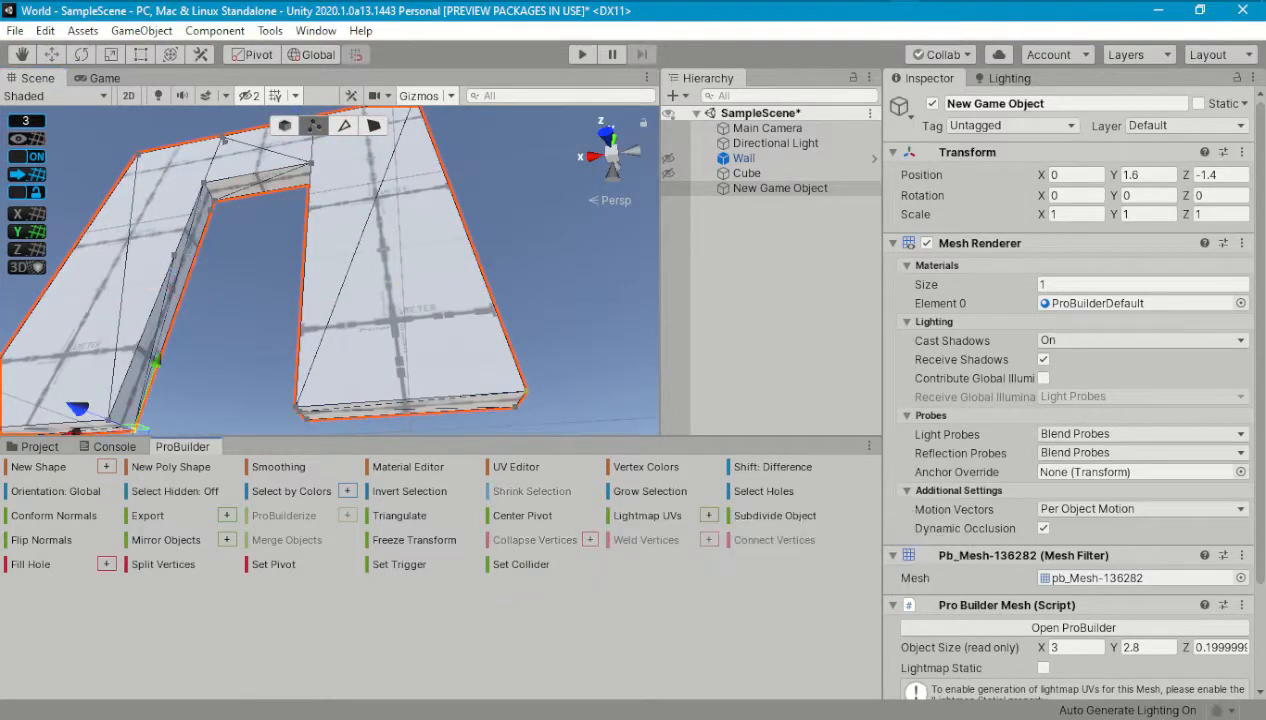
left_click(108, 421)
left_click(176, 258, "ctrl")
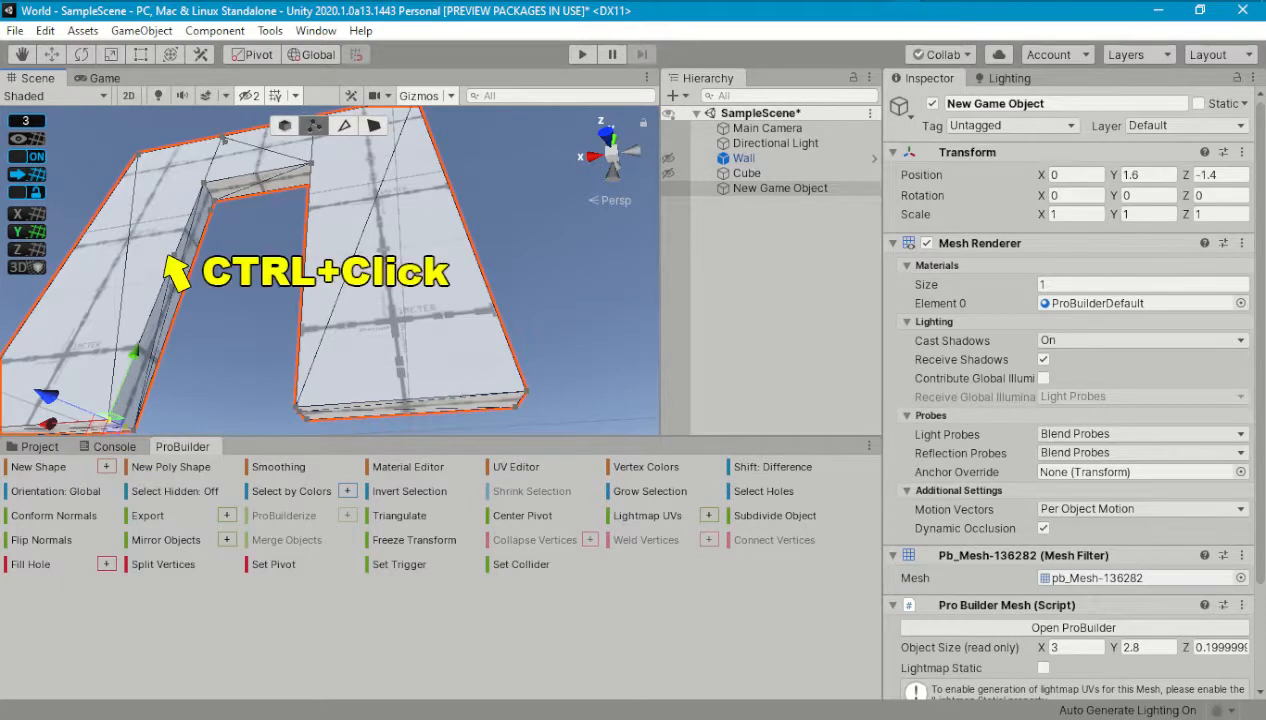
left_click(535, 540)
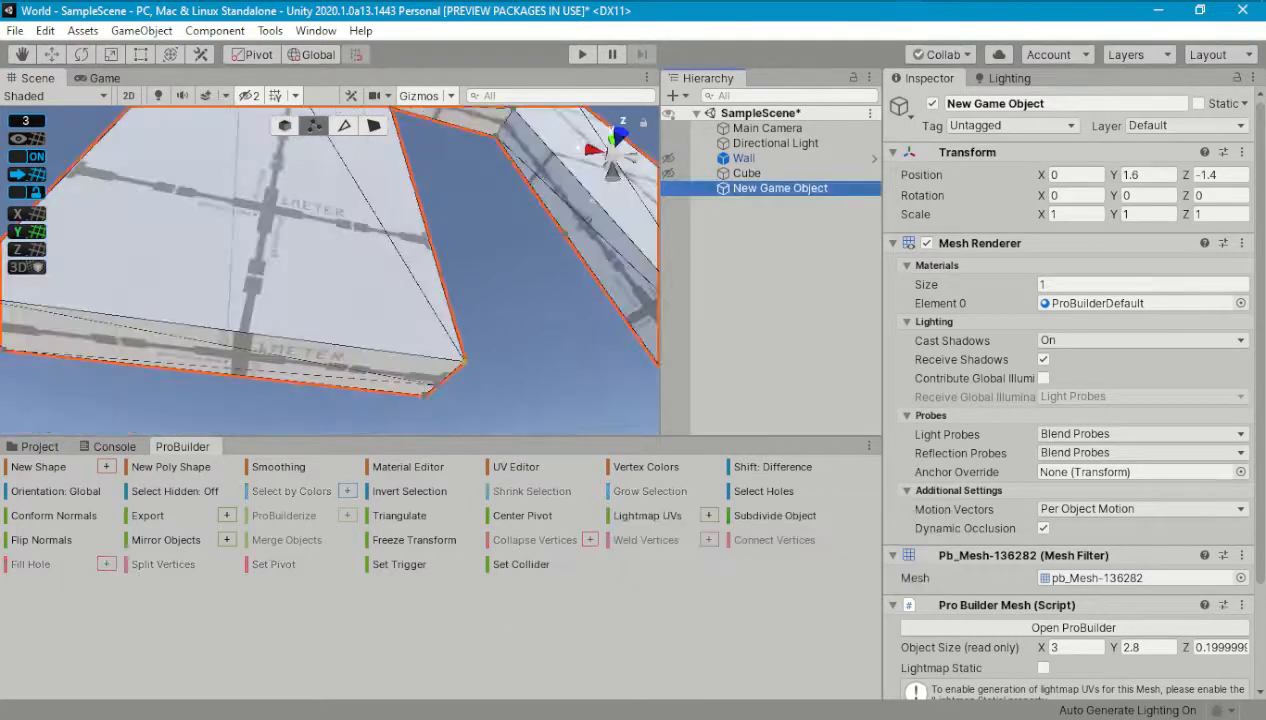
Step: Collapse the extra vertices at the left leg's bottom doorway corner into the front corner vertex
left_click(458, 363)
left_click(428, 384, "ctrl")
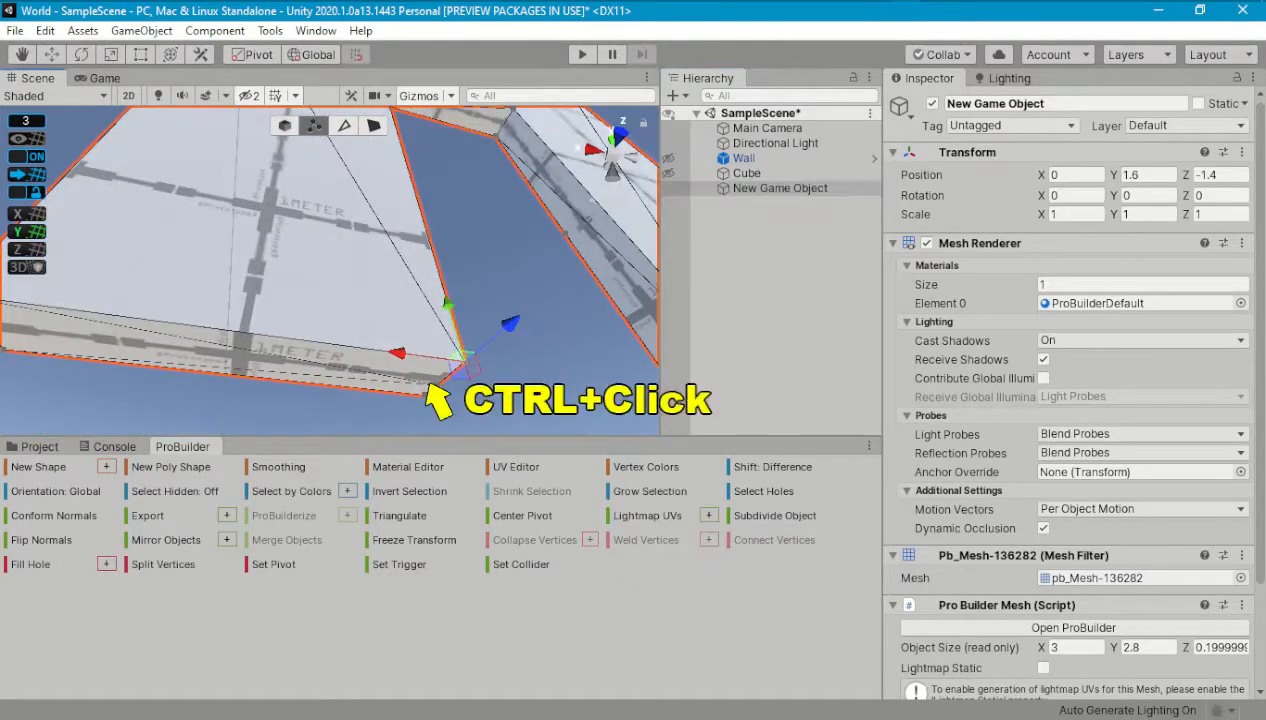
left_click(535, 540)
left_click(430, 386, "ctrl")
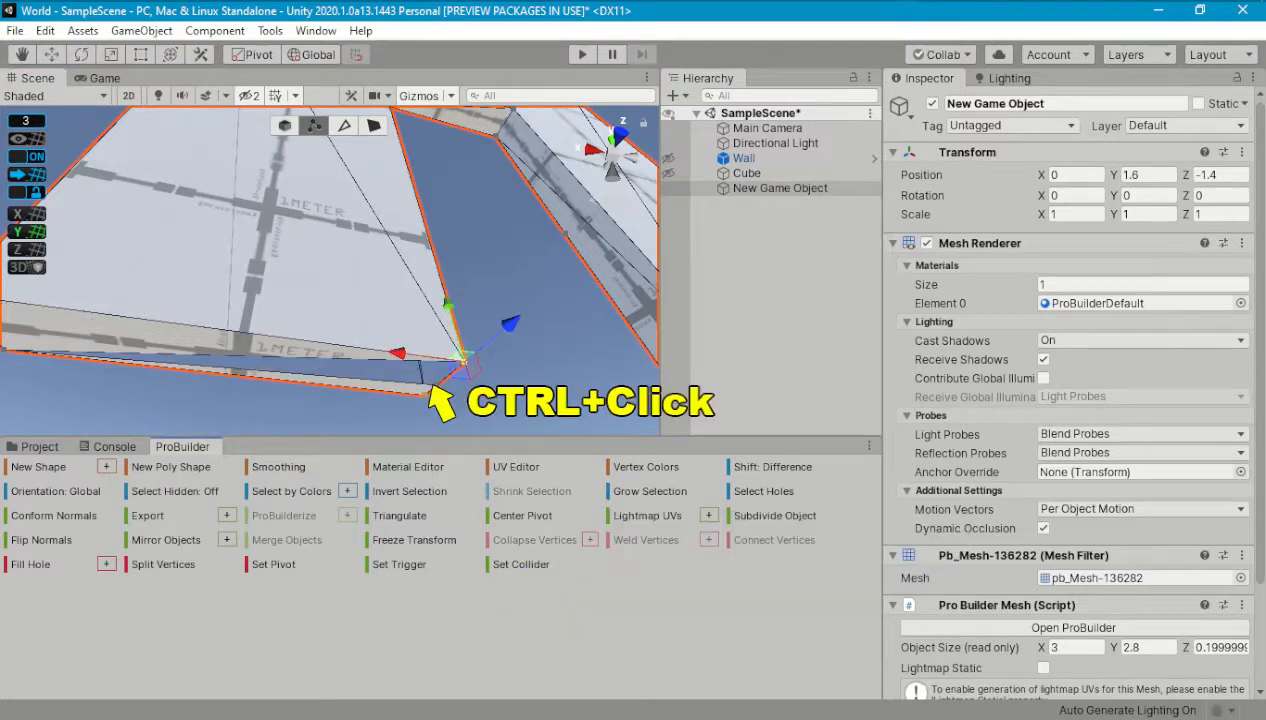
left_click(535, 540)
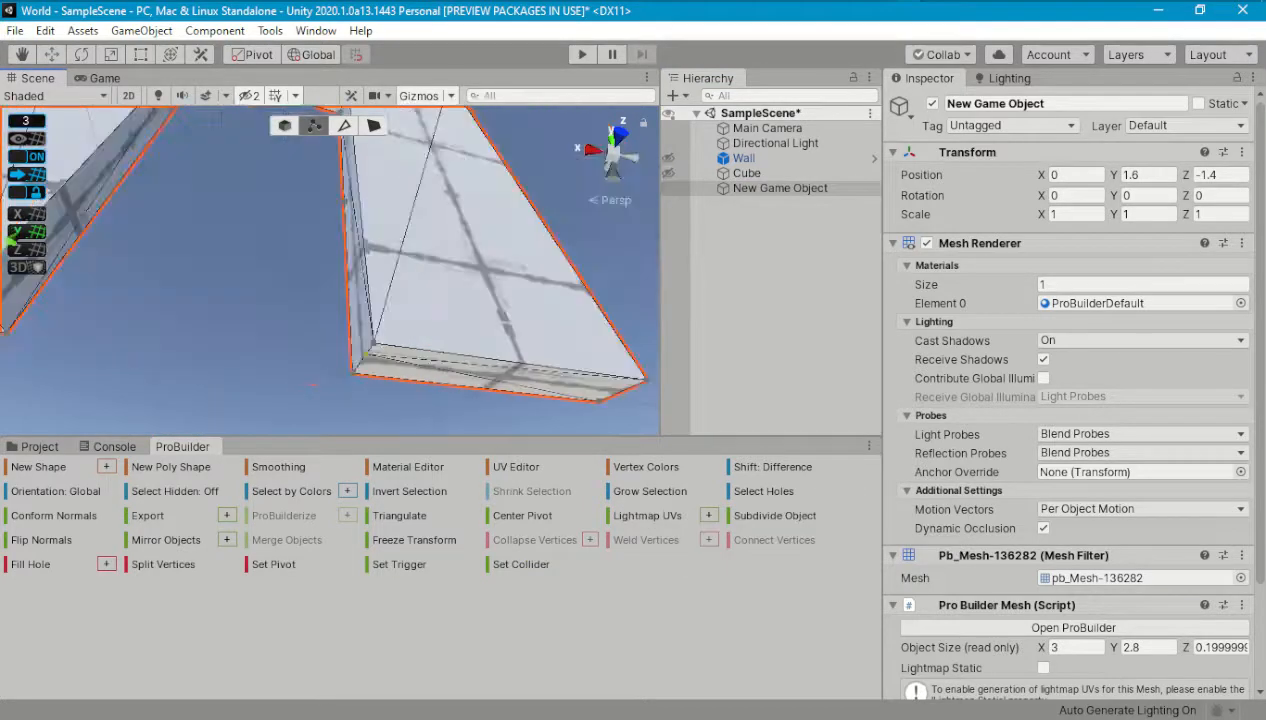
Step: Collapse the extra vertices at the right leg's bottom doorway corner into the outer corner vertex
left_click(356, 372)
left_click(362, 360, "ctrl")
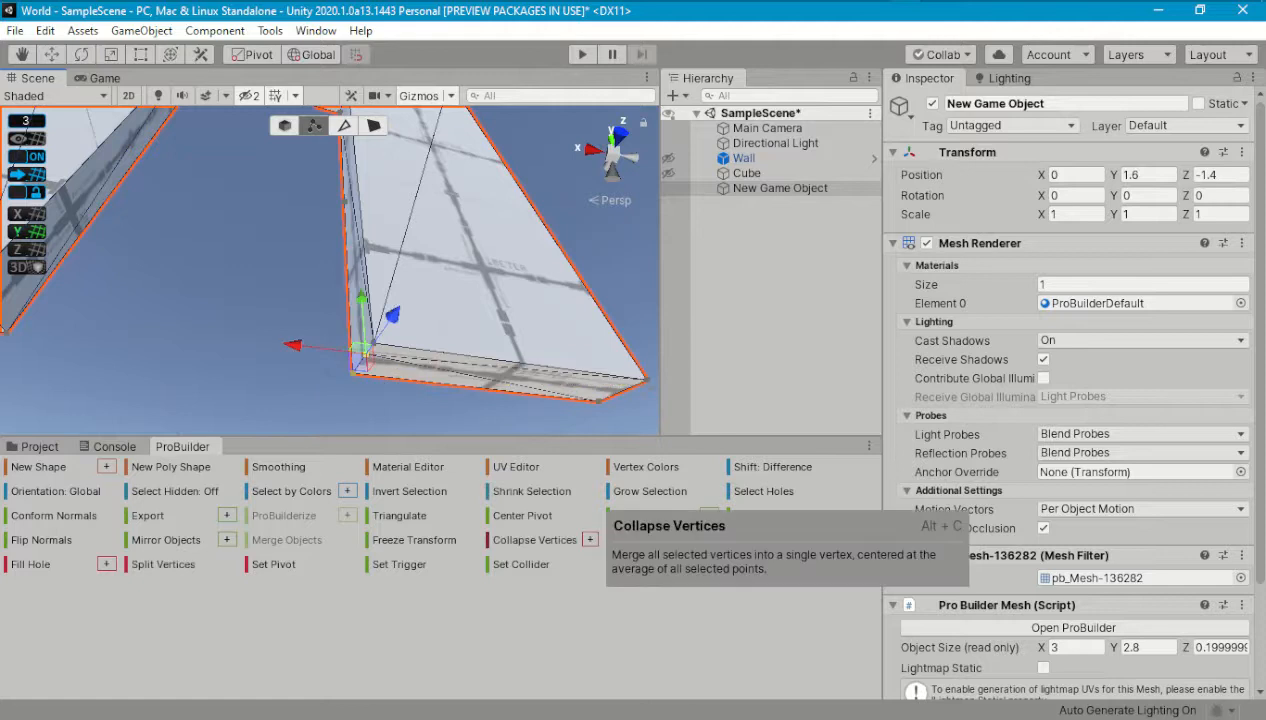
left_click(535, 540)
left_click(364, 358, "ctrl")
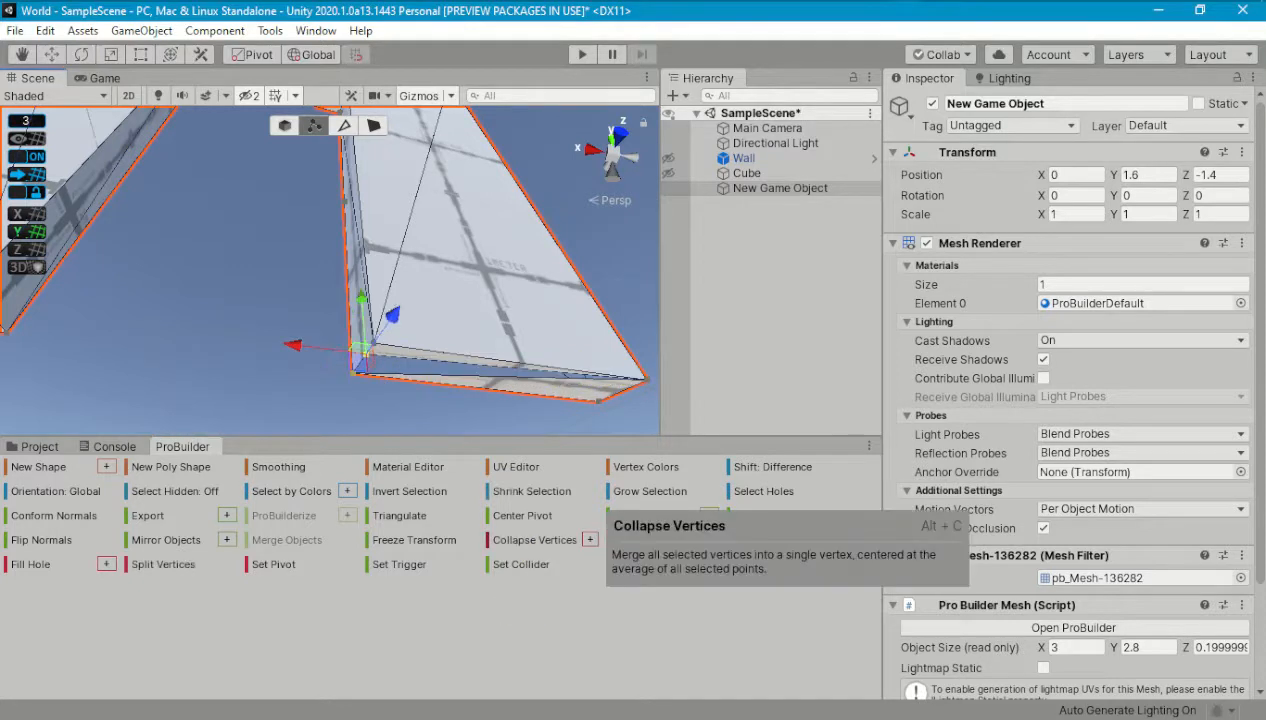
left_click(530, 540)
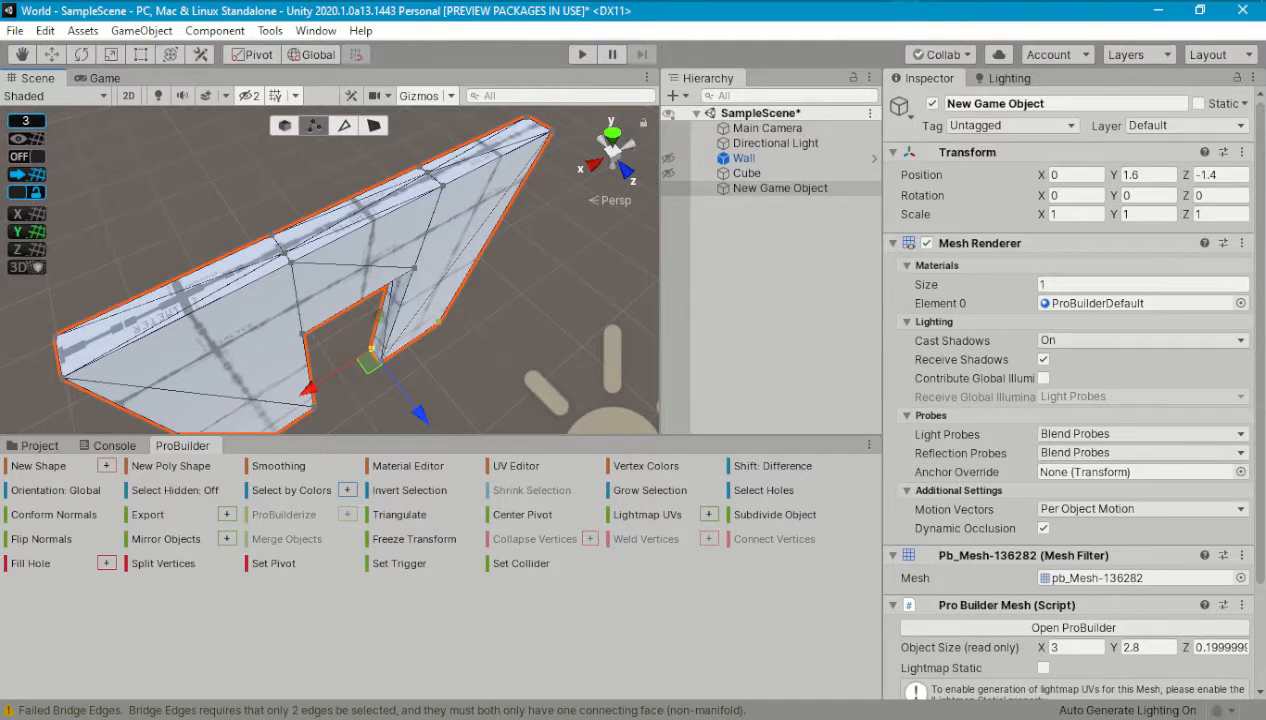
Step: Select all the faces along the top of the doorway wall and delete them
left_click(374, 127)
left_click(245, 256, "ctrl")
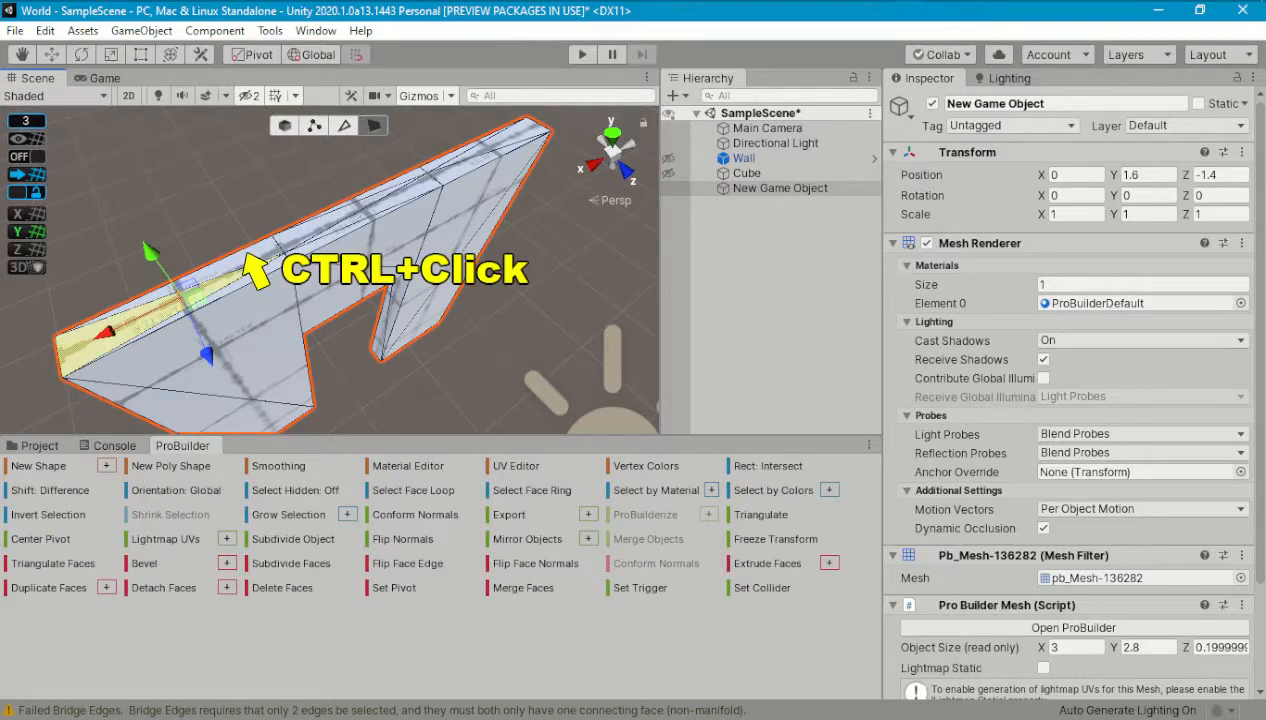
left_click(293, 236, "ctrl")
left_click(500, 145, "ctrl")
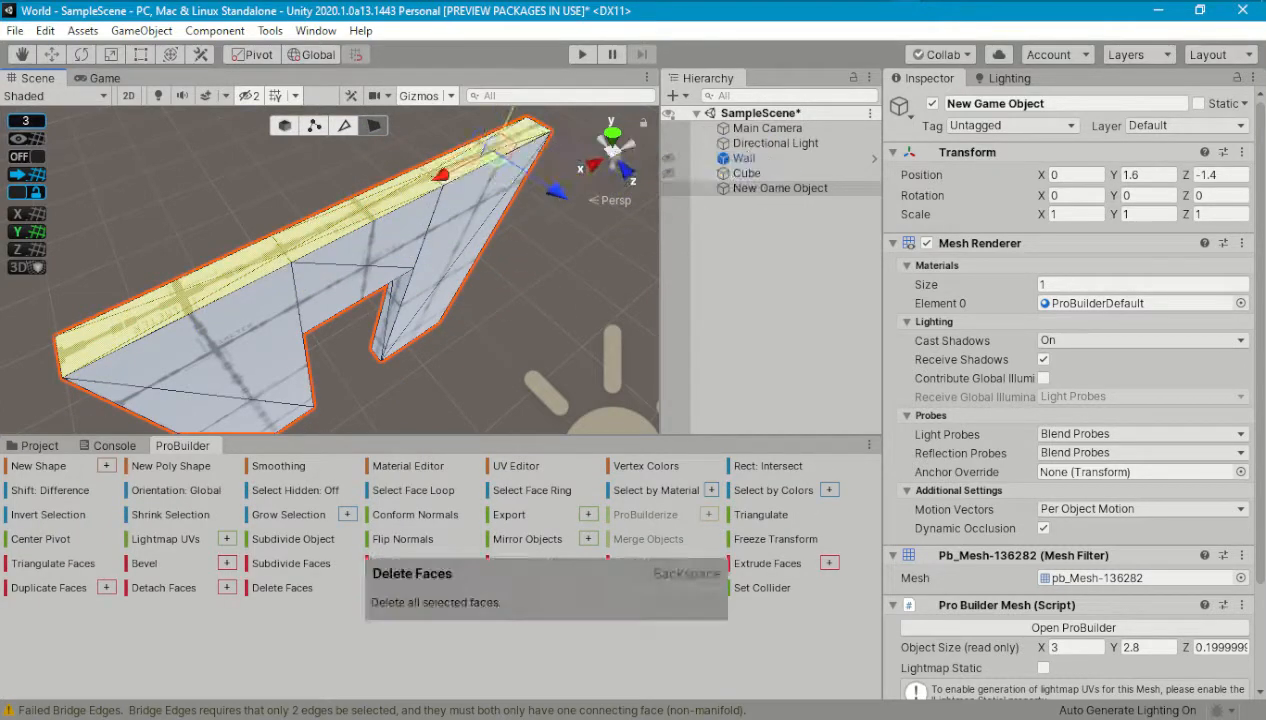
left_click(282, 588)
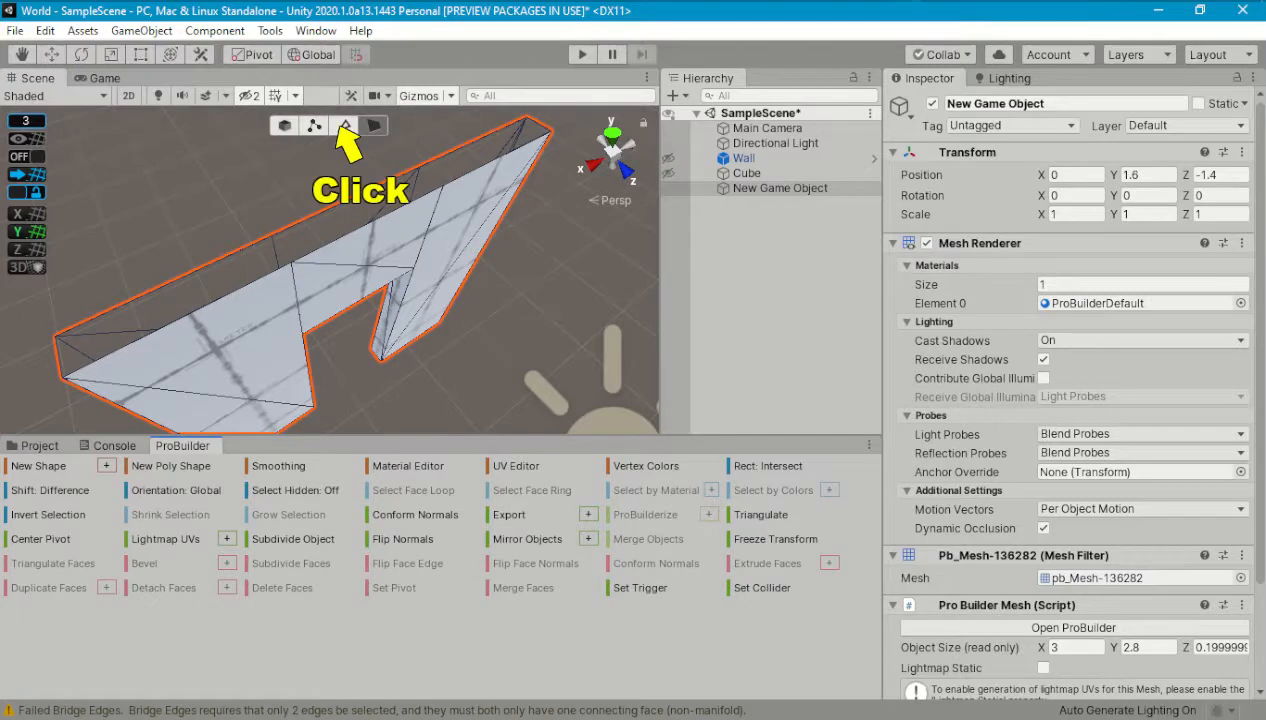
Step: Bridge the two short edges at the ends of the open wall top to form a single top face
left_click(344, 125)
left_click(58, 362)
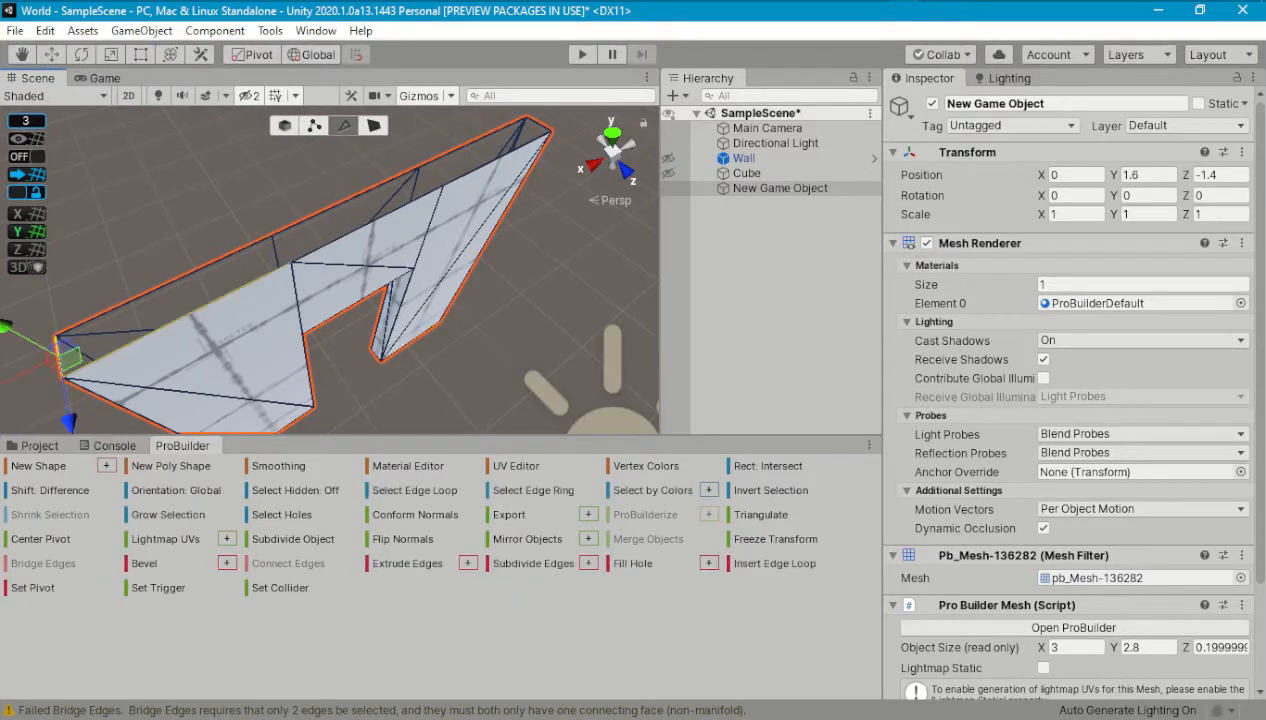
left_click(538, 126, "shift")
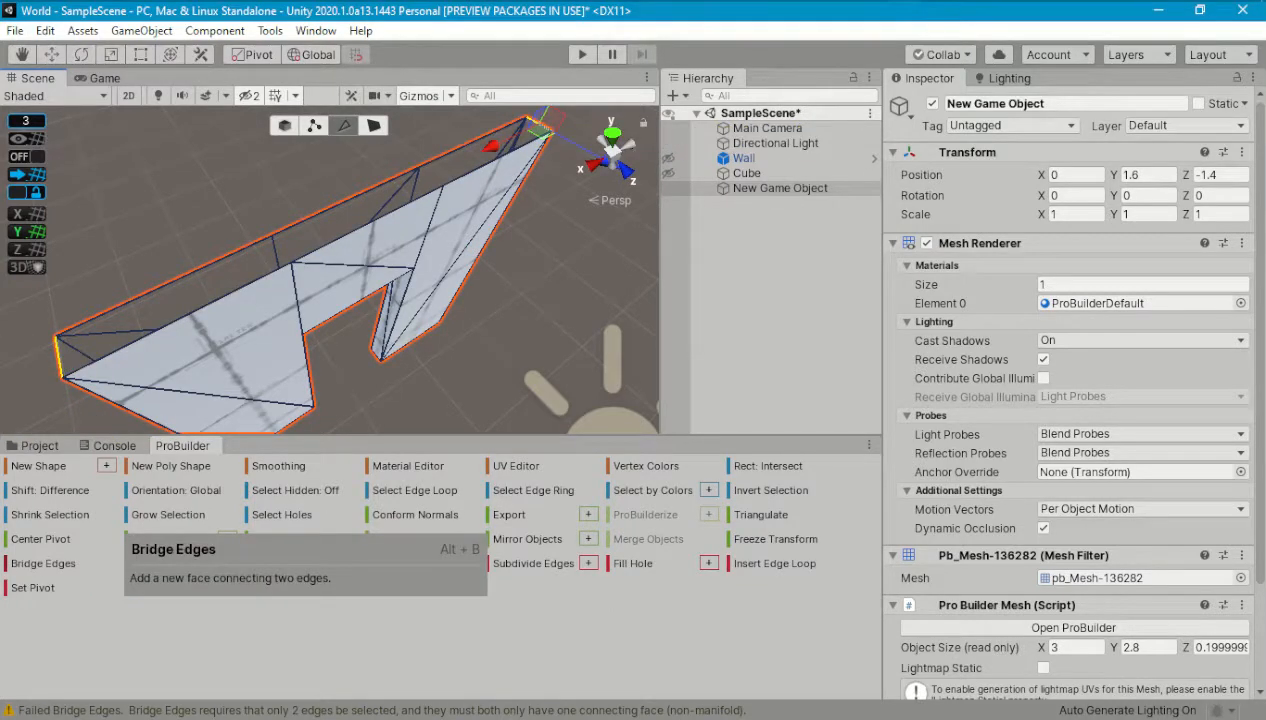
left_click(43, 563)
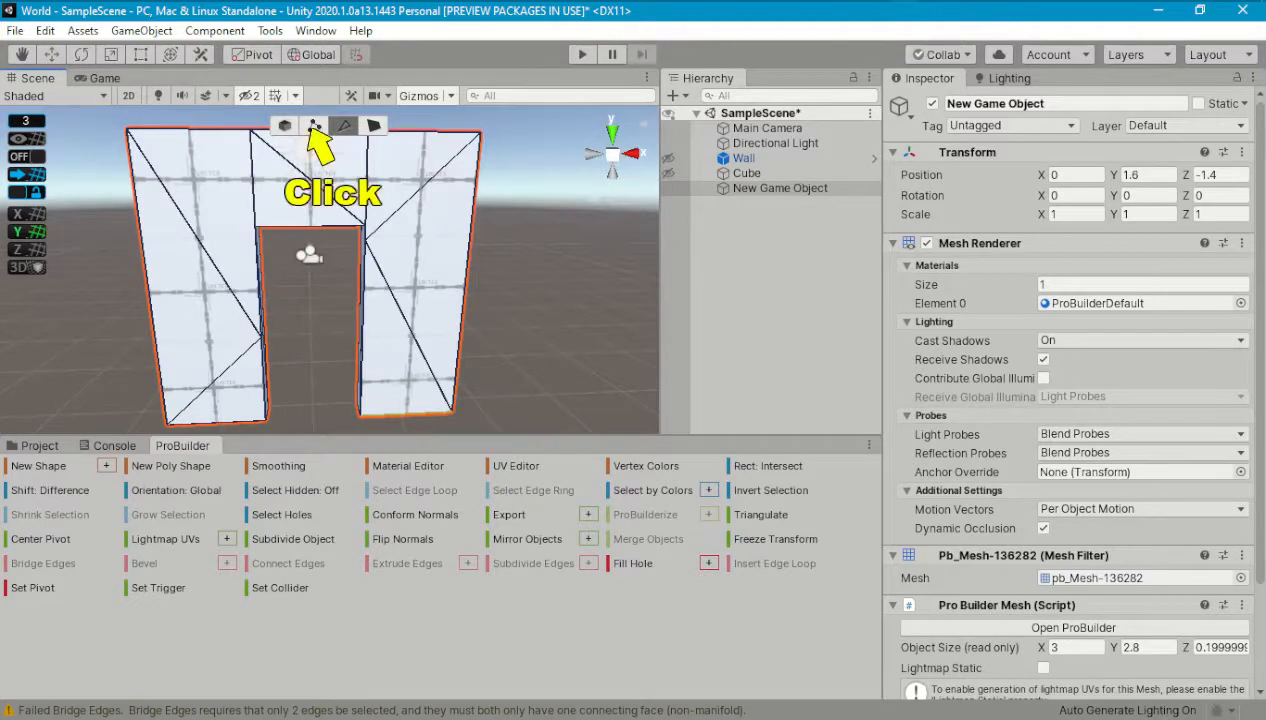
Step: Collapse the extra mid-height vertices on the doorway's left edge into that edge's bottom vertex
left_click(314, 125)
left_click(267, 420)
left_click(259, 350, "ctrl")
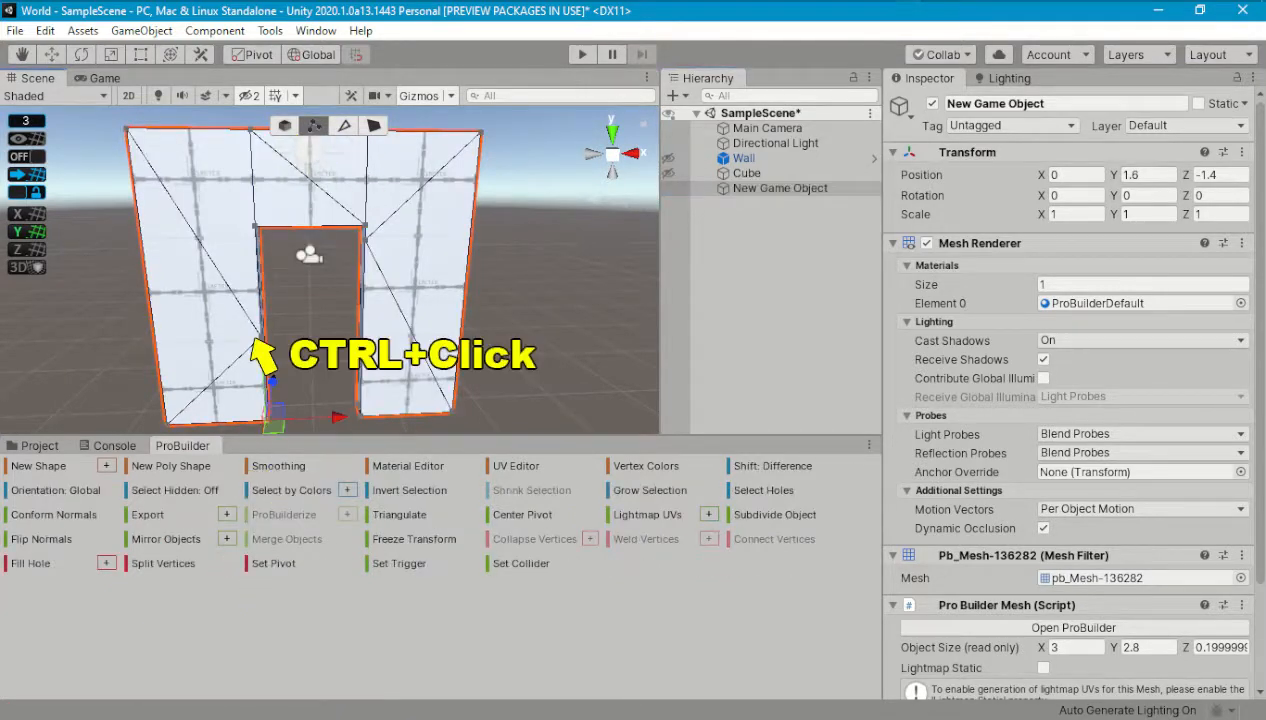
left_click(535, 539)
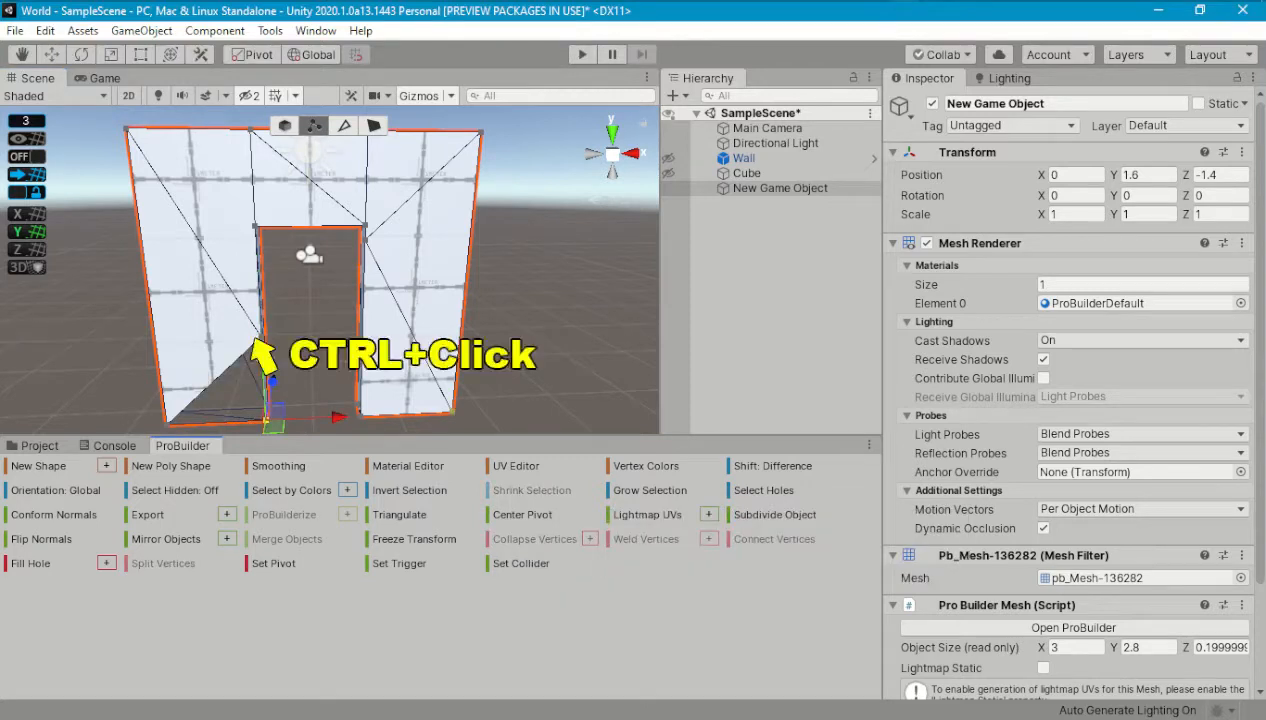
left_click(262, 338, "ctrl")
key("alt+c")
Step: Collapse the extra vertices just below the doorway's upper right corner into the right edge's bottom vertex
left_click(359, 413)
left_click(361, 236, "ctrl")
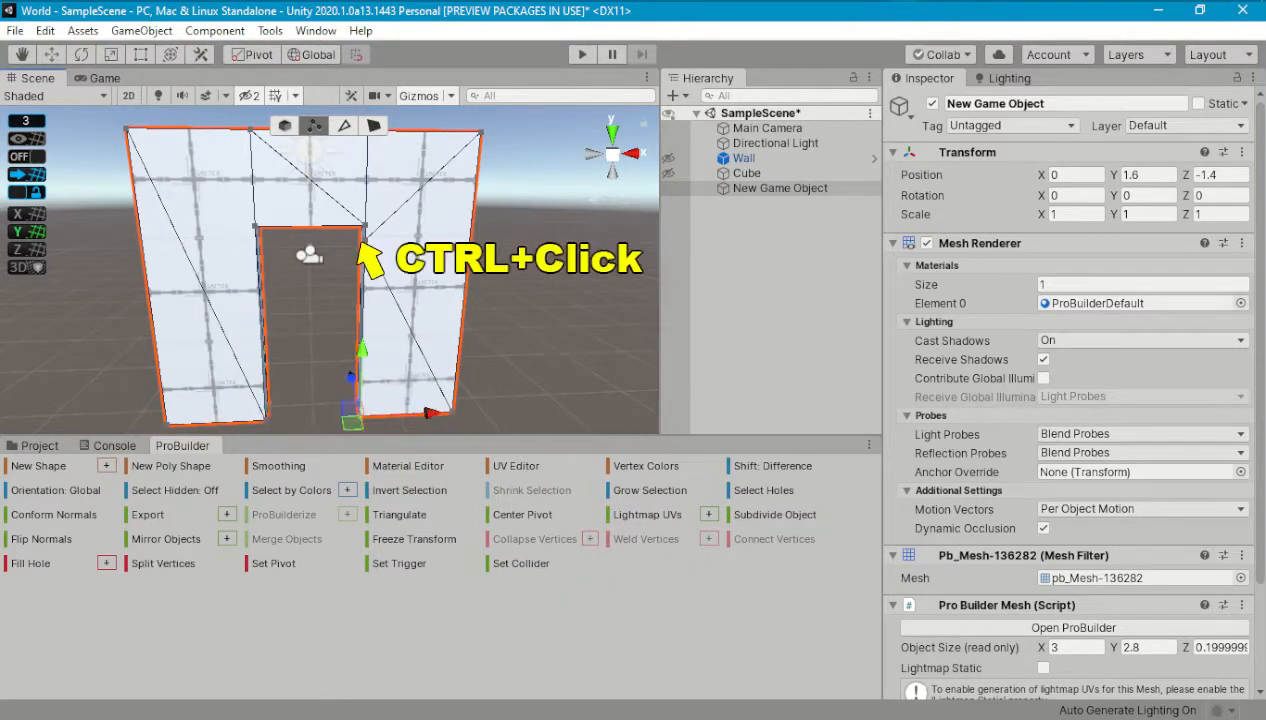
left_click(535, 539)
left_click(360, 240, "ctrl")
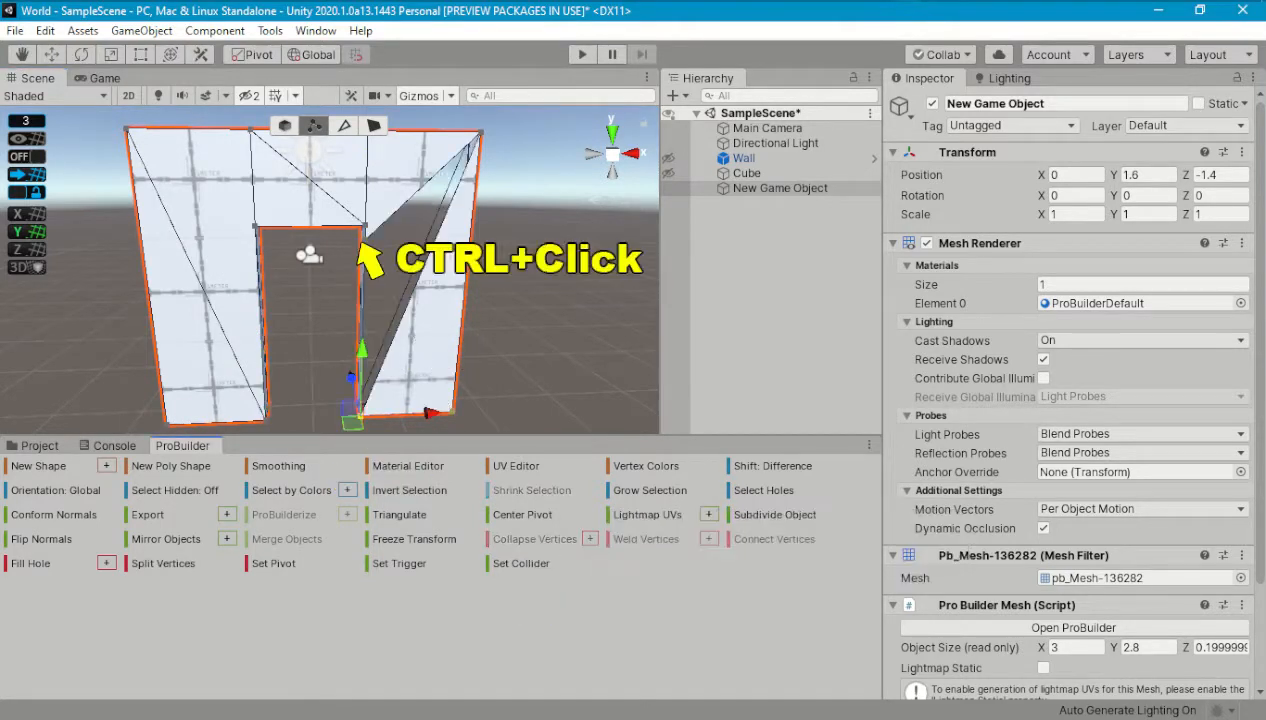
left_click(535, 539)
Step: Rename the New Game Object as Door
left_click(765, 188)
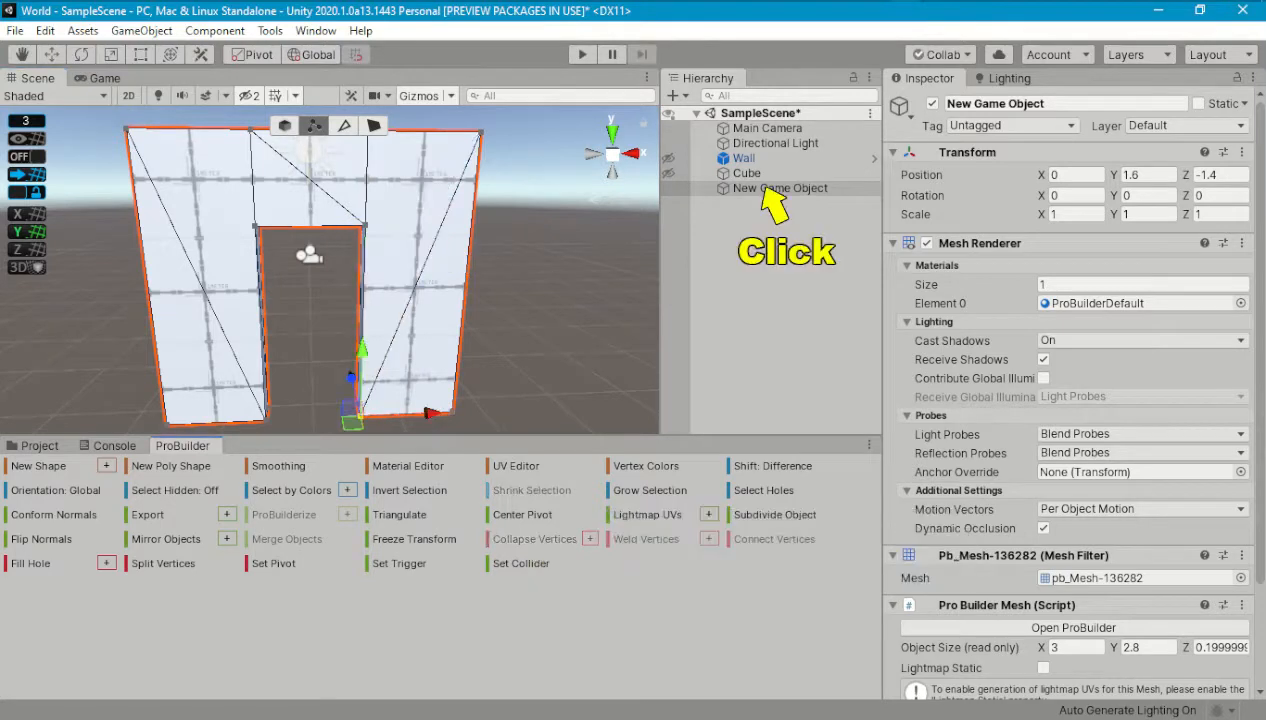
key("F2")
type("Door")
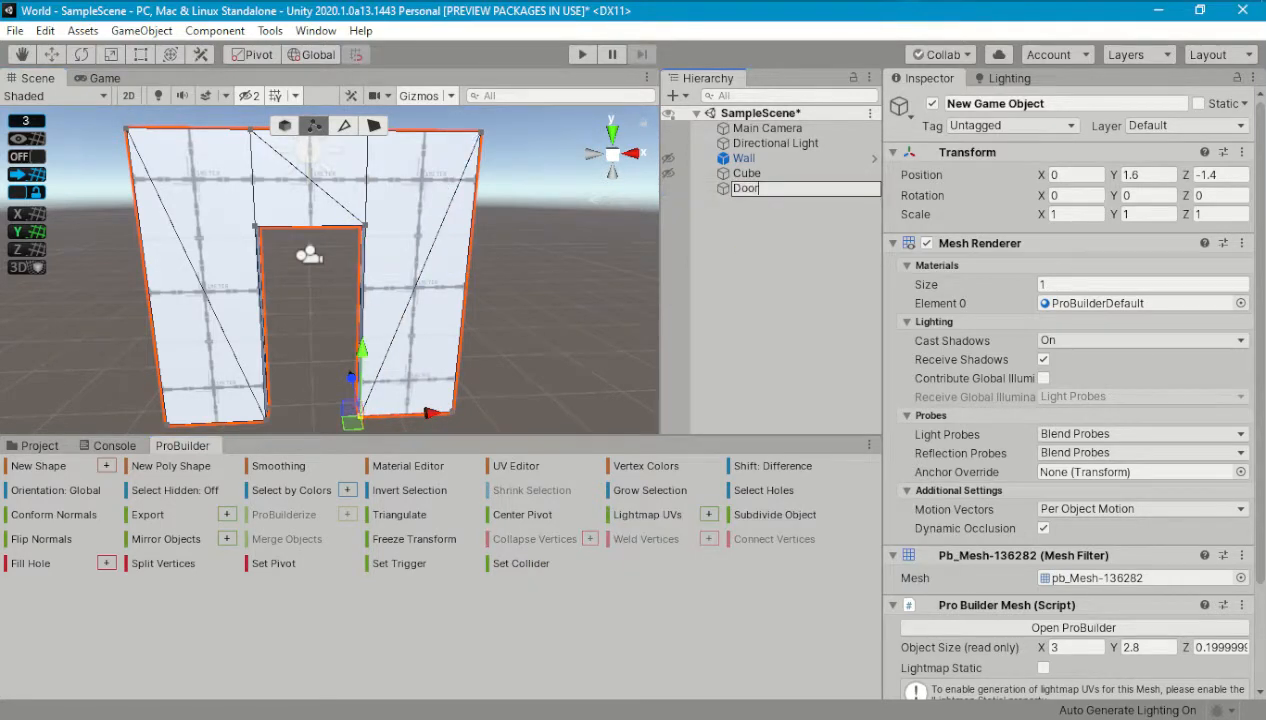
key("Return")
Step: Export the Door object as Door.prefab into the Project/Prefabs folder
left_click(147, 514)
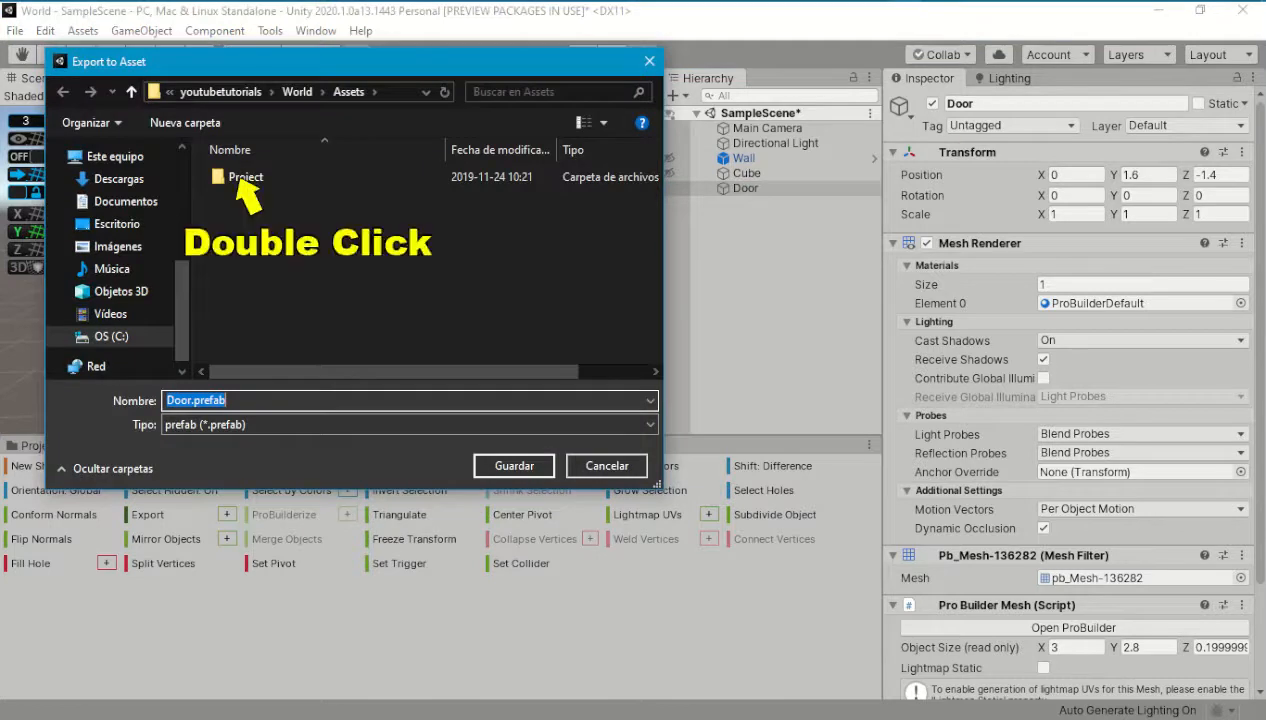
double_click(240, 180)
double_click(240, 196)
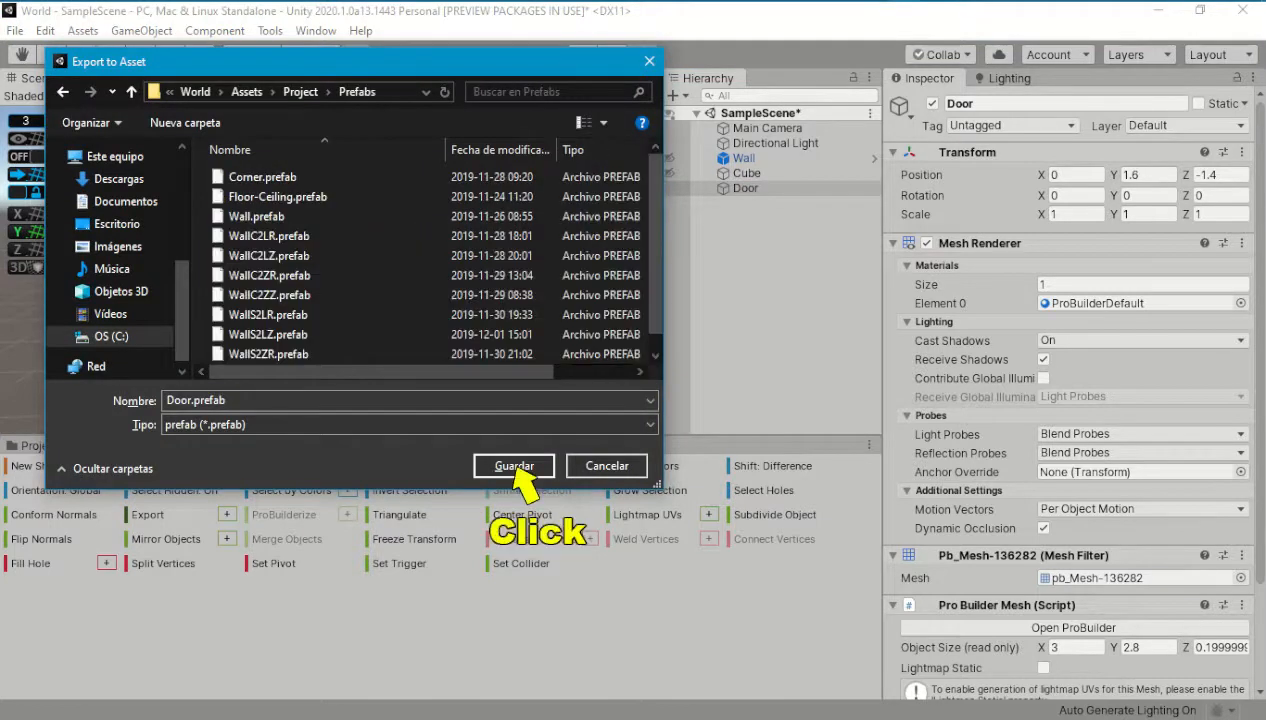
left_click(514, 466)
Step: Delete the Wall, Cube and Door objects from the scene
left_click(743, 158)
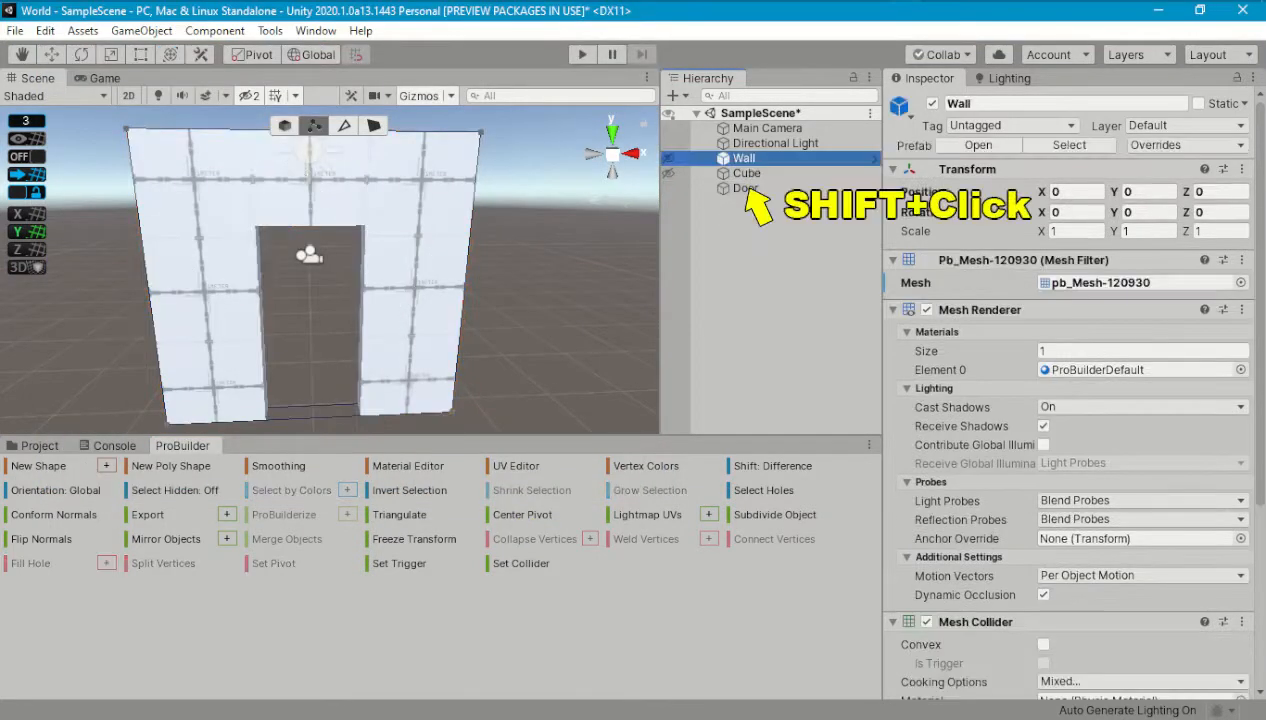
left_click(746, 188, "shift")
key("Delete")
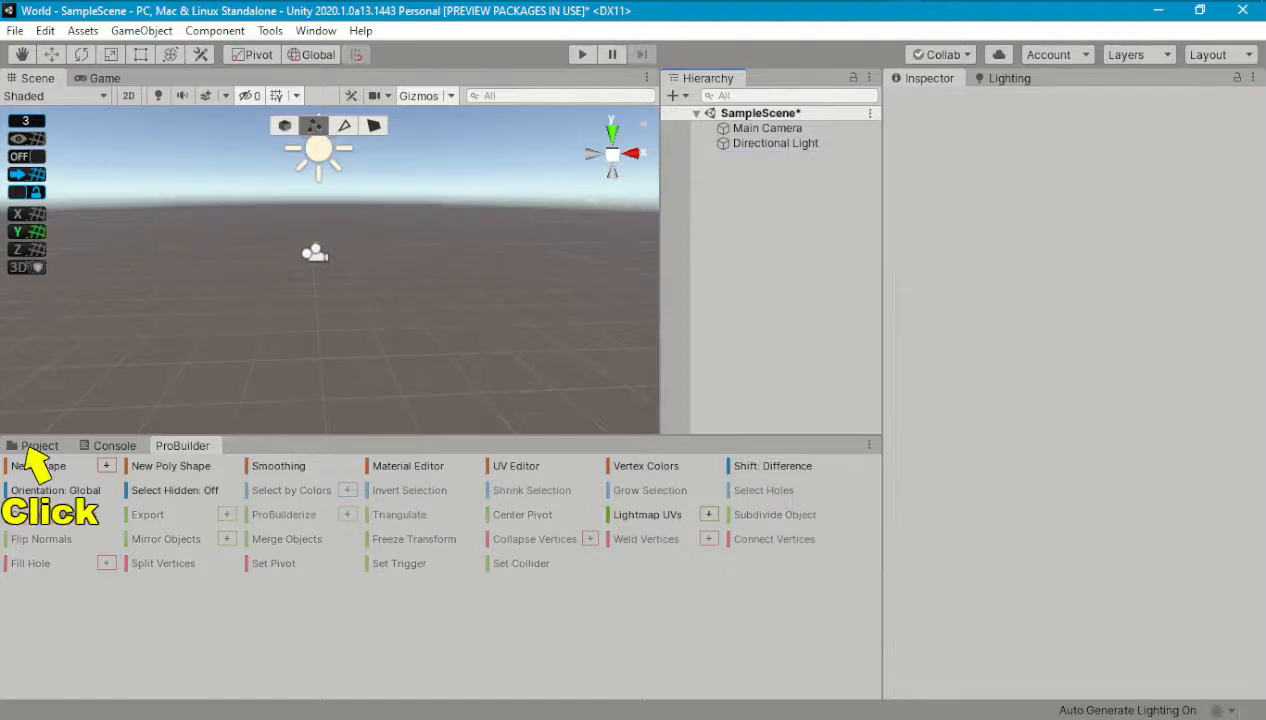
Step: Move the exported Door mesh asset from the Prefabs folder into the Meshes folder
left_click(33, 447)
left_click_drag(295, 516, 78, 585)
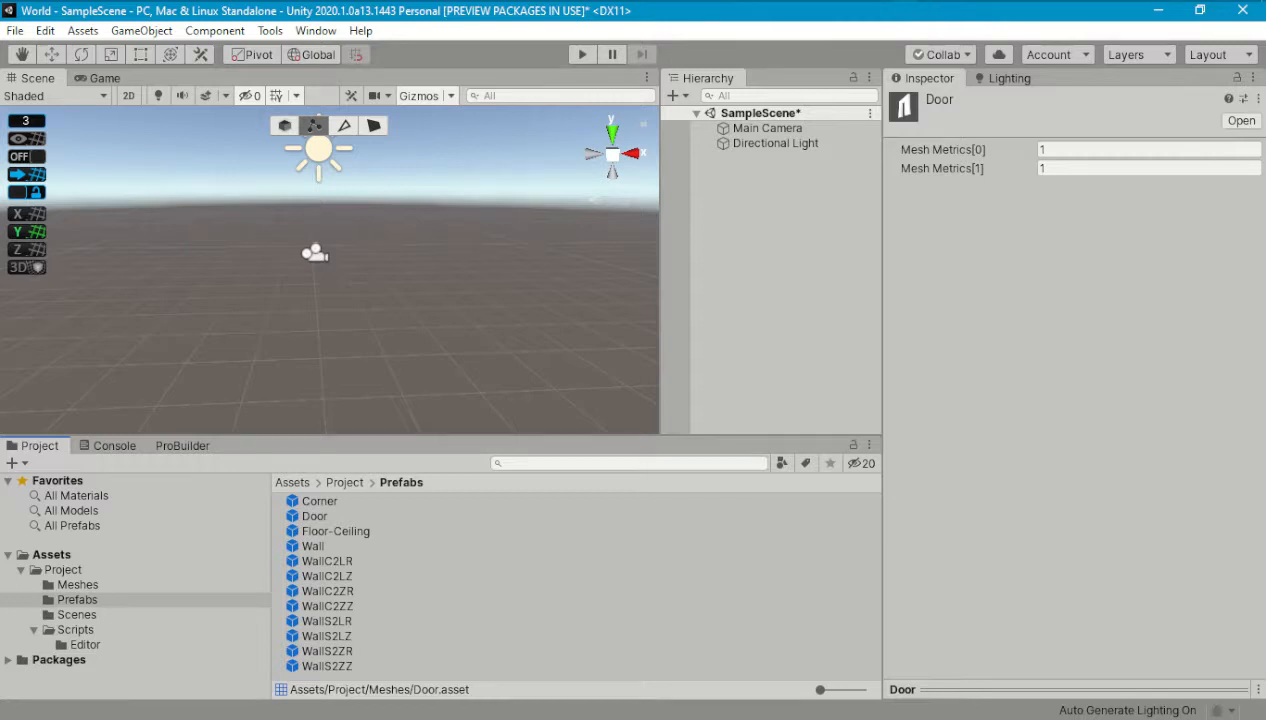
Step: Add the Wall prefab to the scene and reset its transform to the origin
left_click_drag(313, 546, 752, 340)
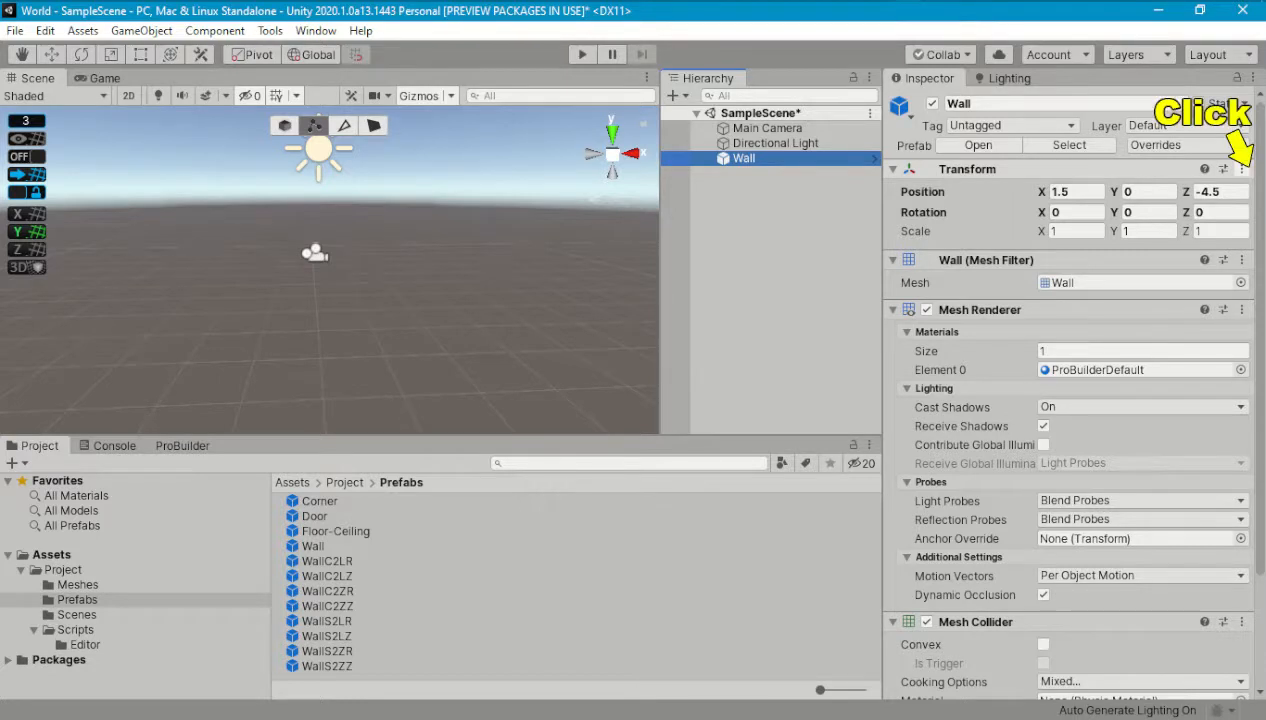
left_click(1241, 169)
left_click(1090, 189)
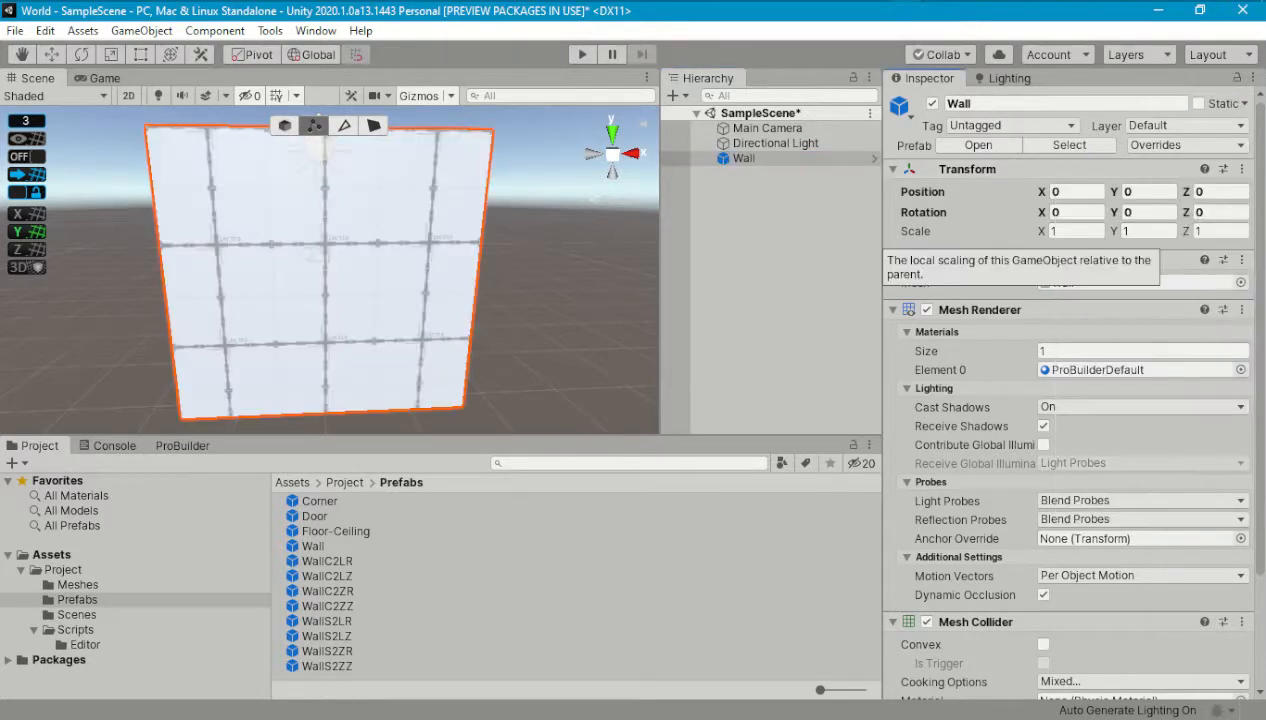
Step: ProBuilderize the Wall object and set the grid snap value to .5
left_click(182, 446)
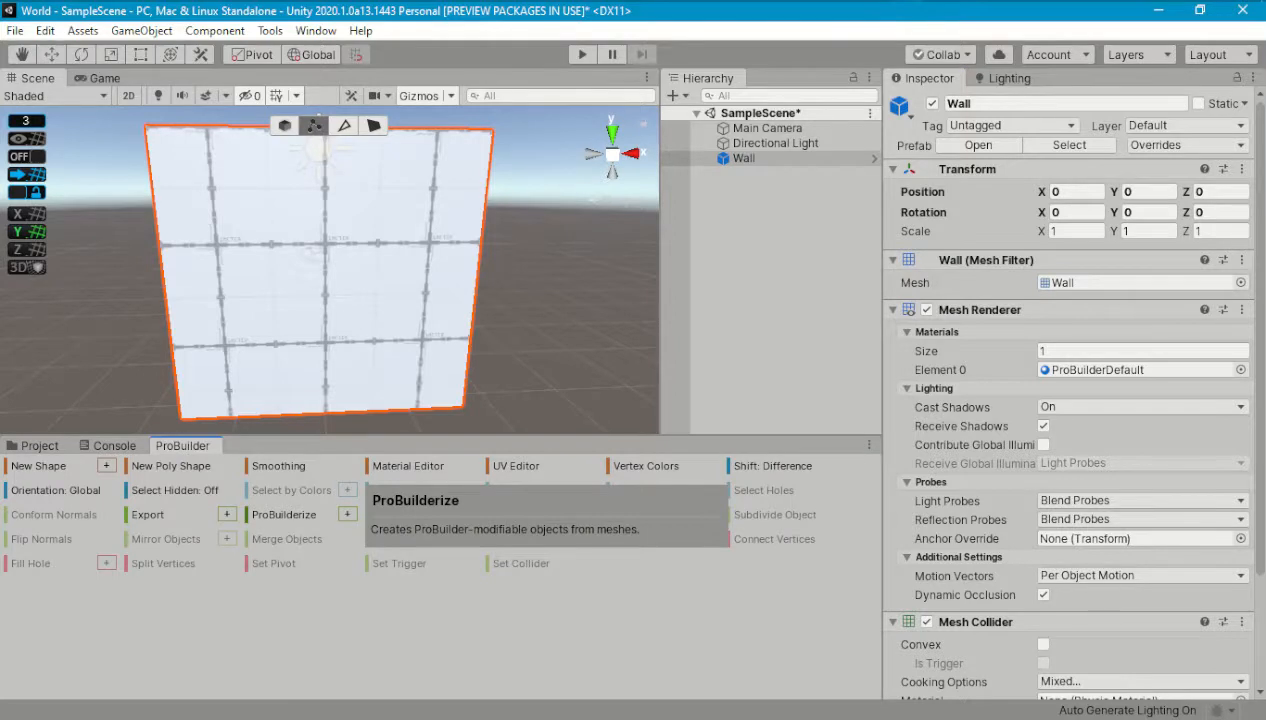
left_click(284, 514)
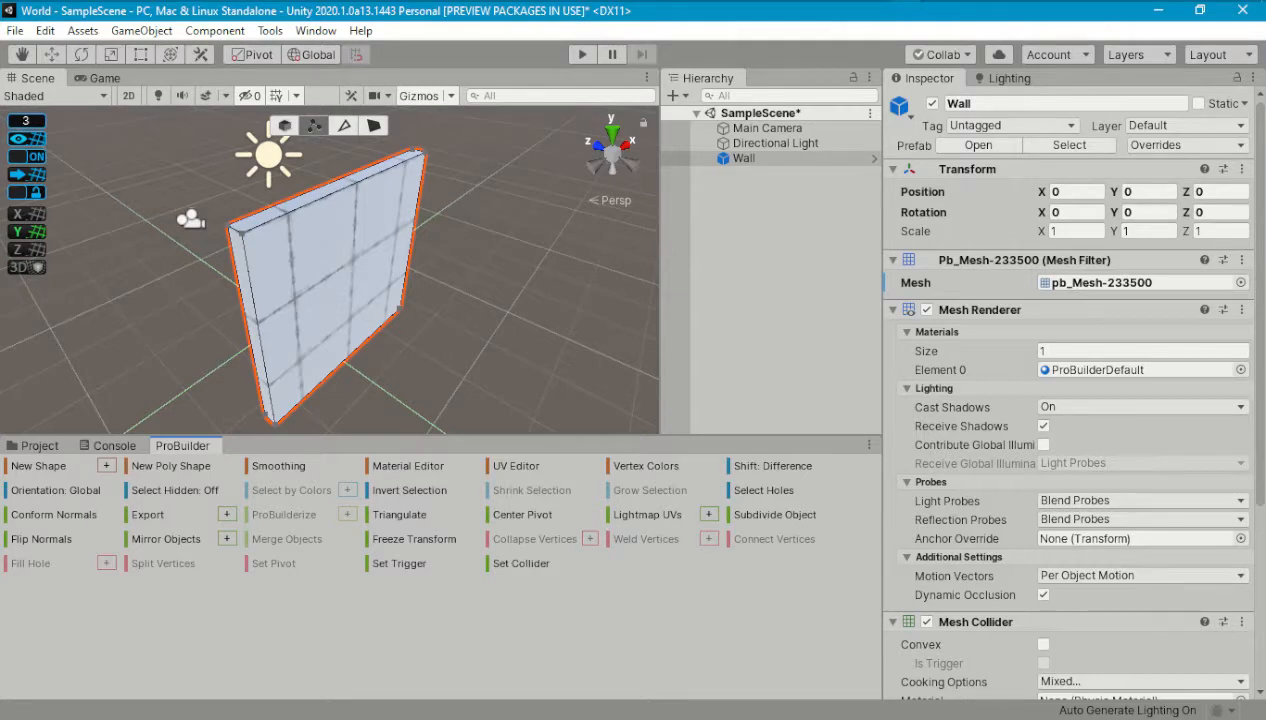
left_click(25, 121)
type(".5")
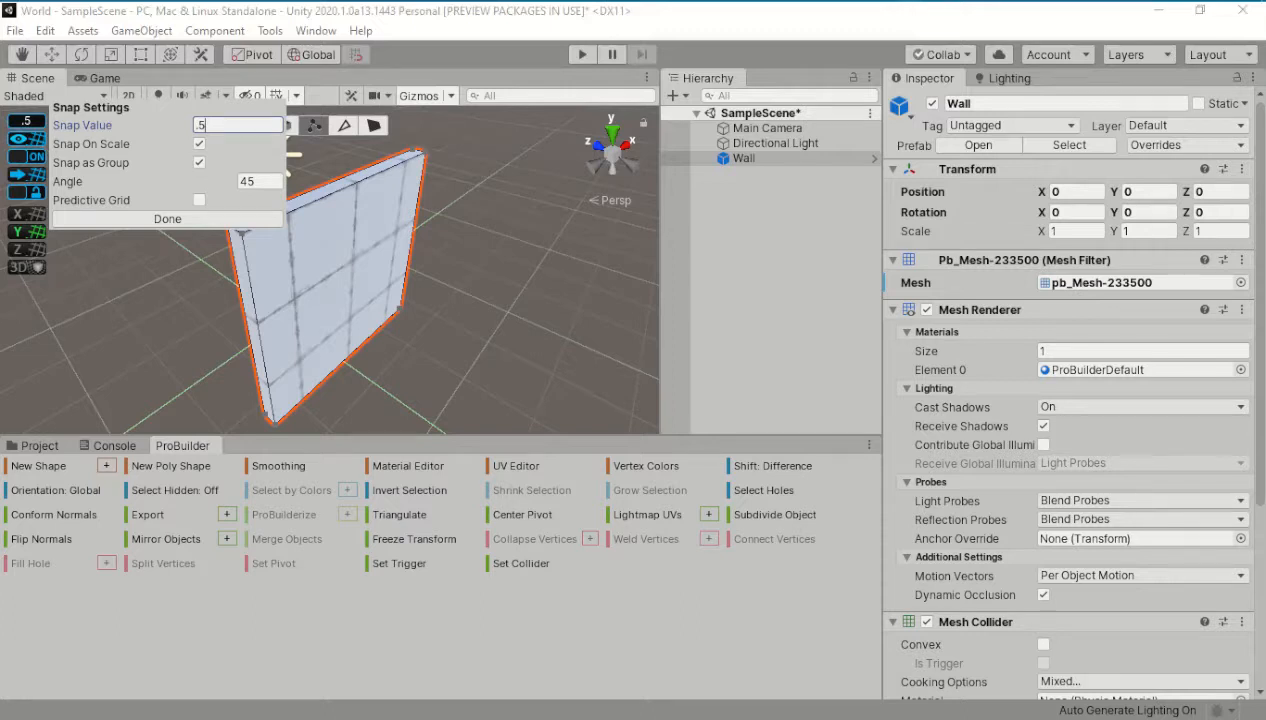
left_click(167, 219)
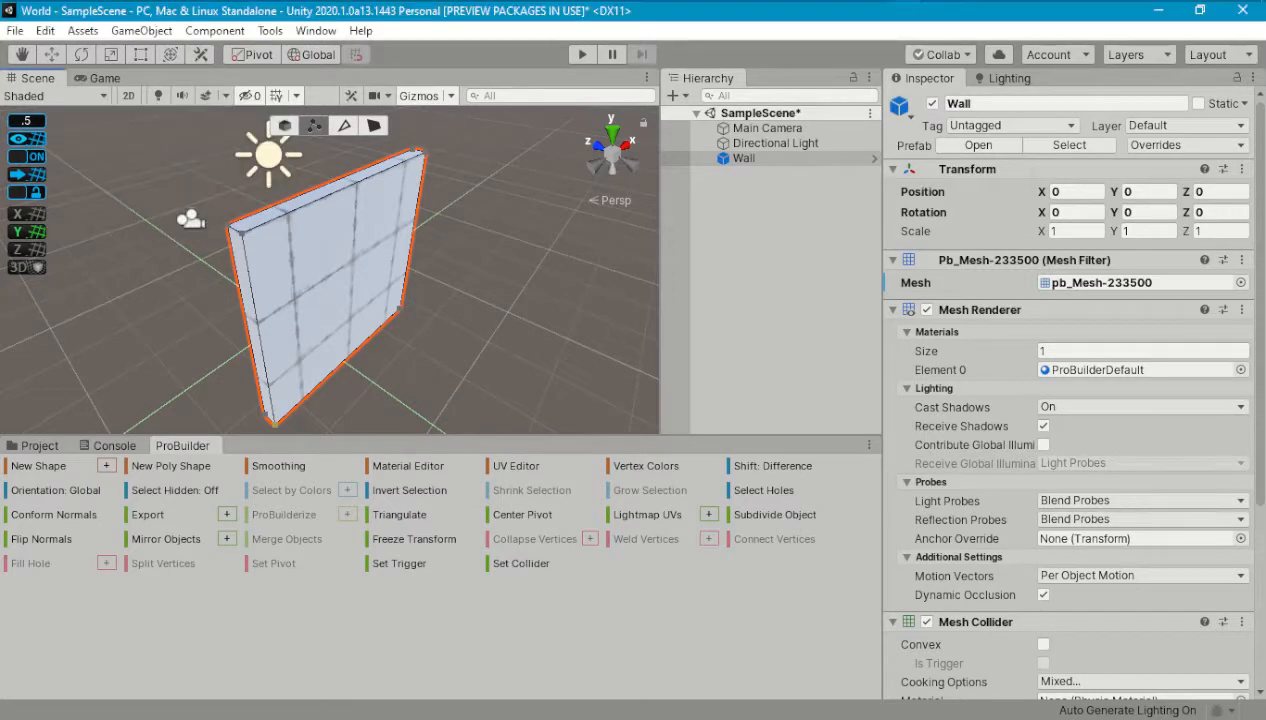
Step: Subdivide the upper and lower edges of the wall's large face, using 2 subdivisions
left_click(344, 125)
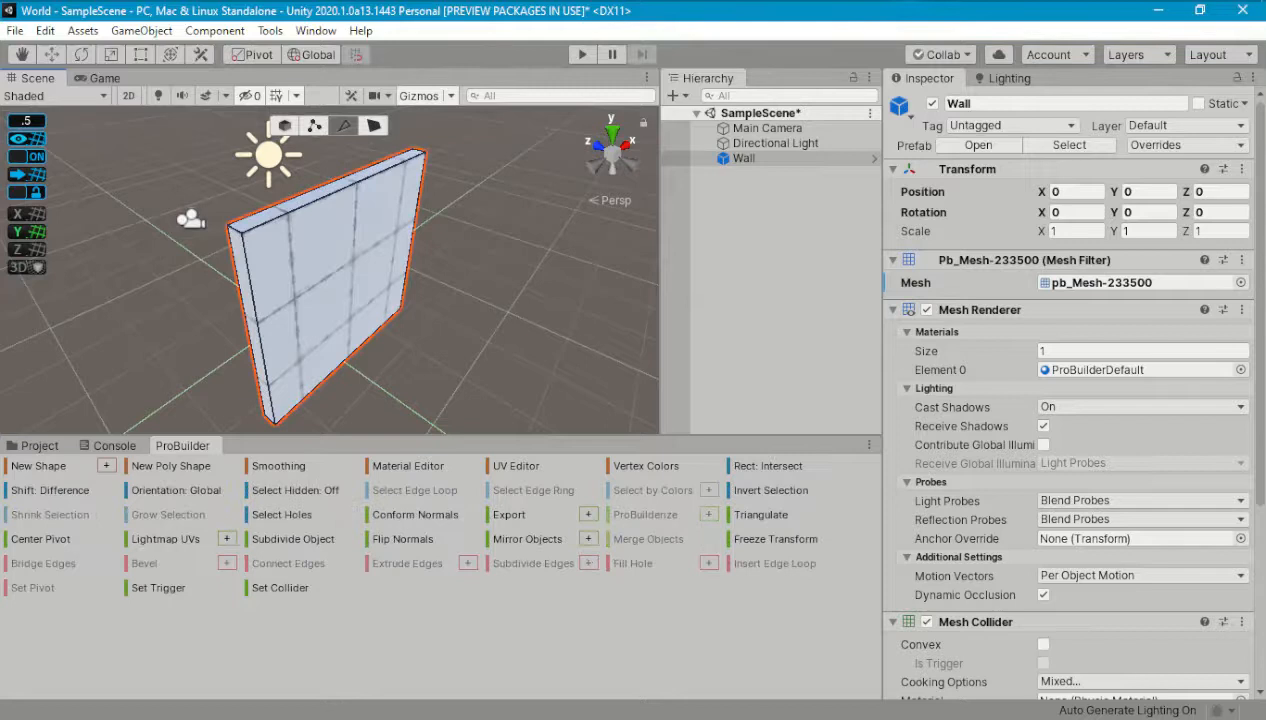
left_click(331, 189)
left_click(355, 350, "ctrl")
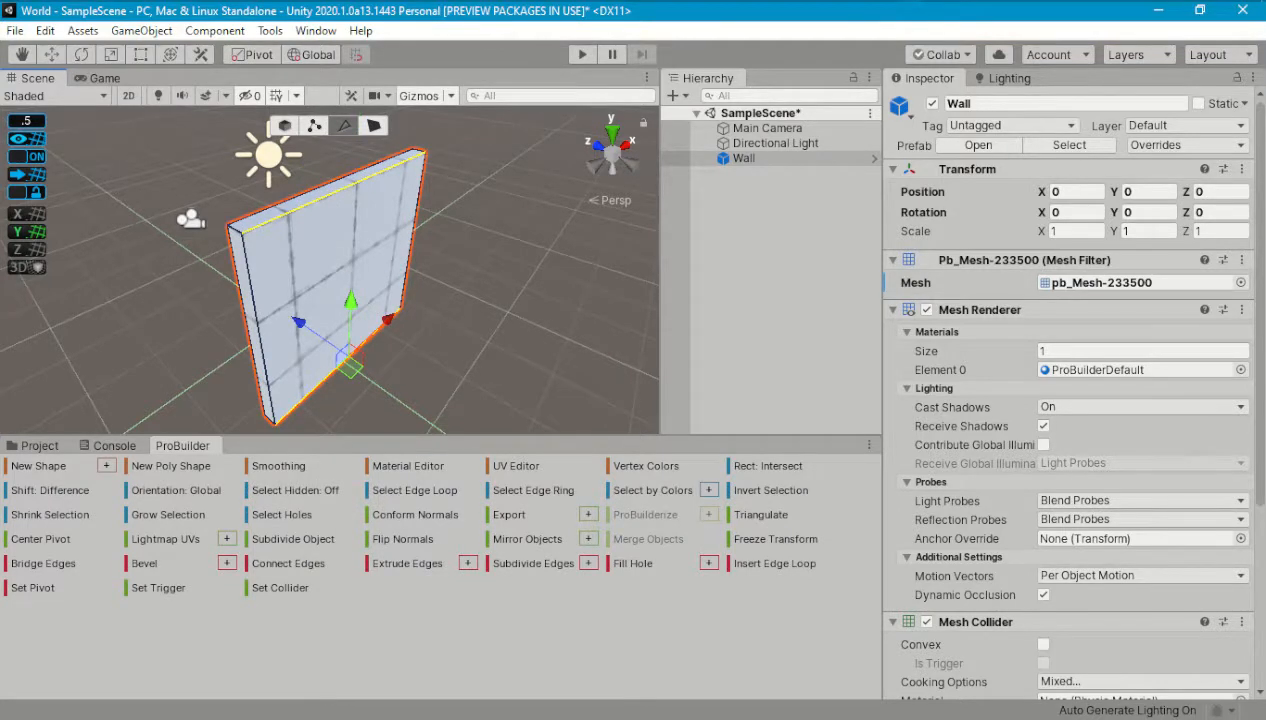
left_click(588, 563)
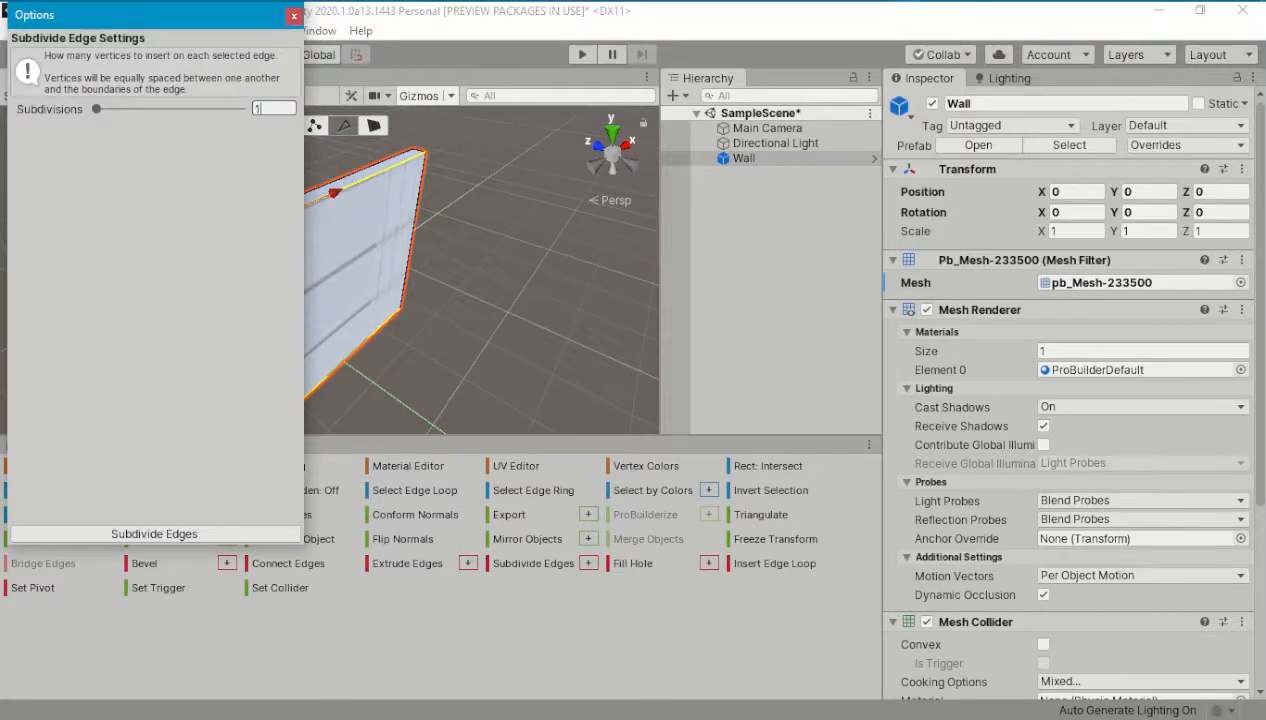
type("2")
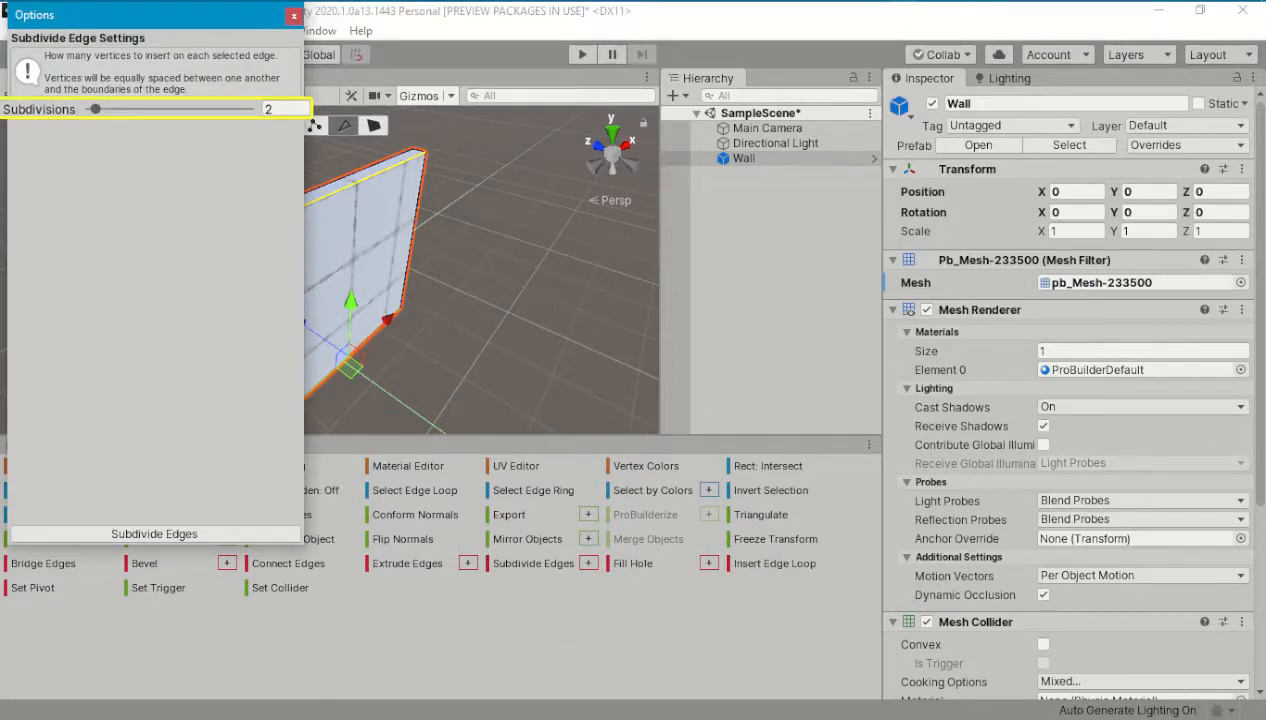
left_click(154, 533)
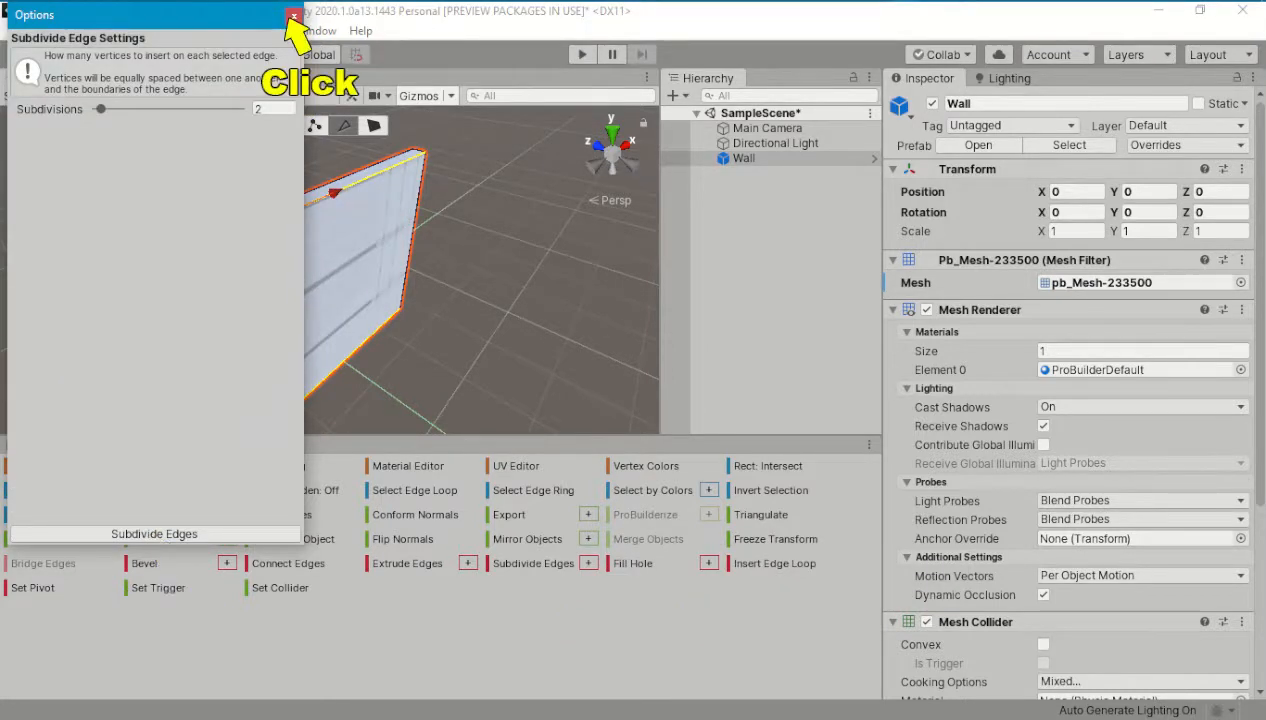
left_click(293, 17)
Step: Connect the matching new vertices on the upper and lower edges to form two vertical edges across the wall face
left_click(314, 125)
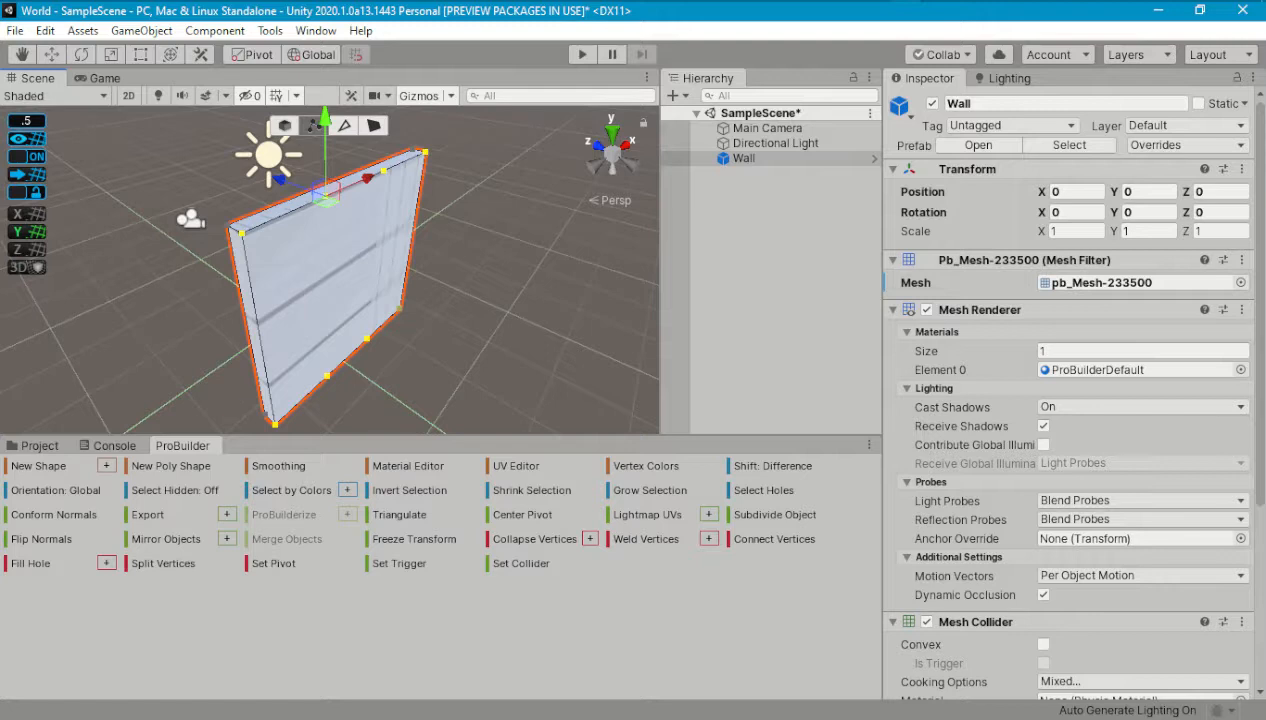
left_click(327, 376)
left_click(326, 195, "ctrl")
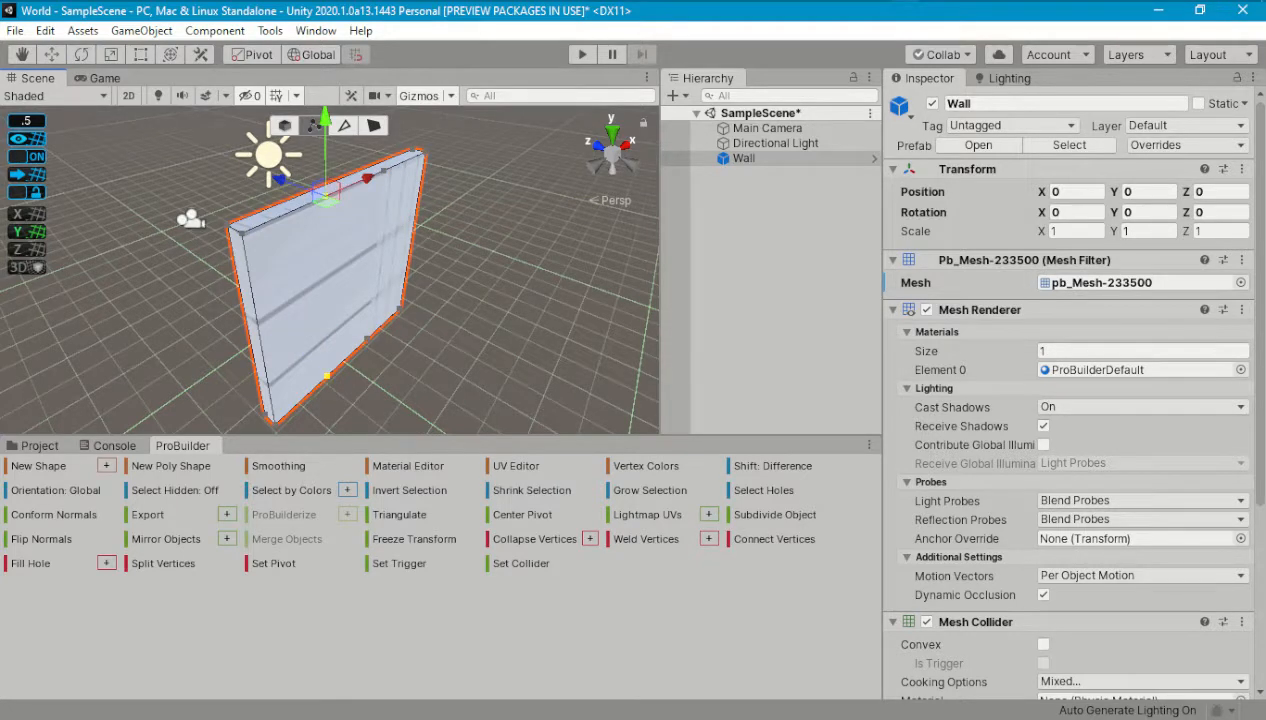
left_click(770, 539)
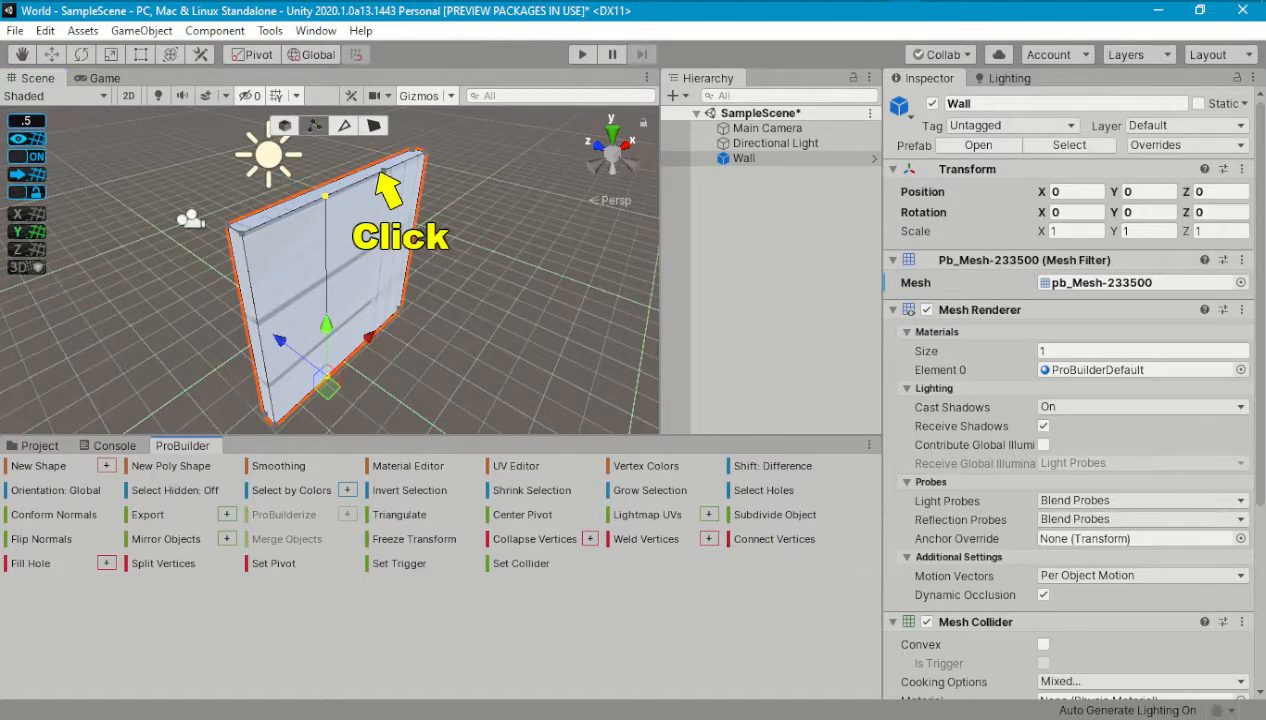
left_click(383, 174)
left_click(362, 338, "ctrl")
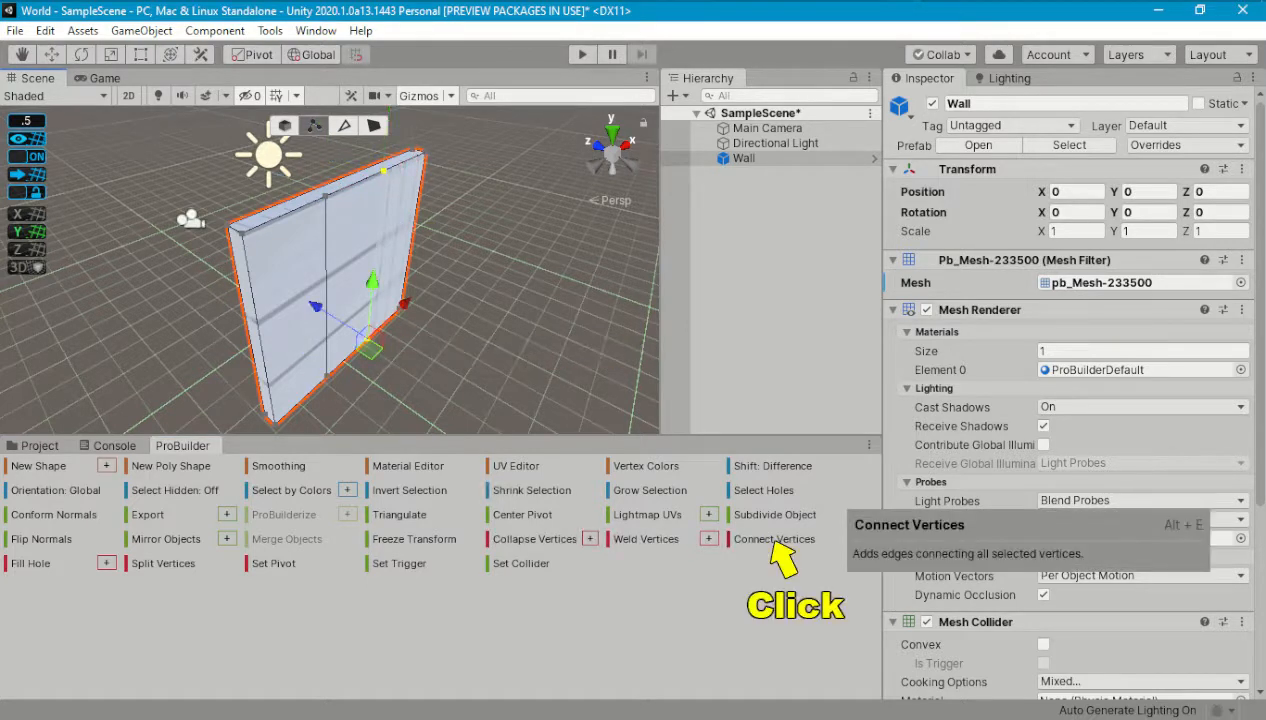
left_click(772, 540)
Step: Move the two vertical edges outward along X, each closer to its nearest side of the wall
left_click(344, 125)
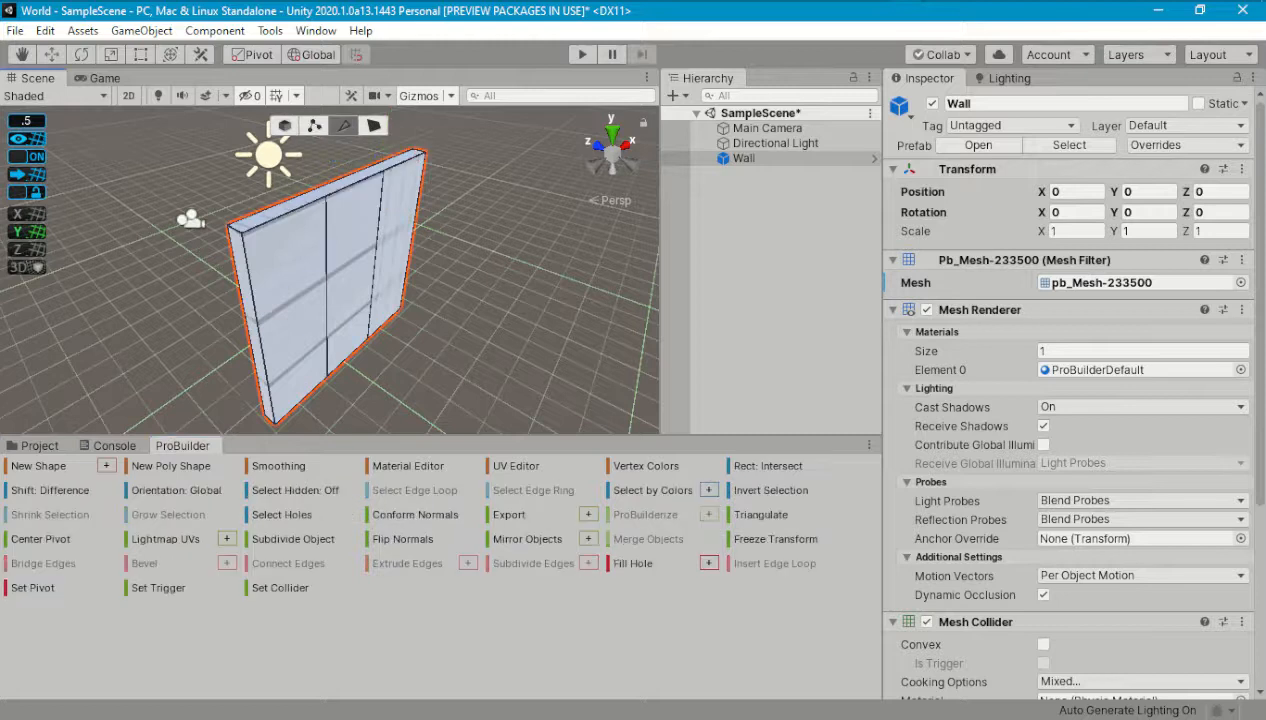
left_click(326, 236)
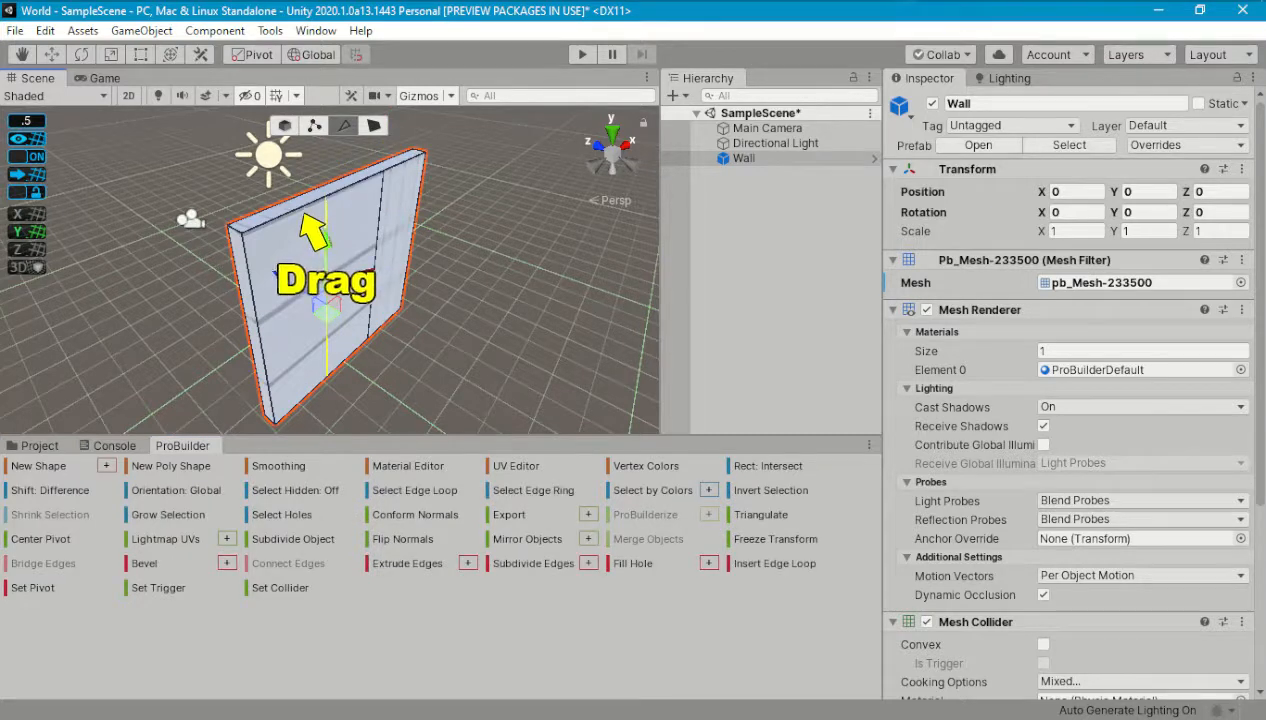
left_click_drag(369, 273, 338, 294)
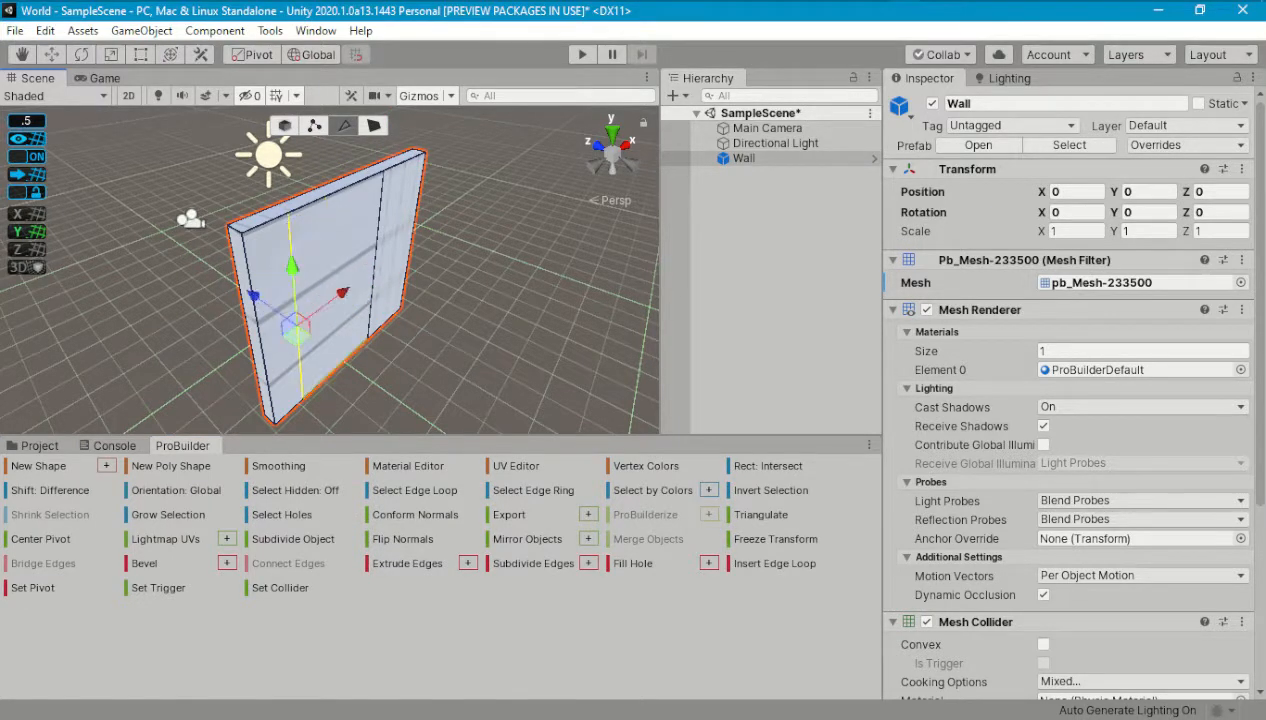
left_click(375, 265)
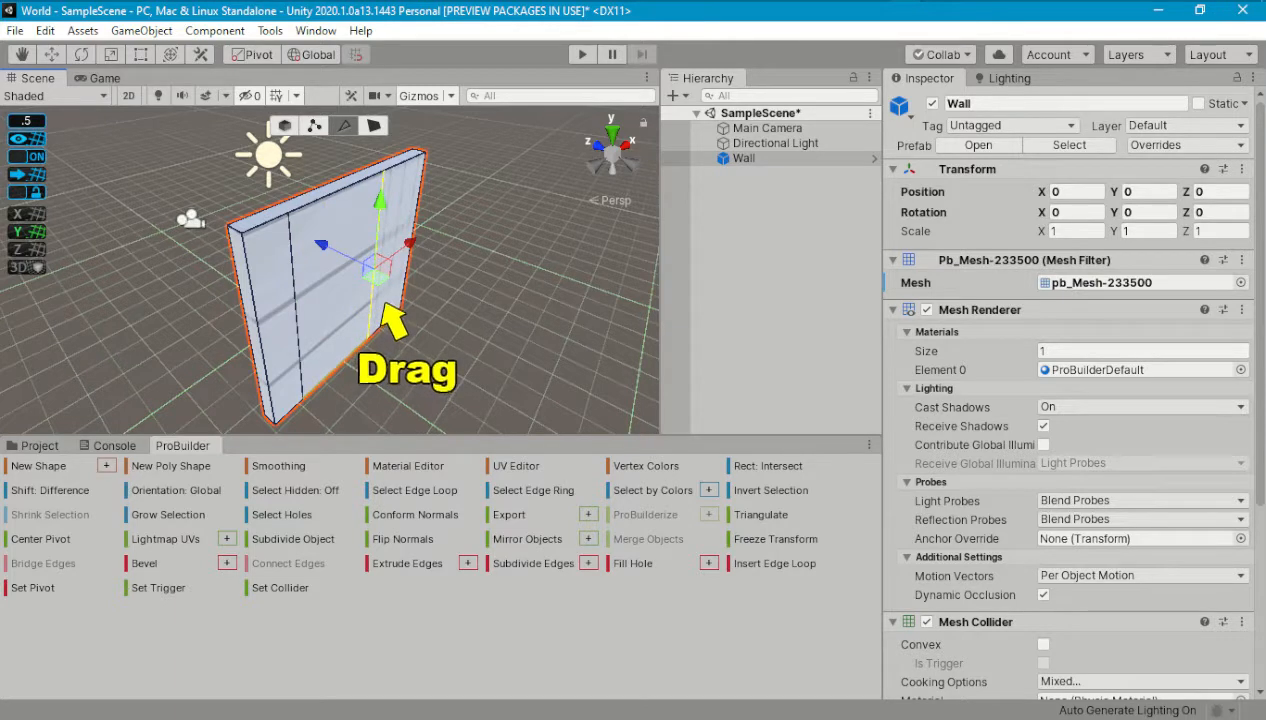
left_click_drag(409, 243, 427, 229)
Step: Subdivide both vertical edges and connect their new vertices with two horizontal edges, outlining a window opening
left_click(298, 338, "ctrl")
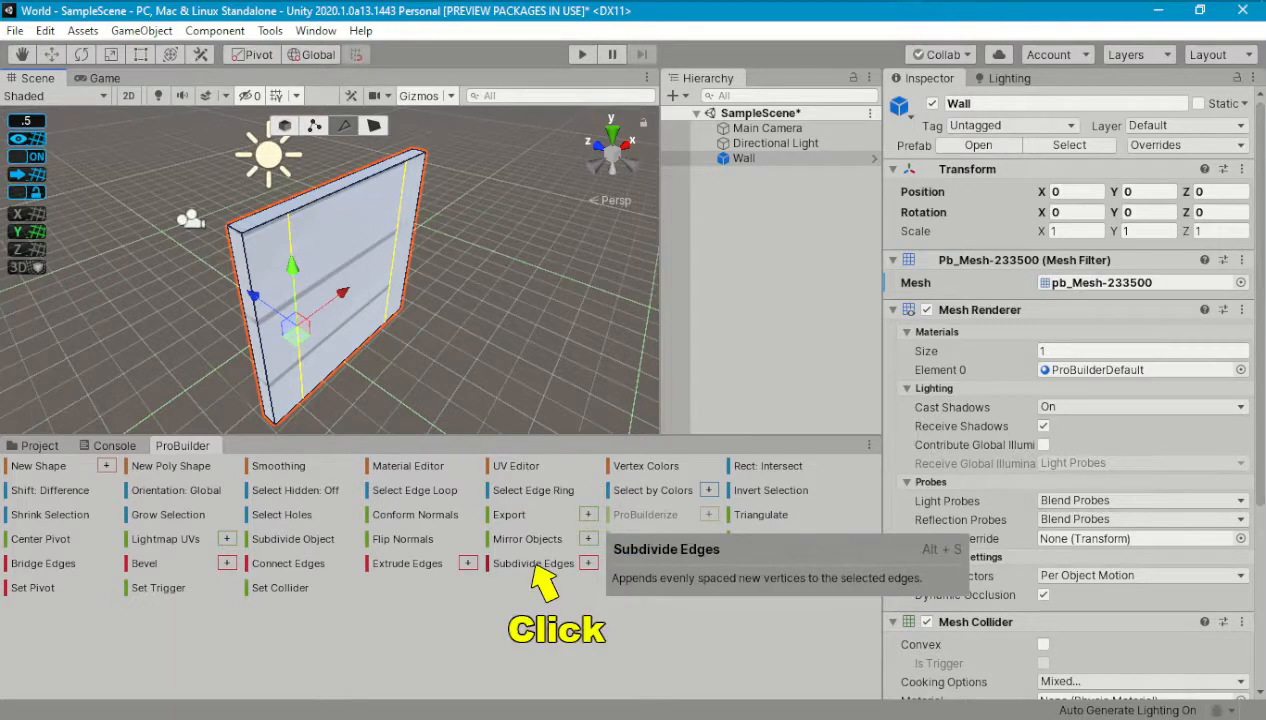
left_click(533, 563)
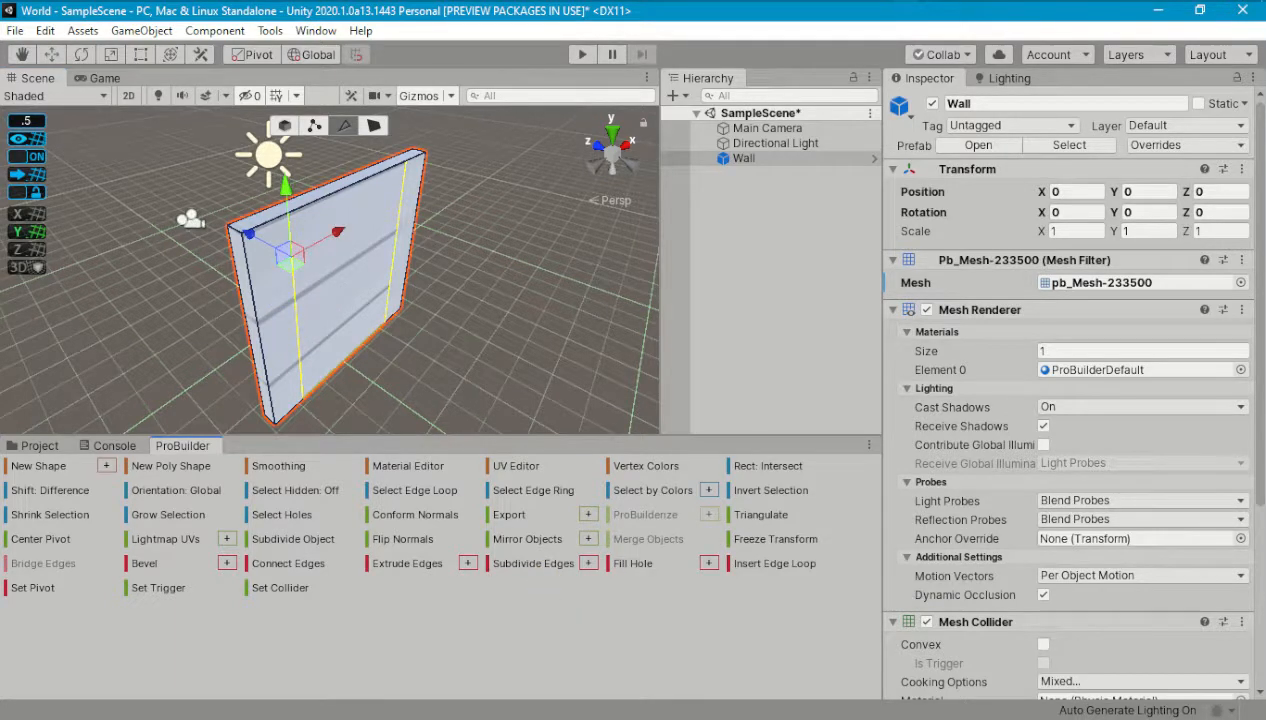
left_click(314, 125)
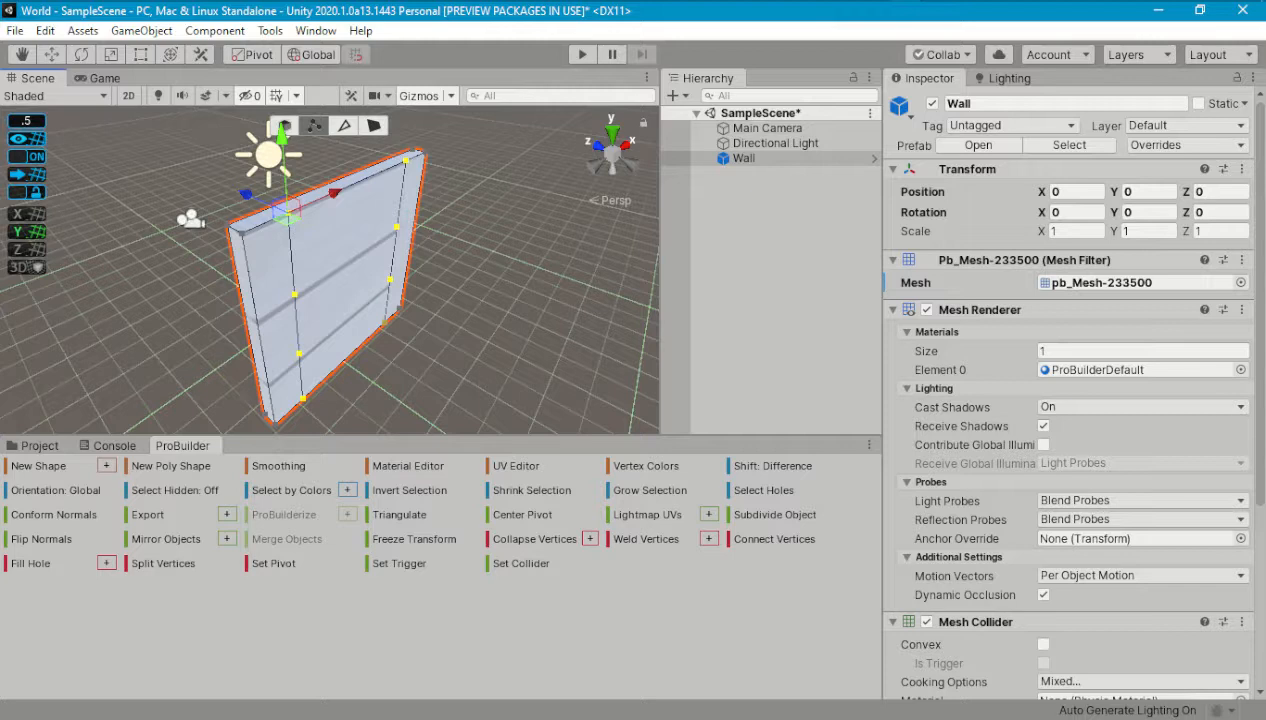
left_click(295, 294)
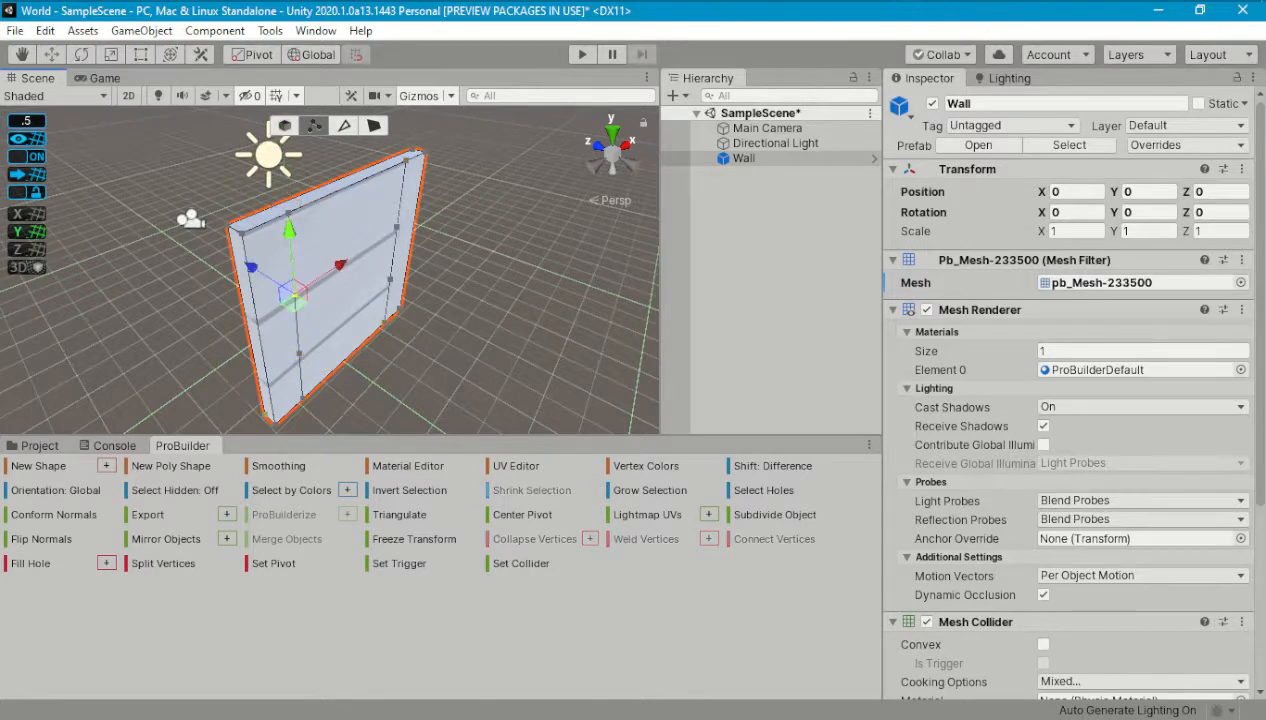
left_click(397, 227, "ctrl")
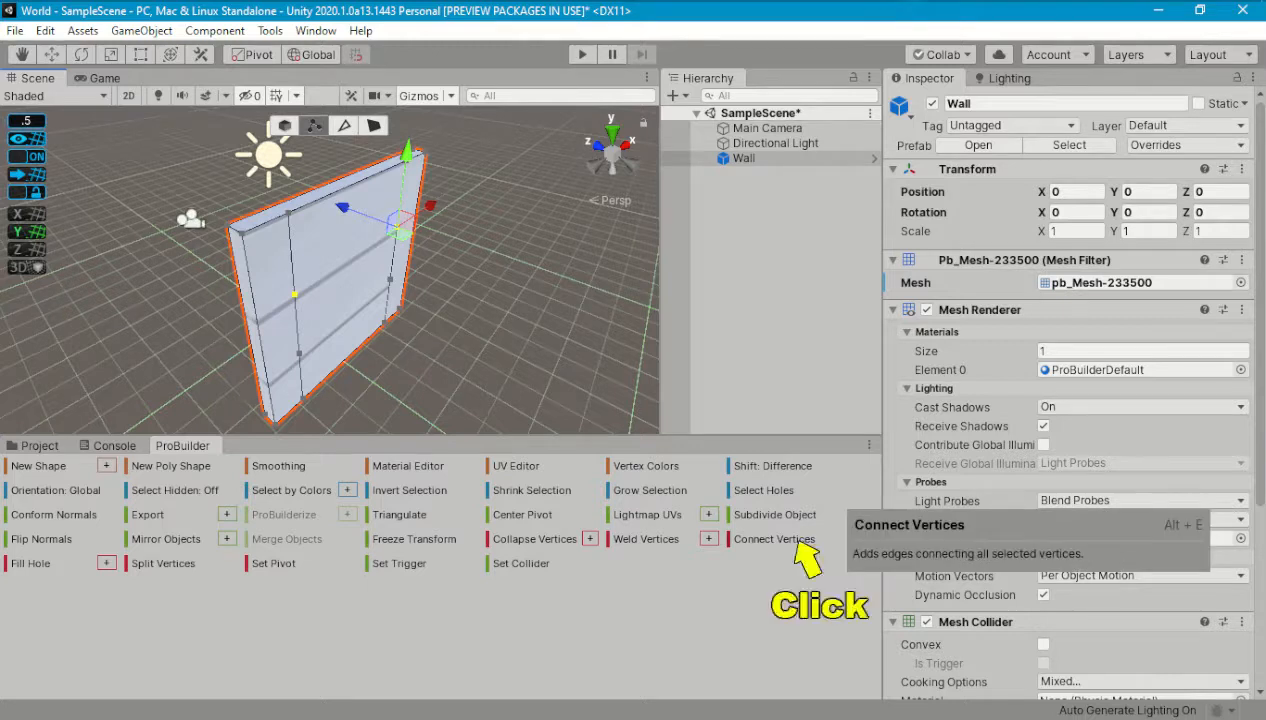
left_click(762, 539)
left_click(297, 355)
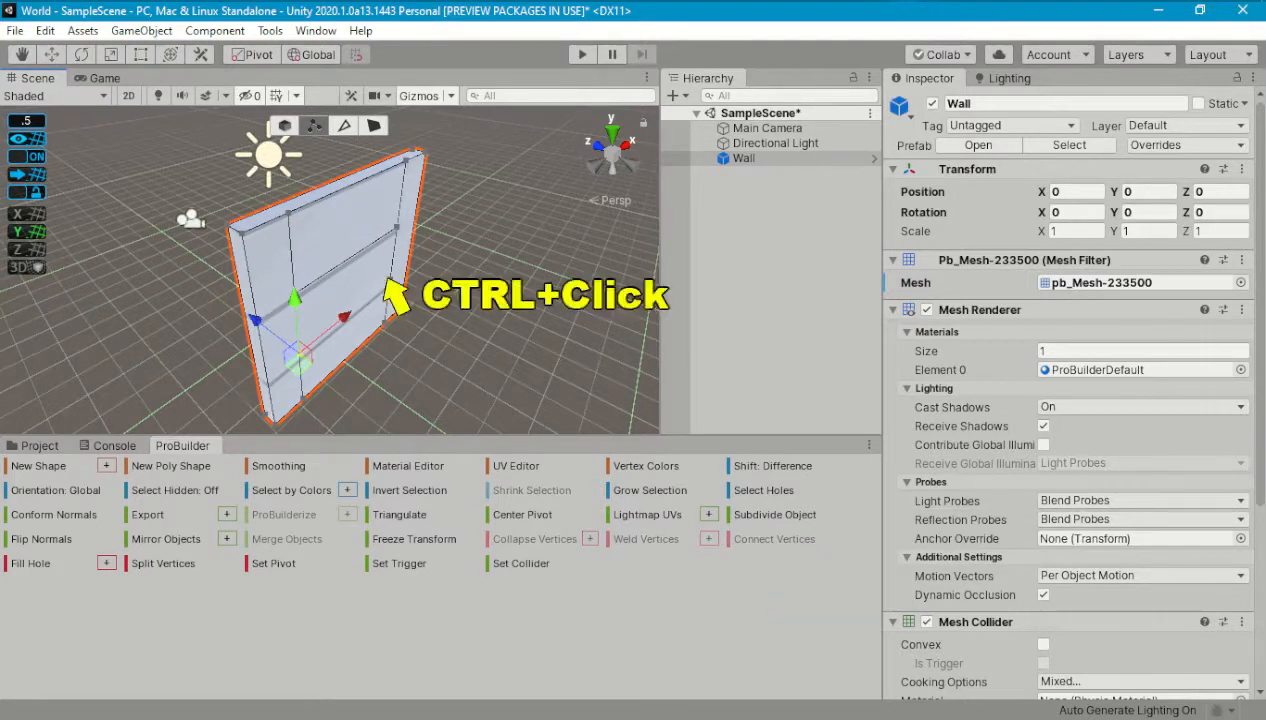
left_click(389, 278, "ctrl")
left_click(772, 540)
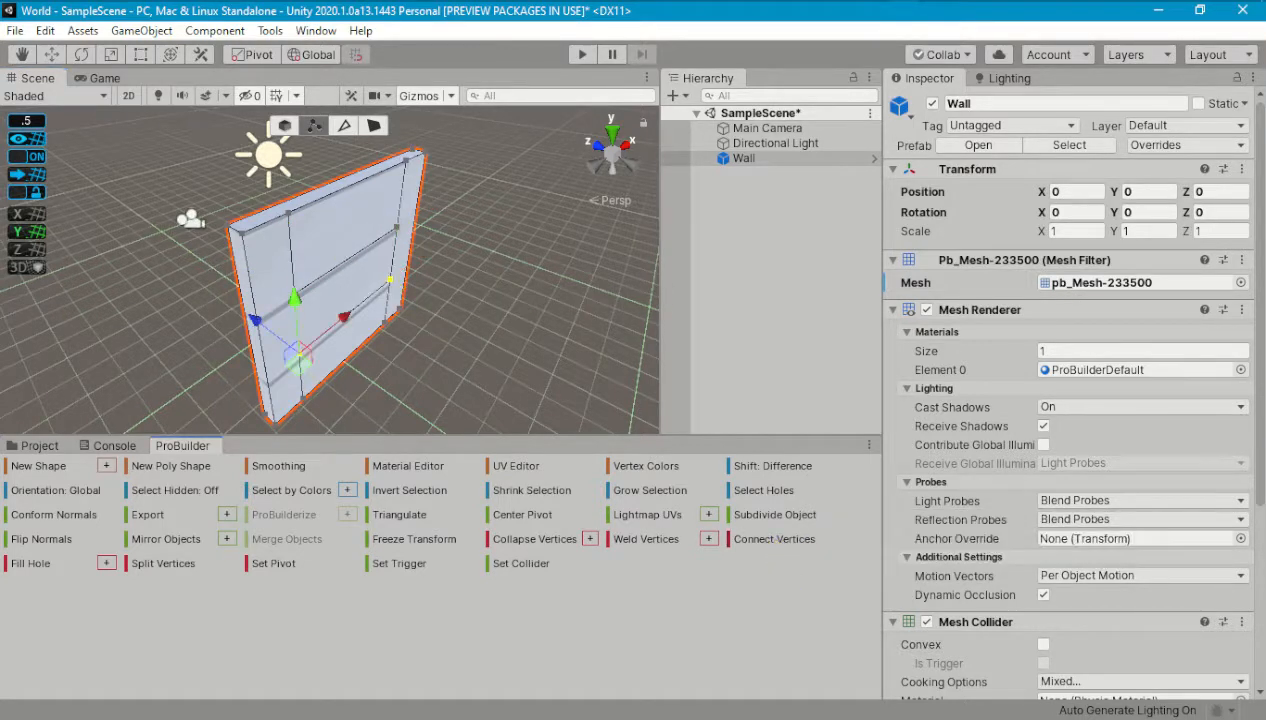
Step: Raise the window outline's upper horizontal edge and lower its bottom horizontal edge along Y
left_click(344, 125)
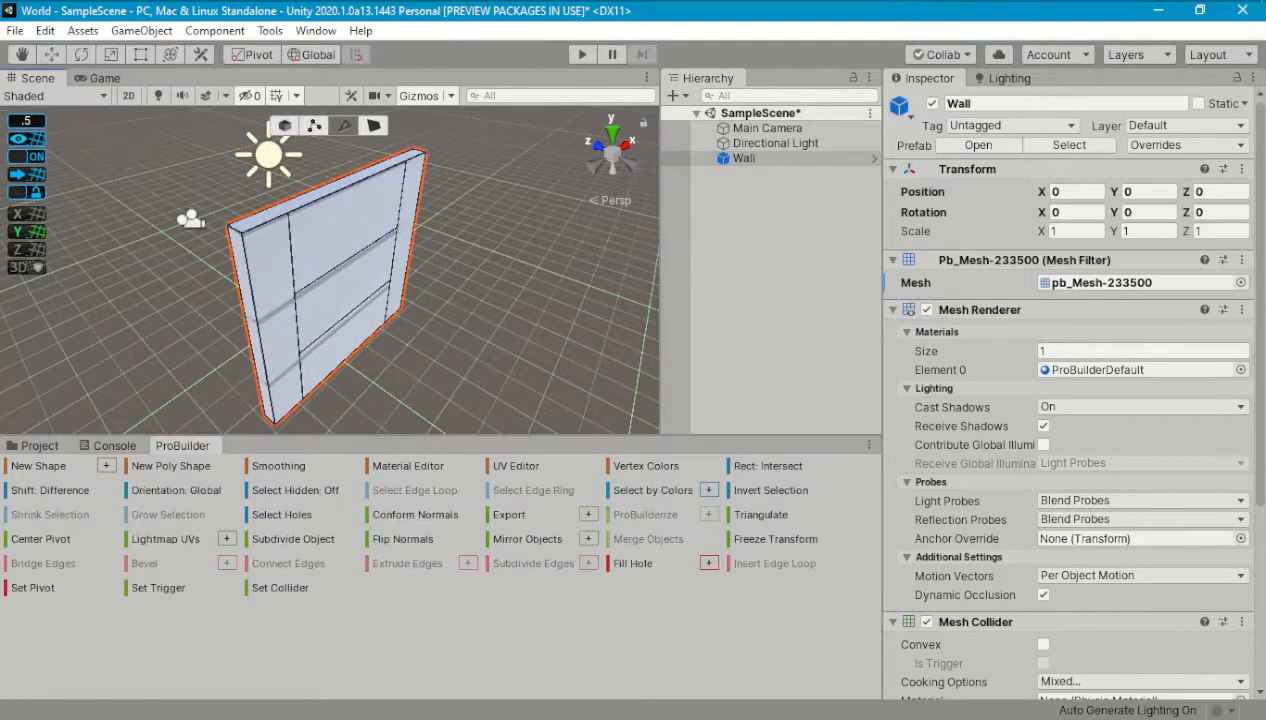
left_click(336, 268)
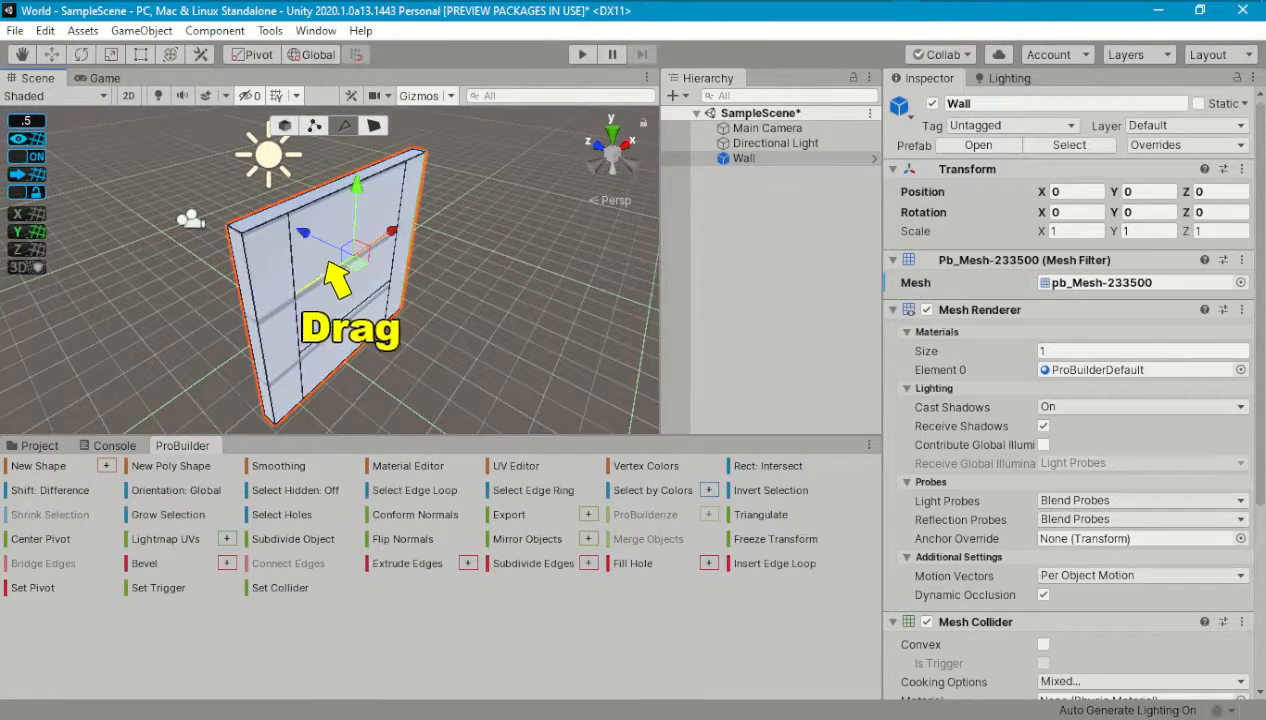
left_click_drag(357, 185, 359, 149)
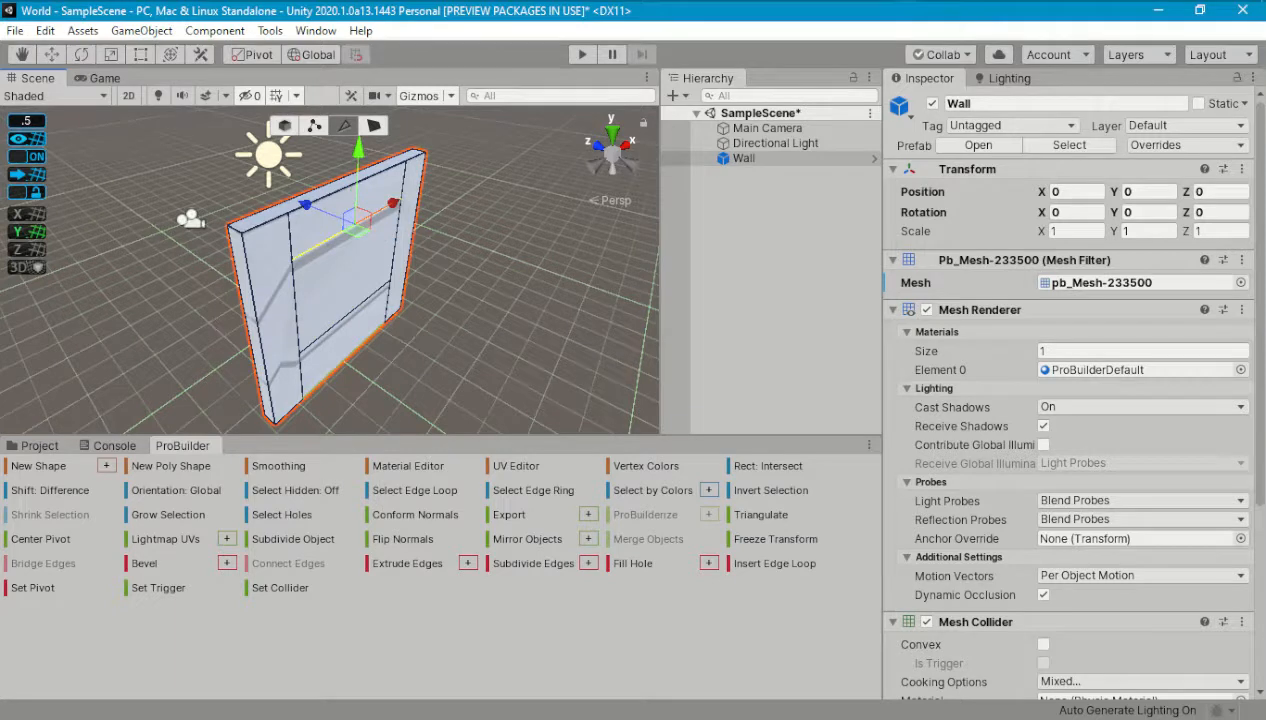
left_click(345, 318)
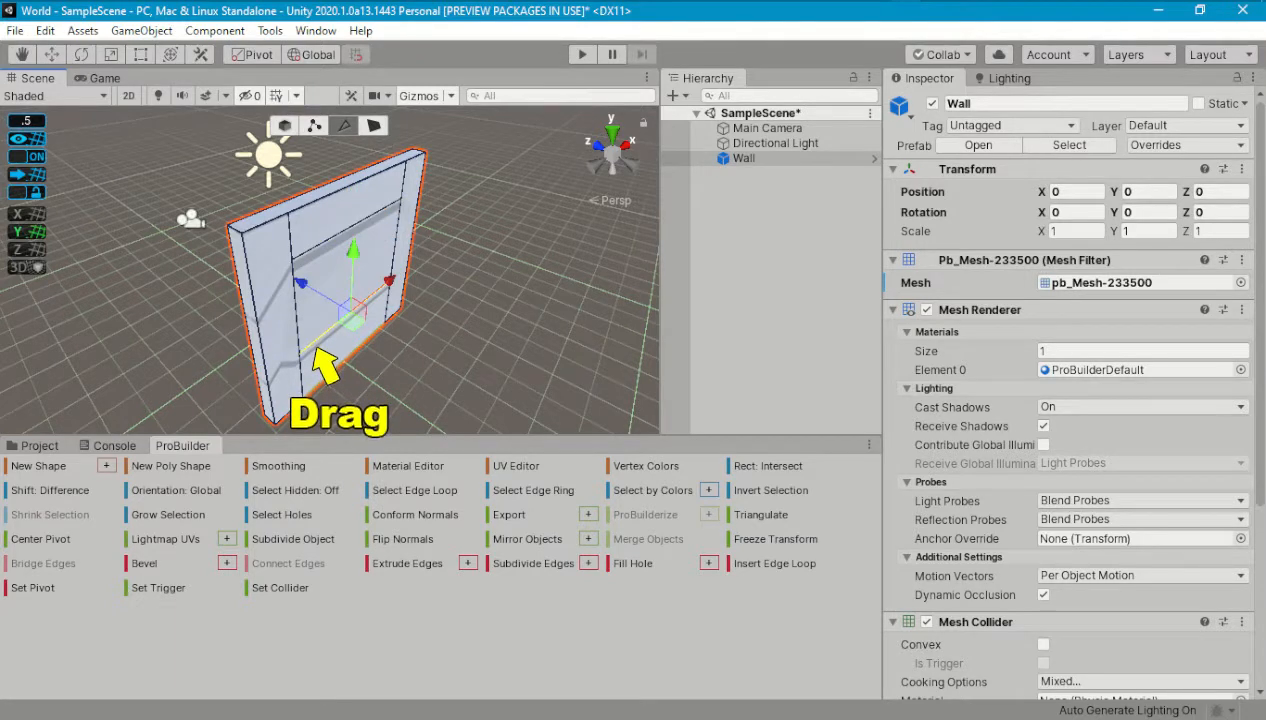
left_click_drag(353, 250, 353, 264)
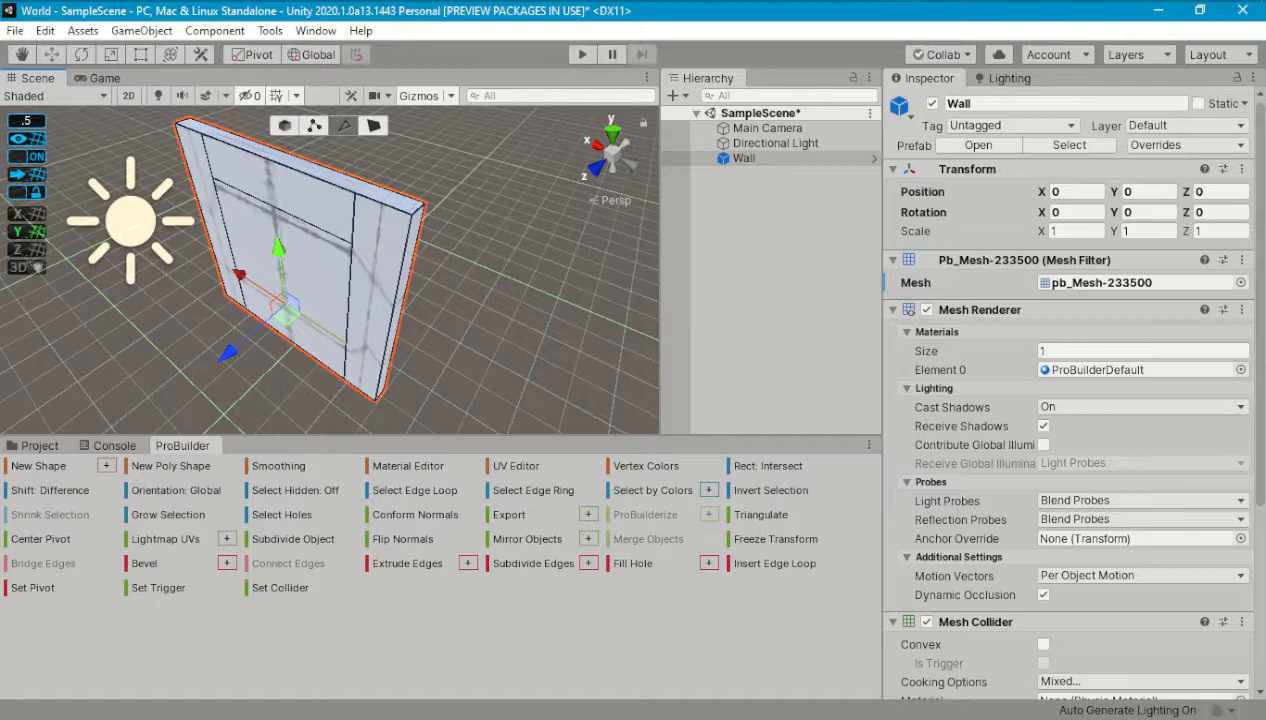
Step: Using a snap value of 0.1, extrude the central window face inward through the wall's thickness and delete that face
left_click(26, 121)
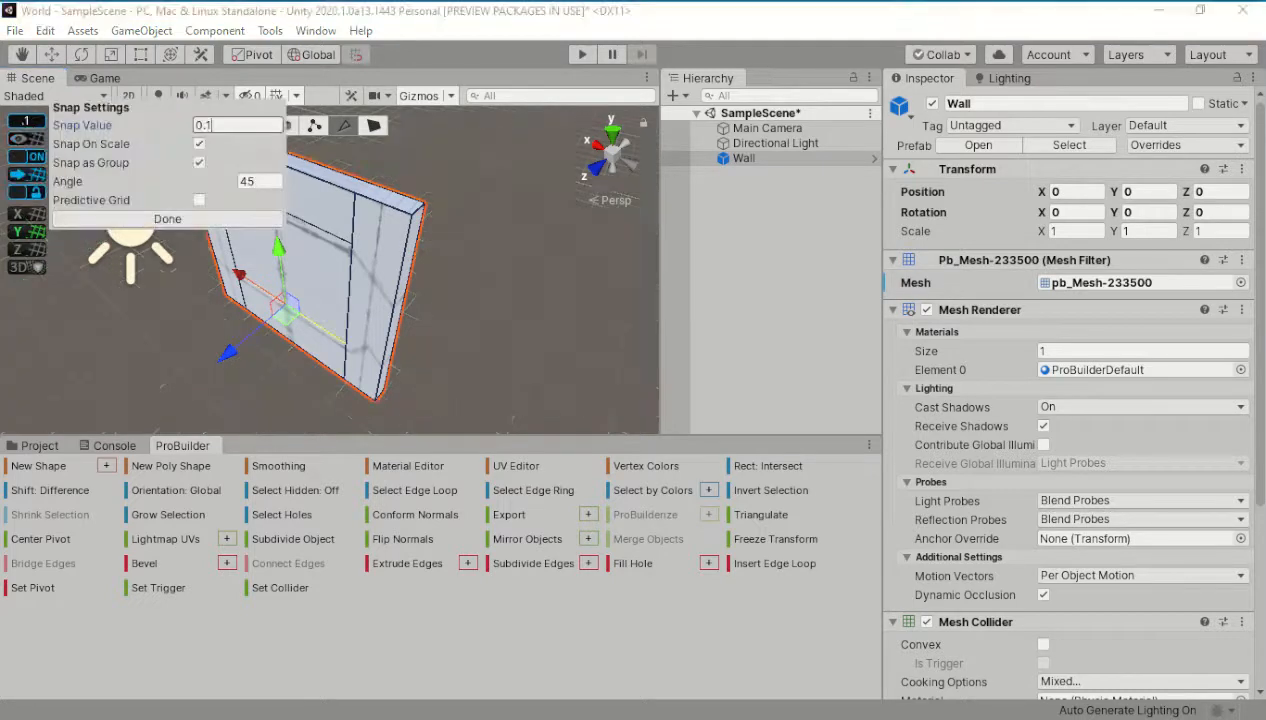
key("Return")
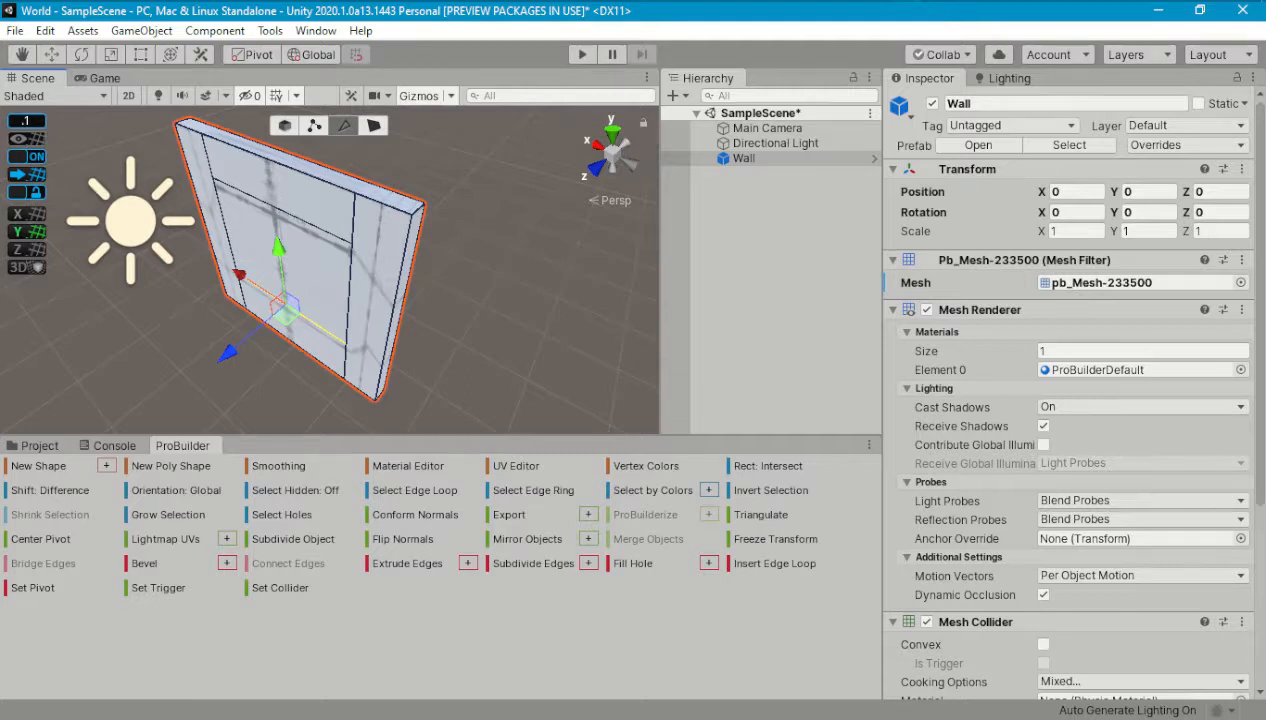
left_click(374, 125)
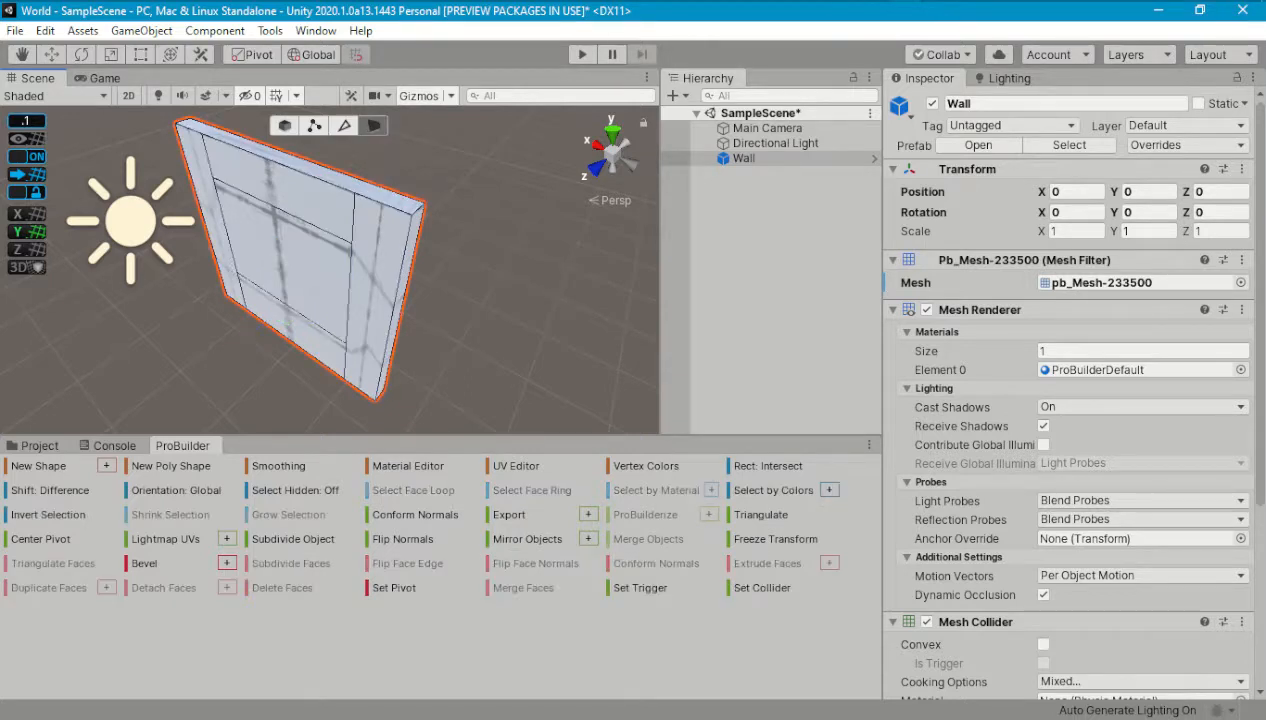
left_click(283, 274)
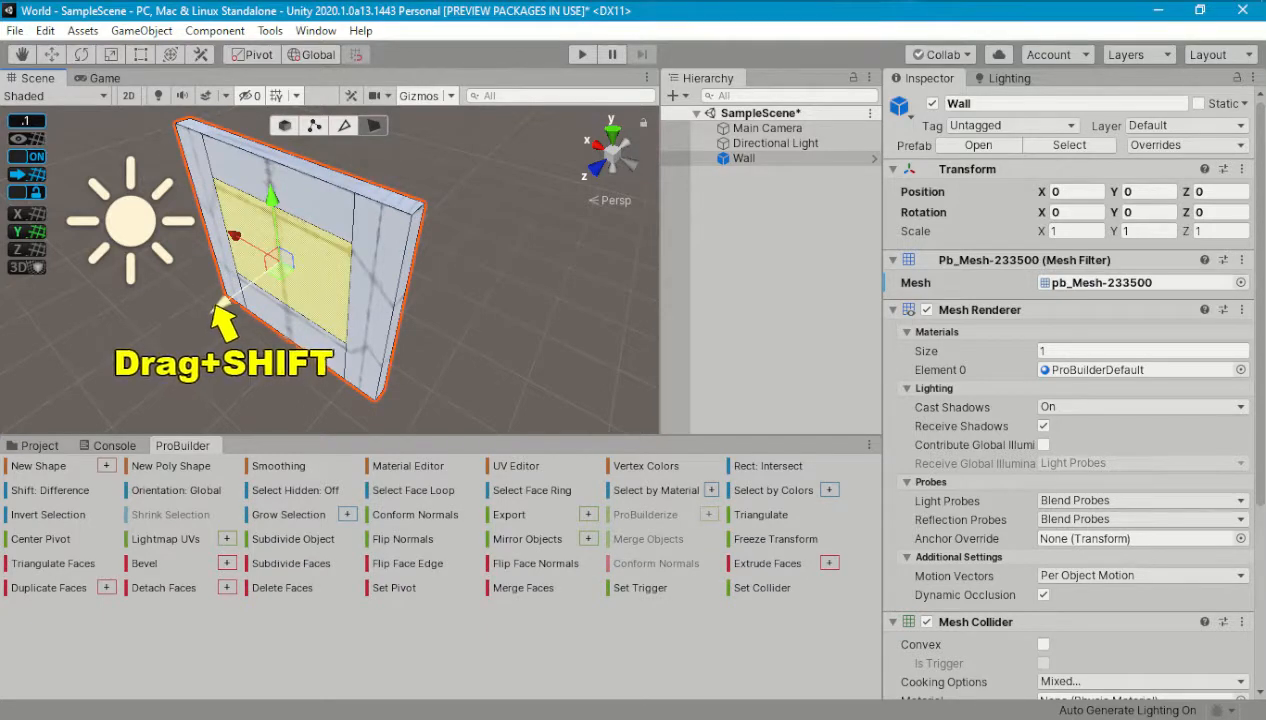
left_click_drag(218, 303, 233, 296, "shift")
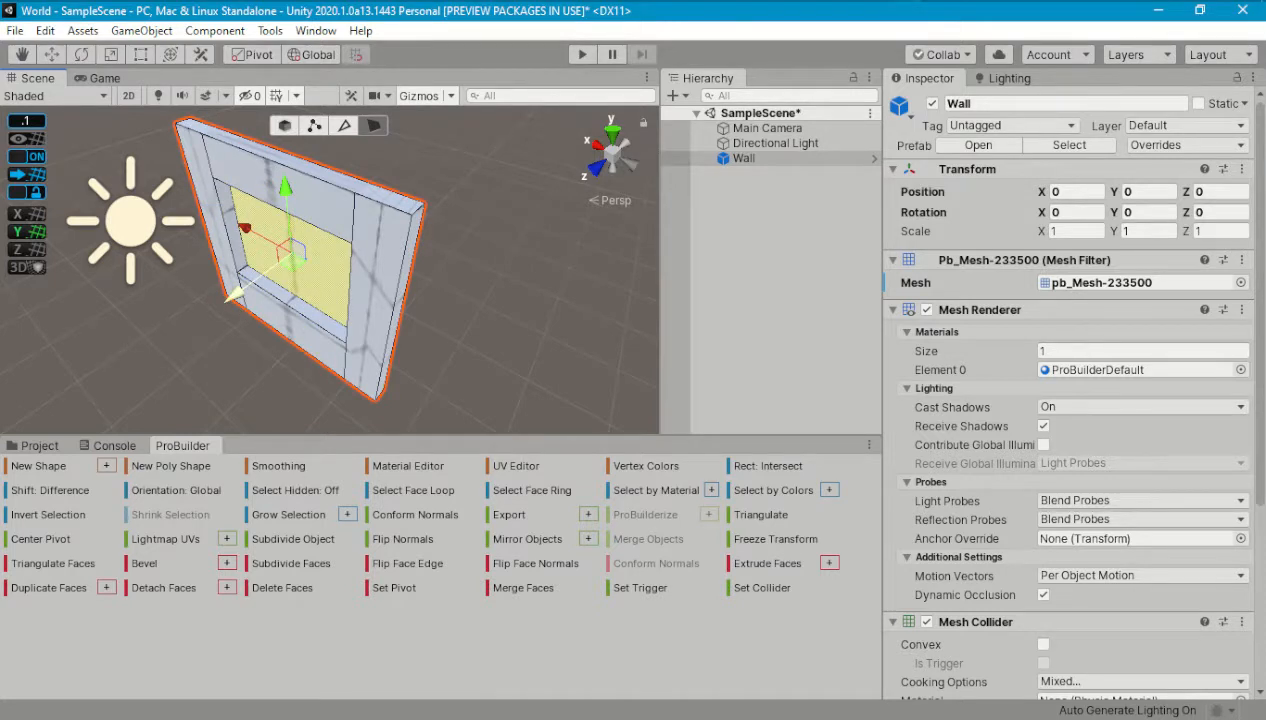
left_click(282, 587)
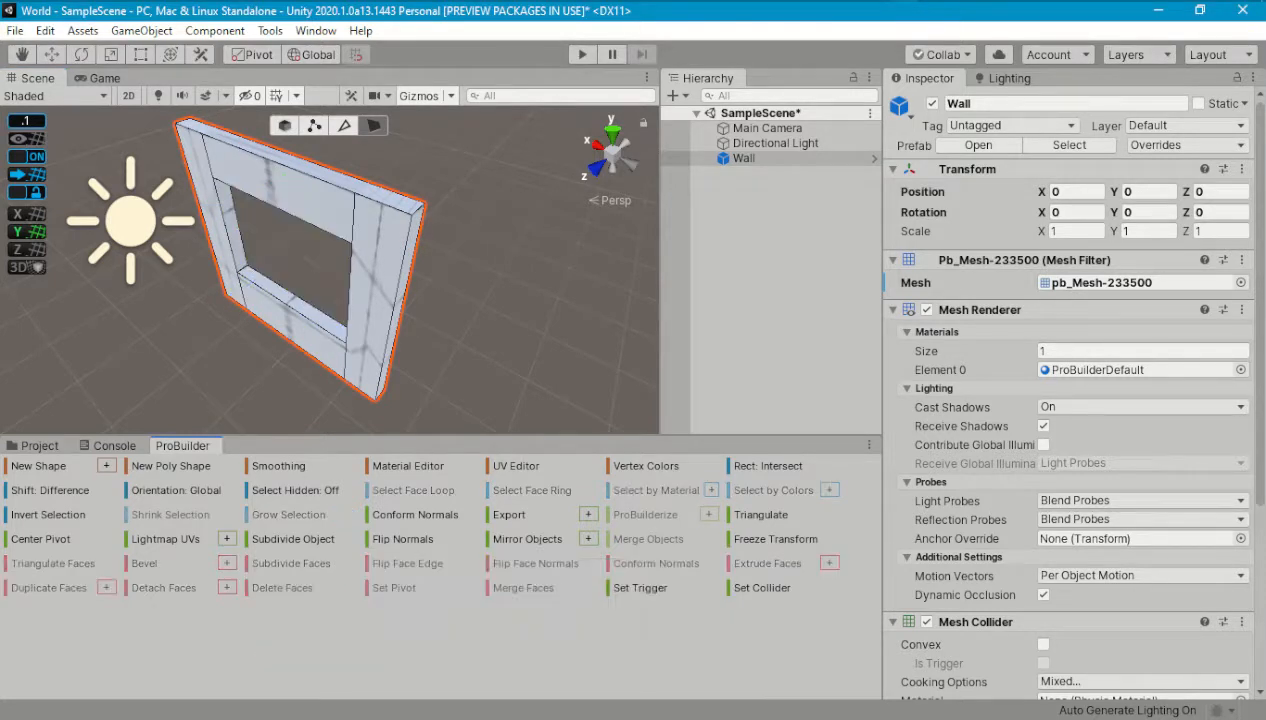
Step: Delete the remaining face covering the window opening on the wall's opposite side
left_click_drag(480, 290, 190, 285, "alt")
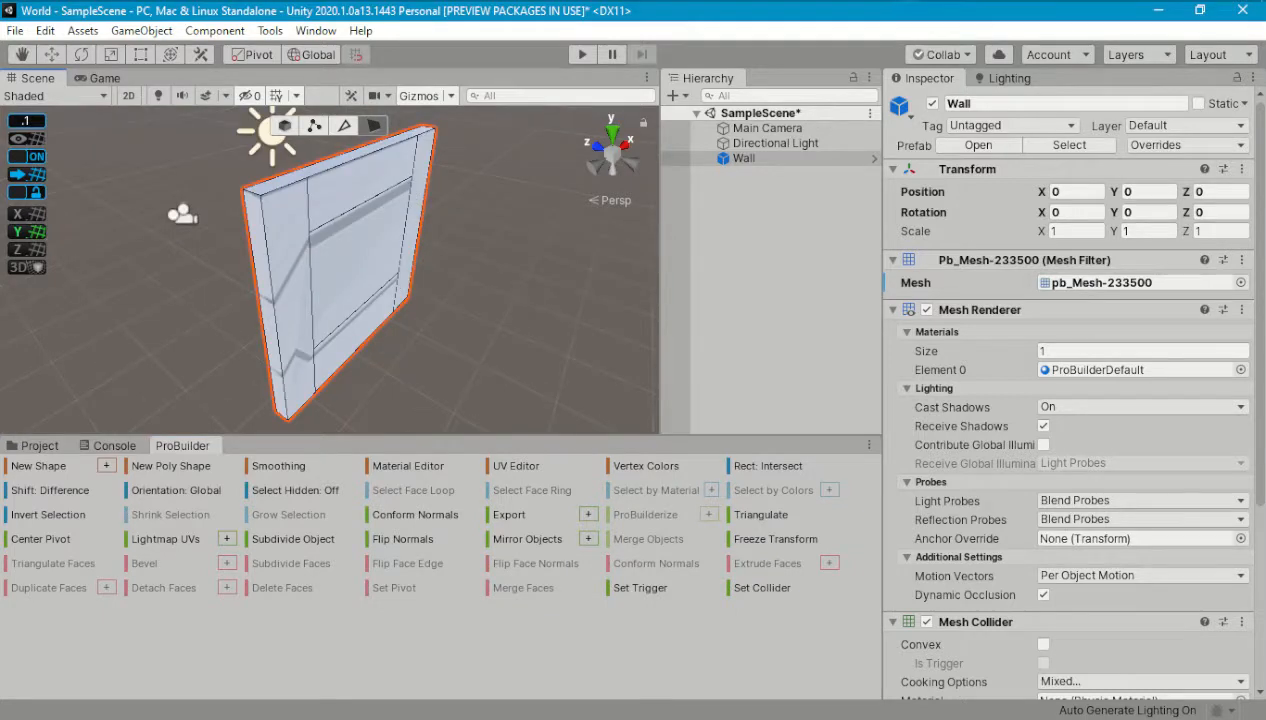
left_click(352, 265)
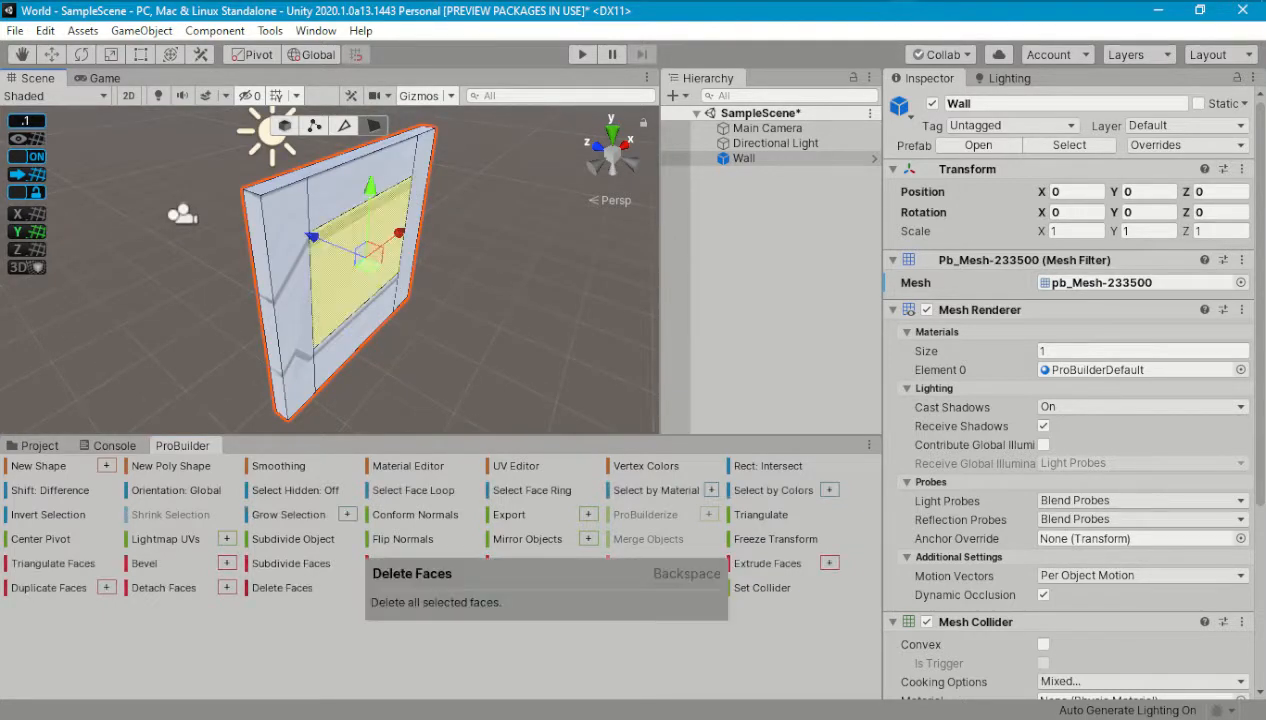
left_click(282, 587)
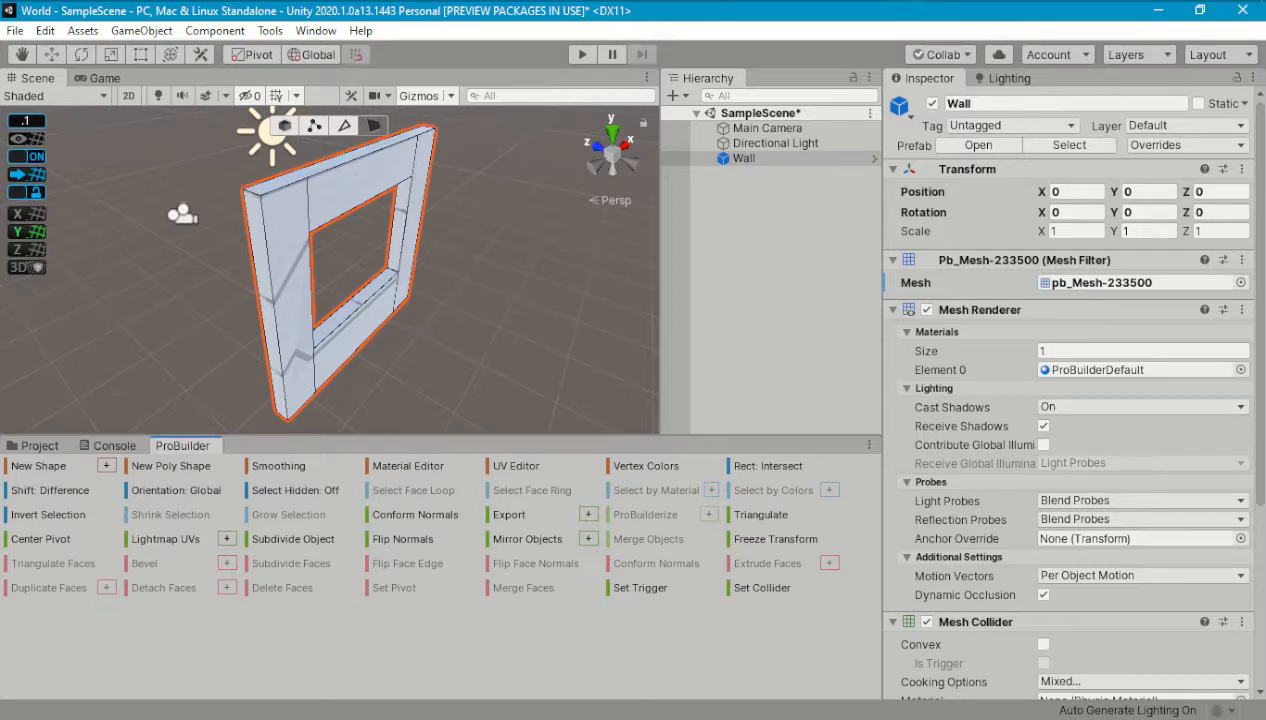
Step: Weld the vertices at the window opening's four corners and triangulate the wall mesh
left_click(314, 125)
left_click(310, 236)
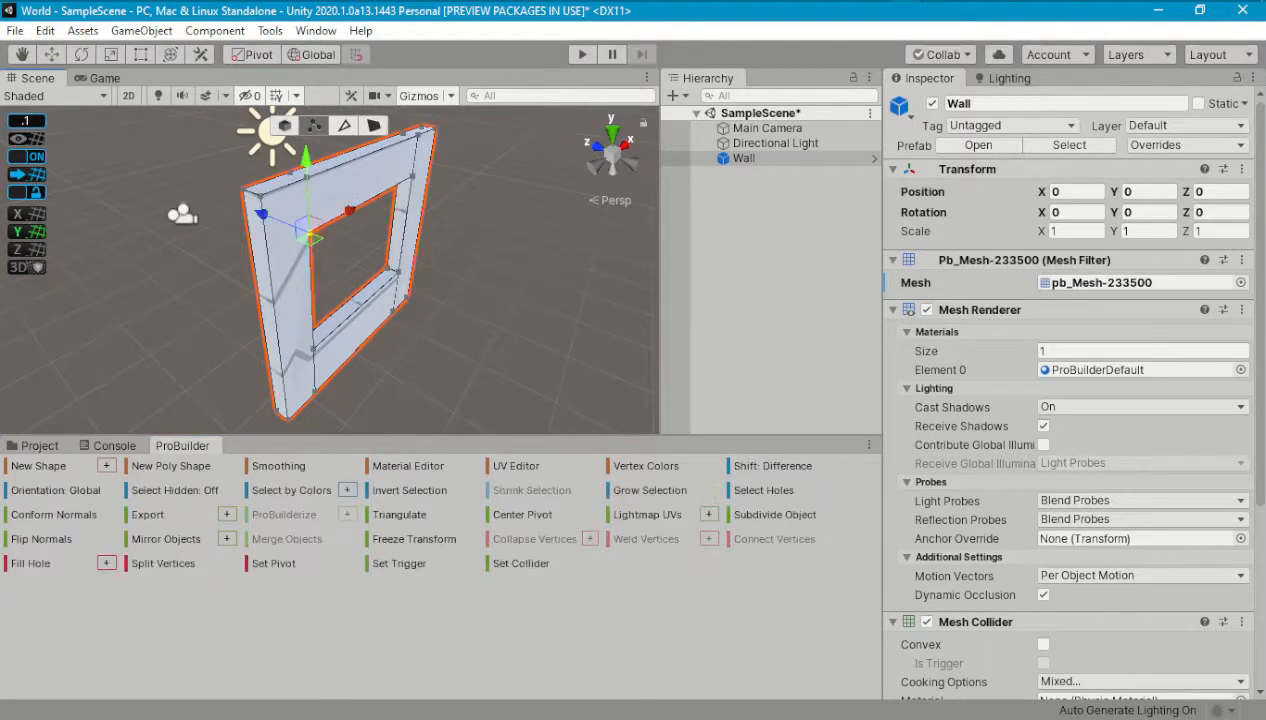
left_click(411, 178, "ctrl")
left_click(398, 271, "ctrl")
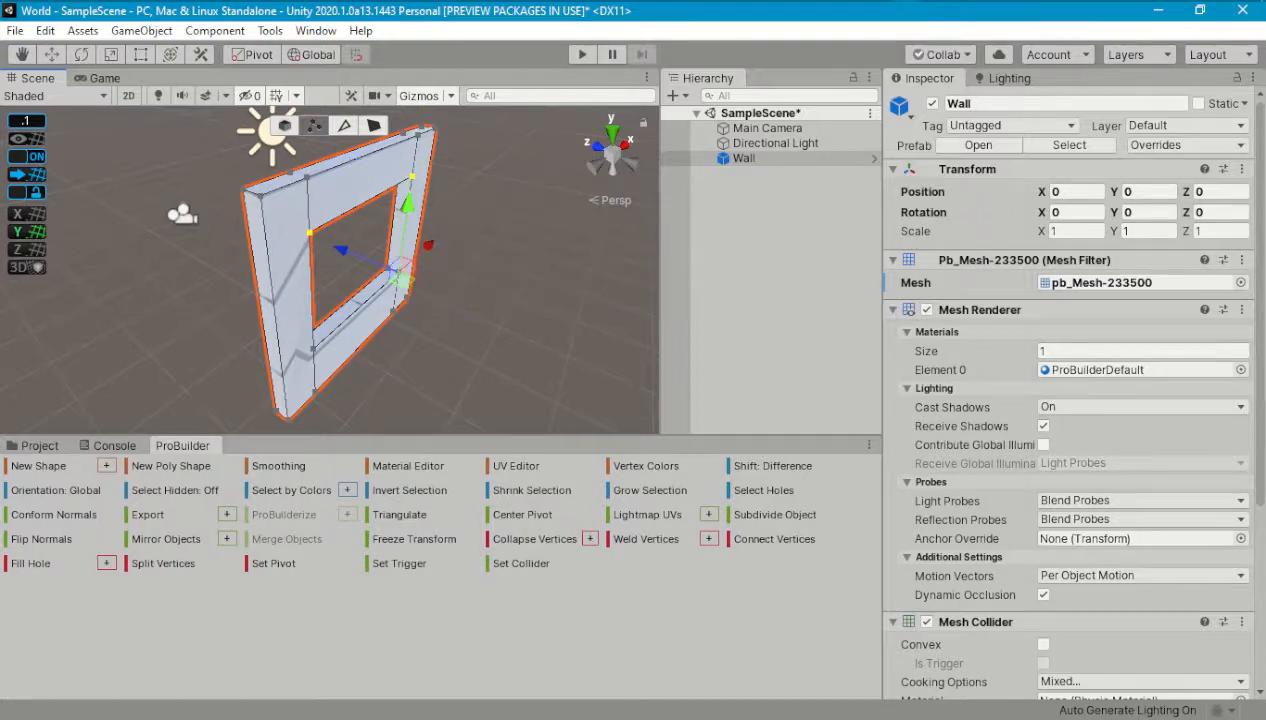
left_click(313, 345, "ctrl")
left_click(646, 538)
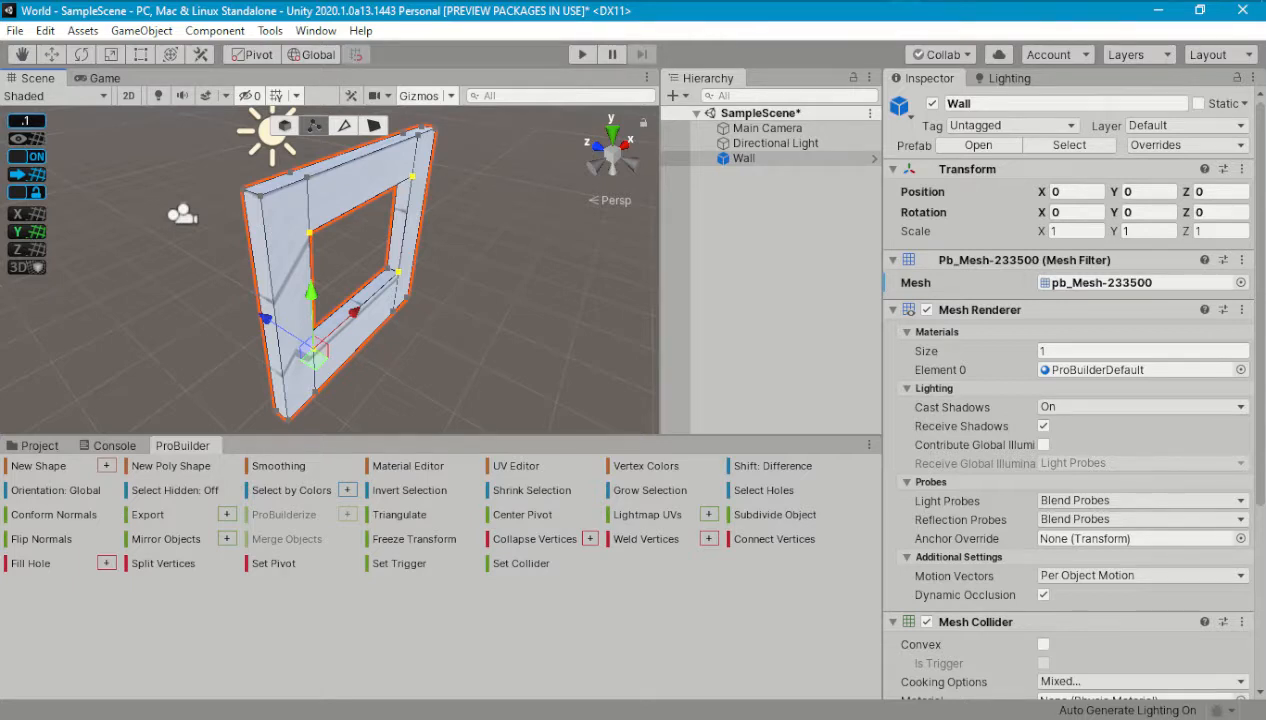
left_click(398, 514)
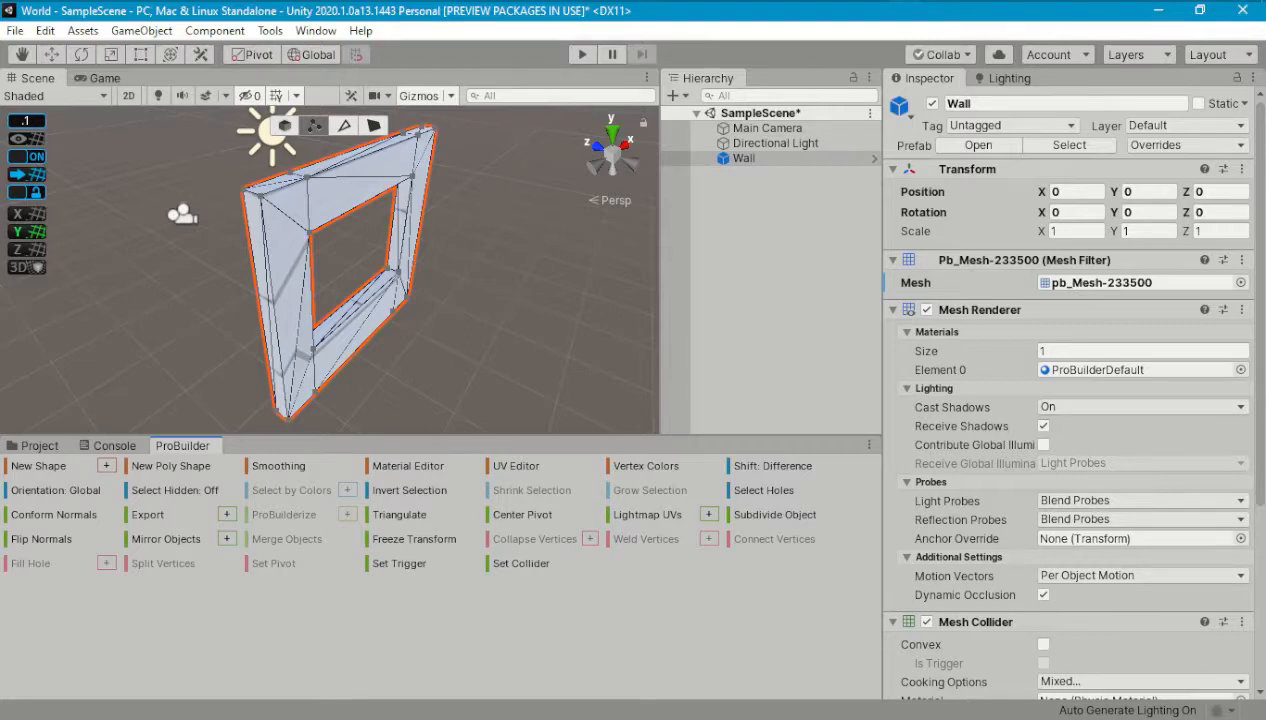
left_click_drag(370, 265, 330, 288, "alt")
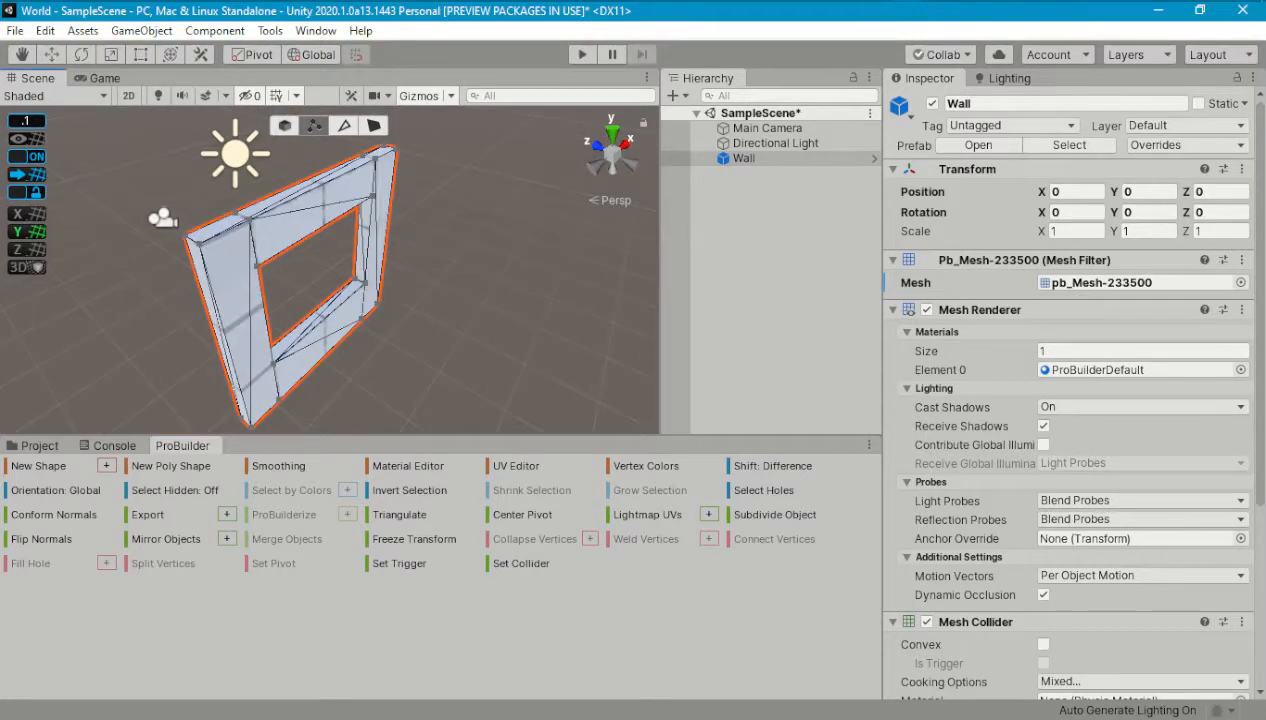